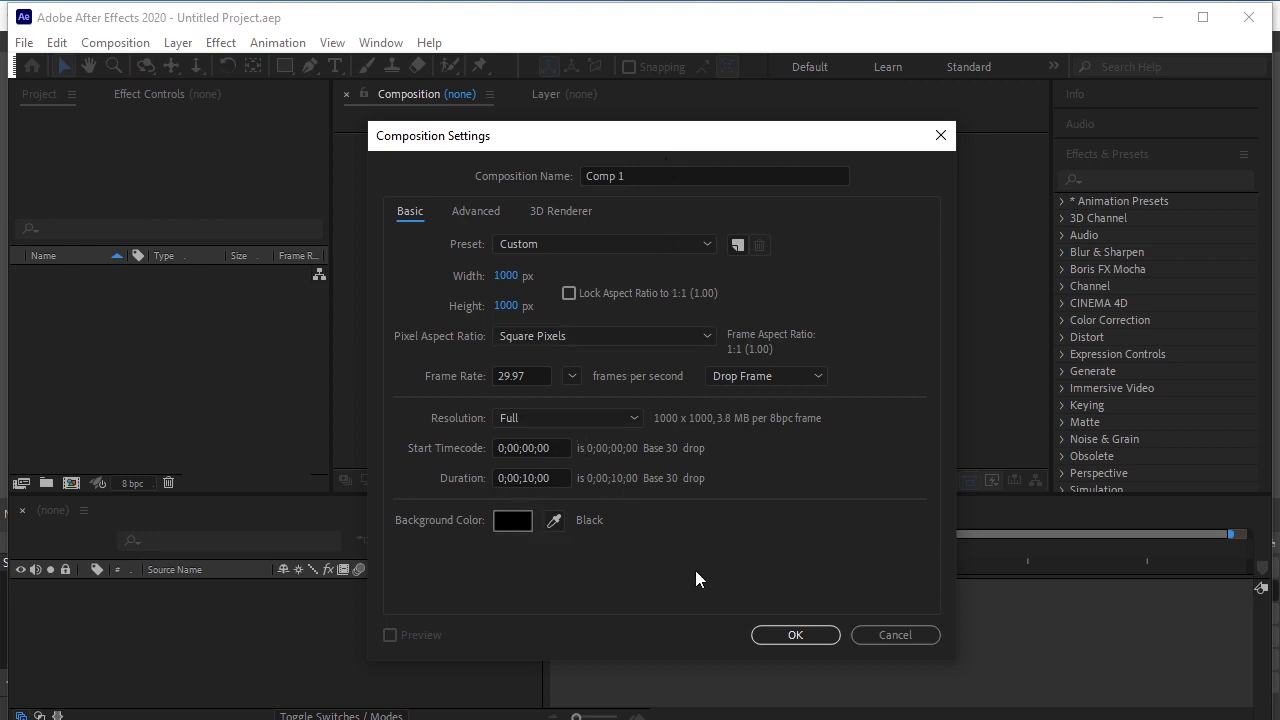
Confirm the 1000×1000, 29.97 fps, 10-second composition settings to create Comp 1.
click(812, 636)
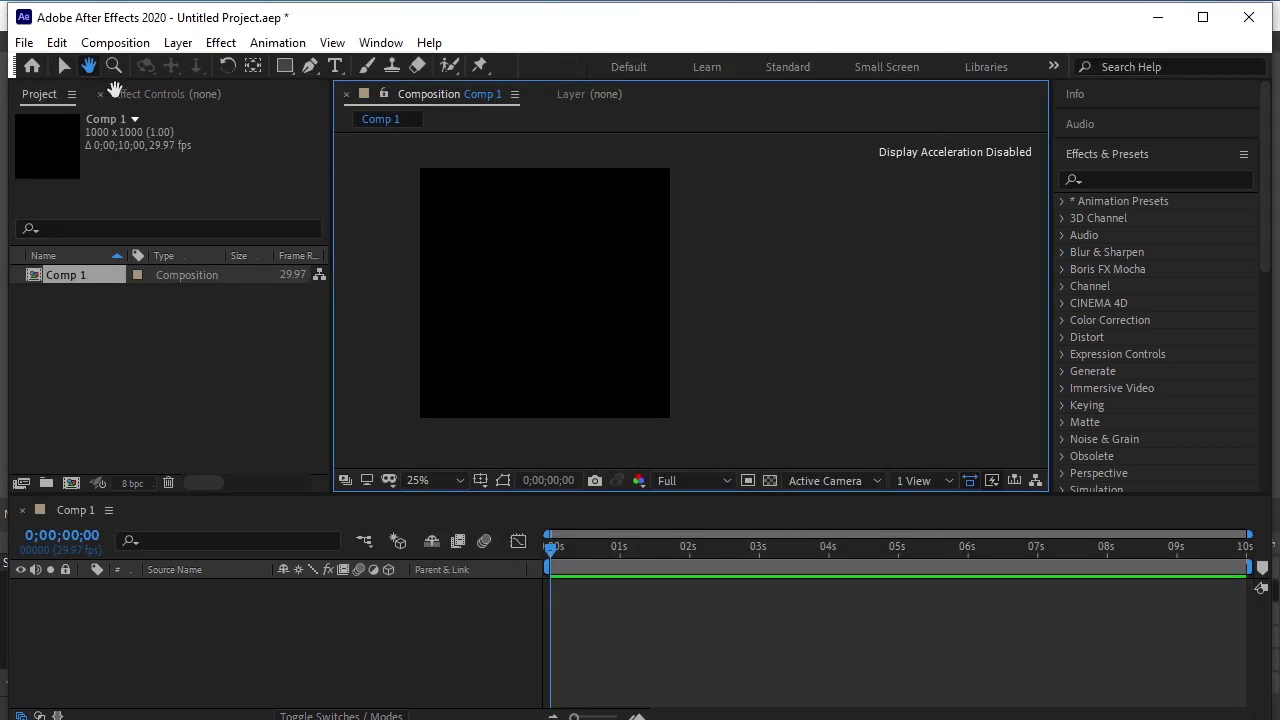
Create a new solid named BG and set its colour to blue 0072C1.
click(178, 43)
mouse_move(208, 66)
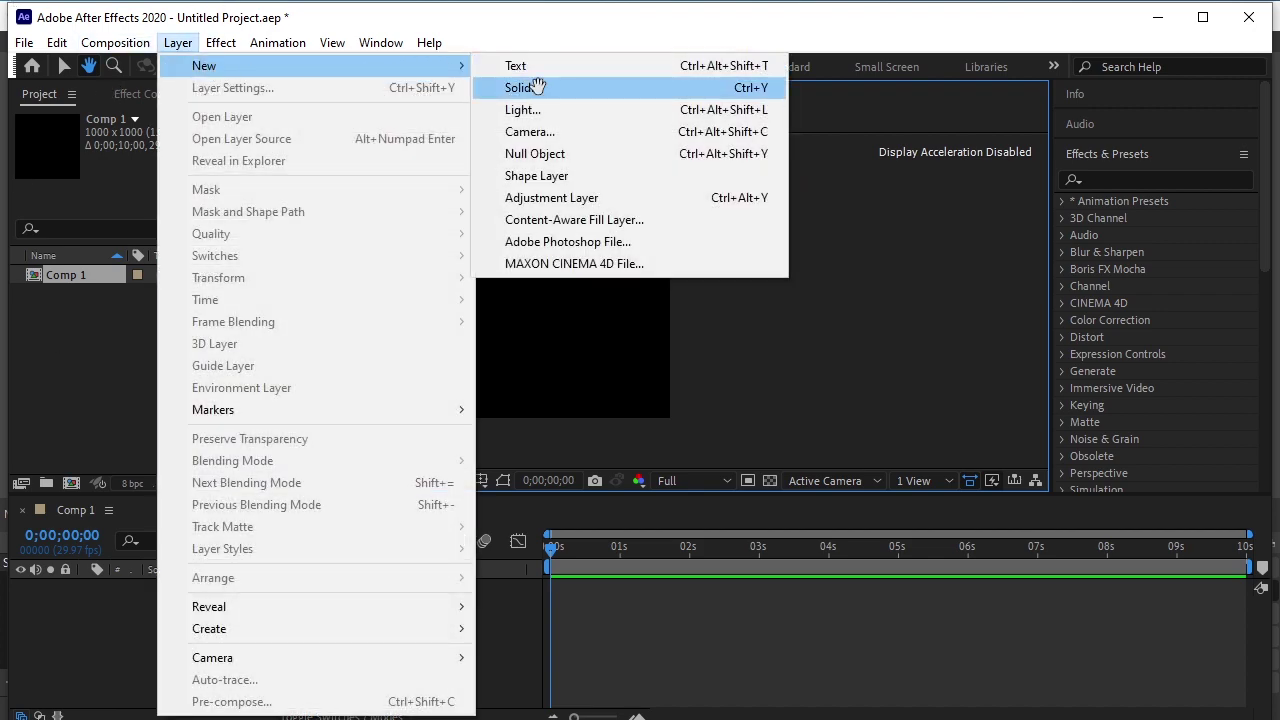
click(505, 88)
text(BG)
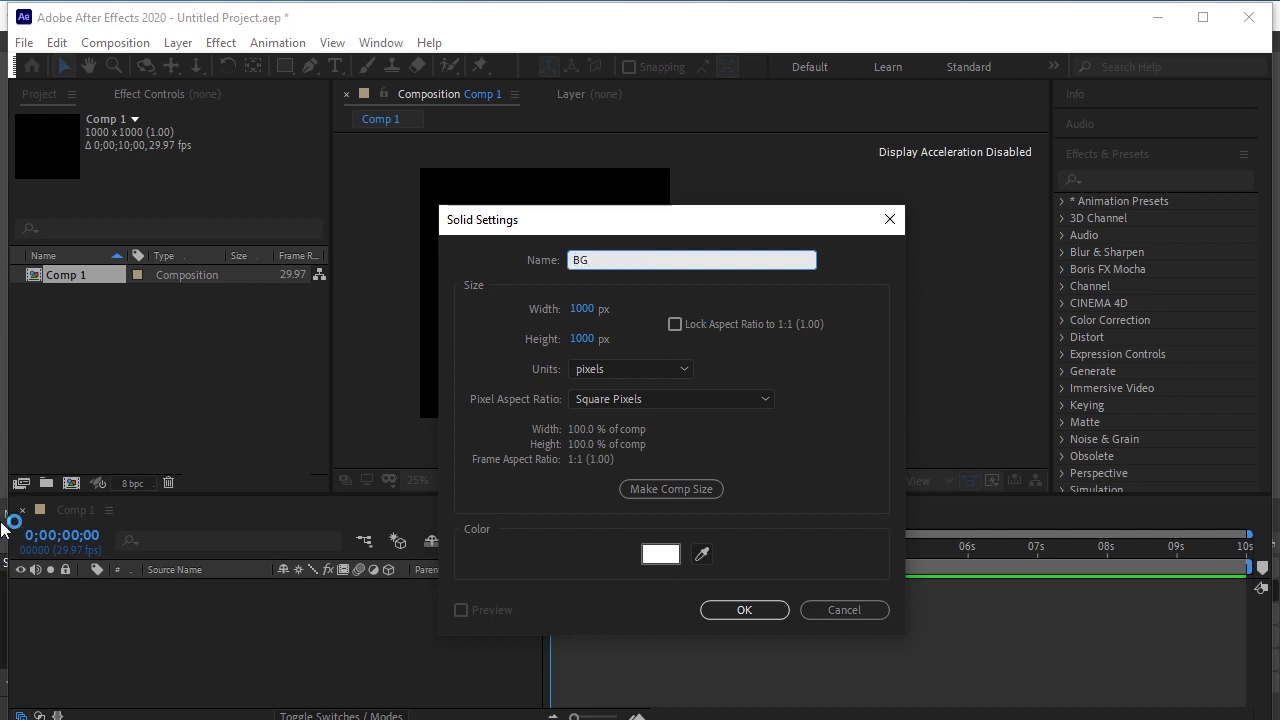
click(672, 557)
click(970, 410)
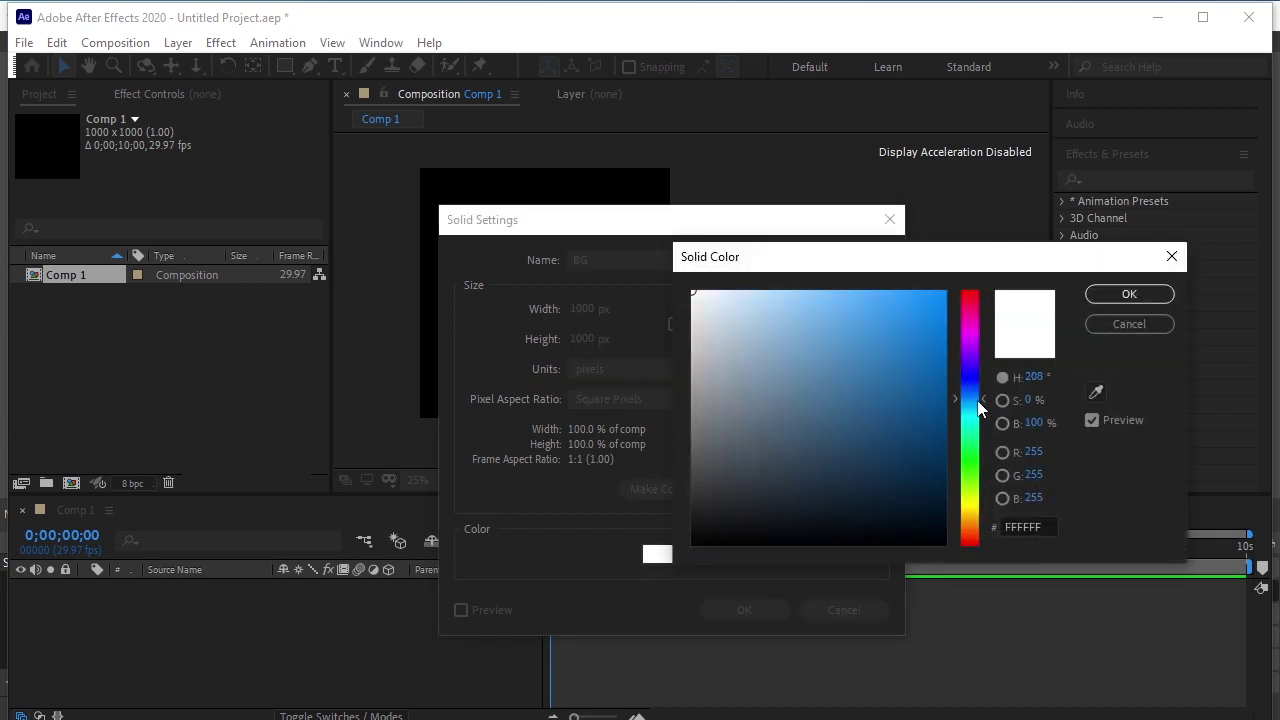
mouse_move(979, 416)
mouse_down()
mouse_move(986, 408)
mouse_move(931, 414)
mouse_move(947, 410)
mouse_move(944, 367)
mouse_up()
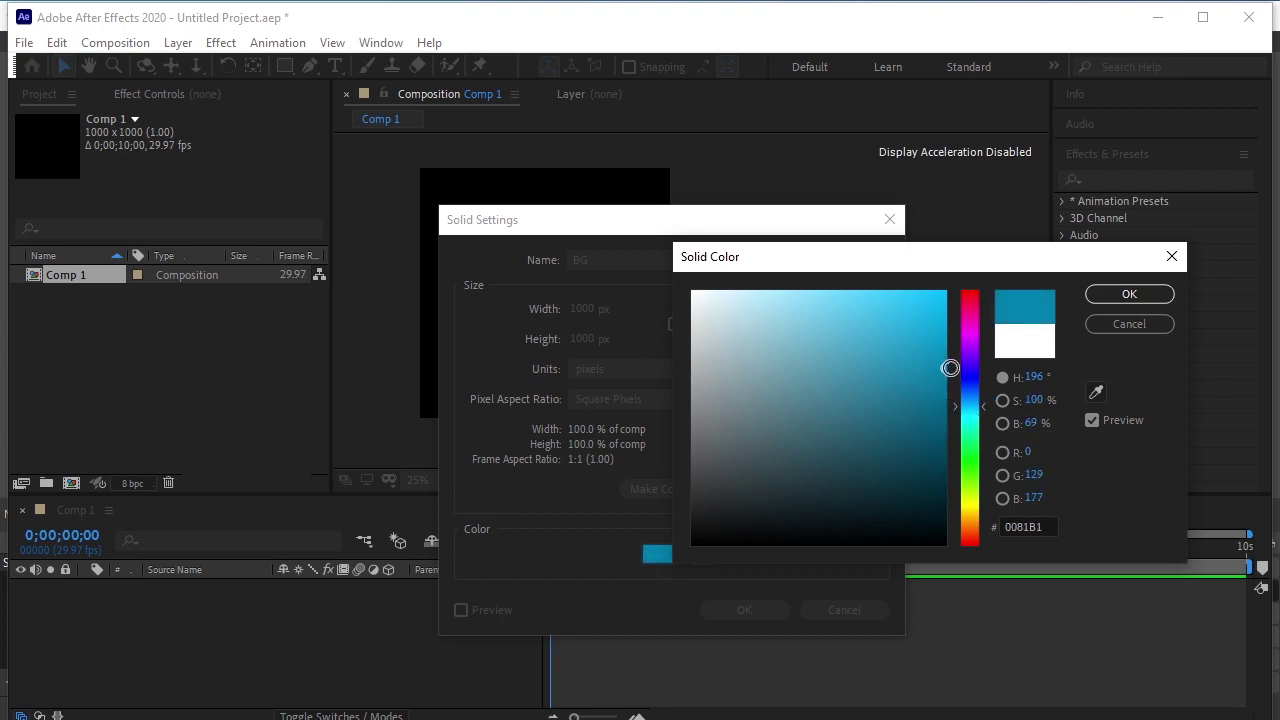
click(981, 402)
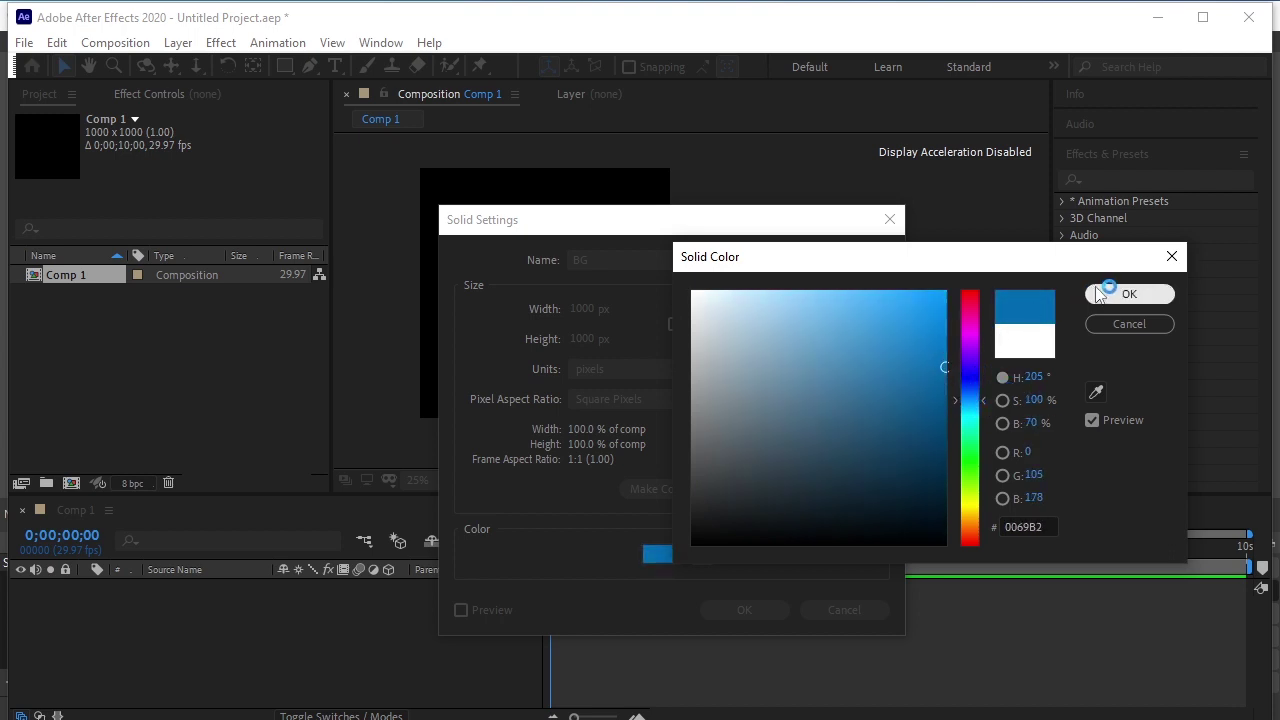
drag(943, 363, 948, 349)
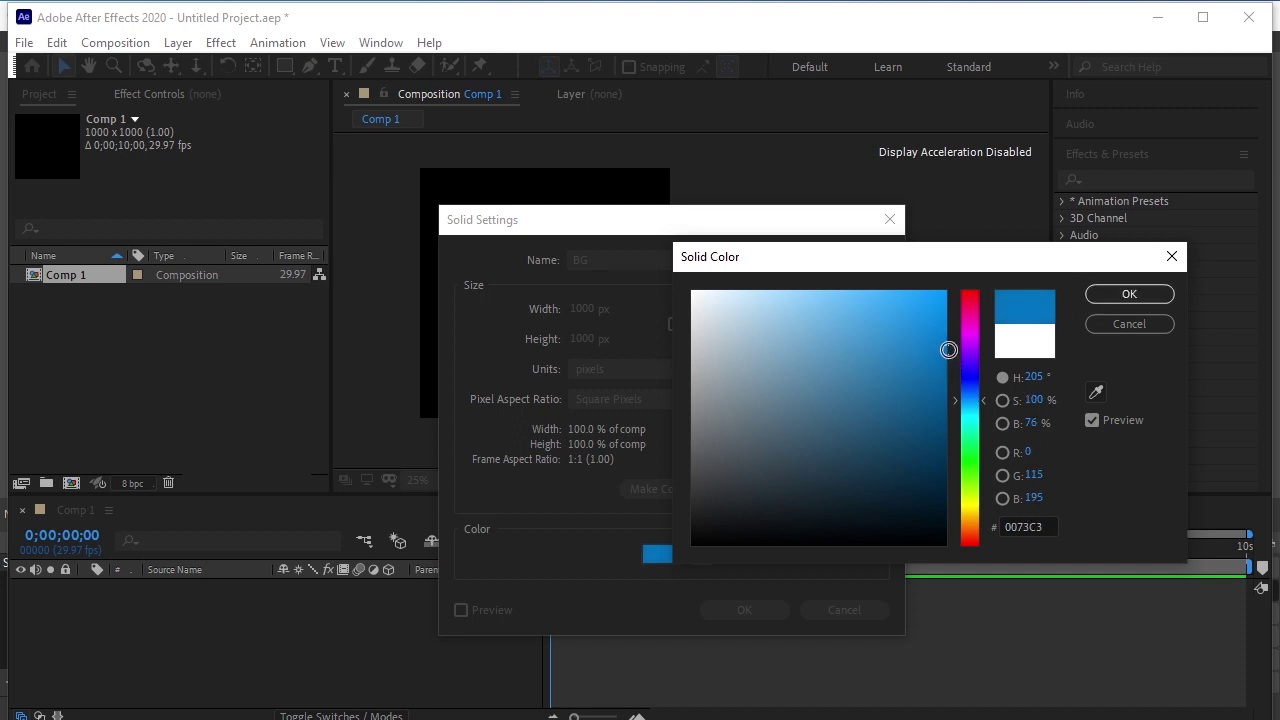
click(1129, 294)
Confirm the BG solid and type AXES as a new text layer.
click(760, 614)
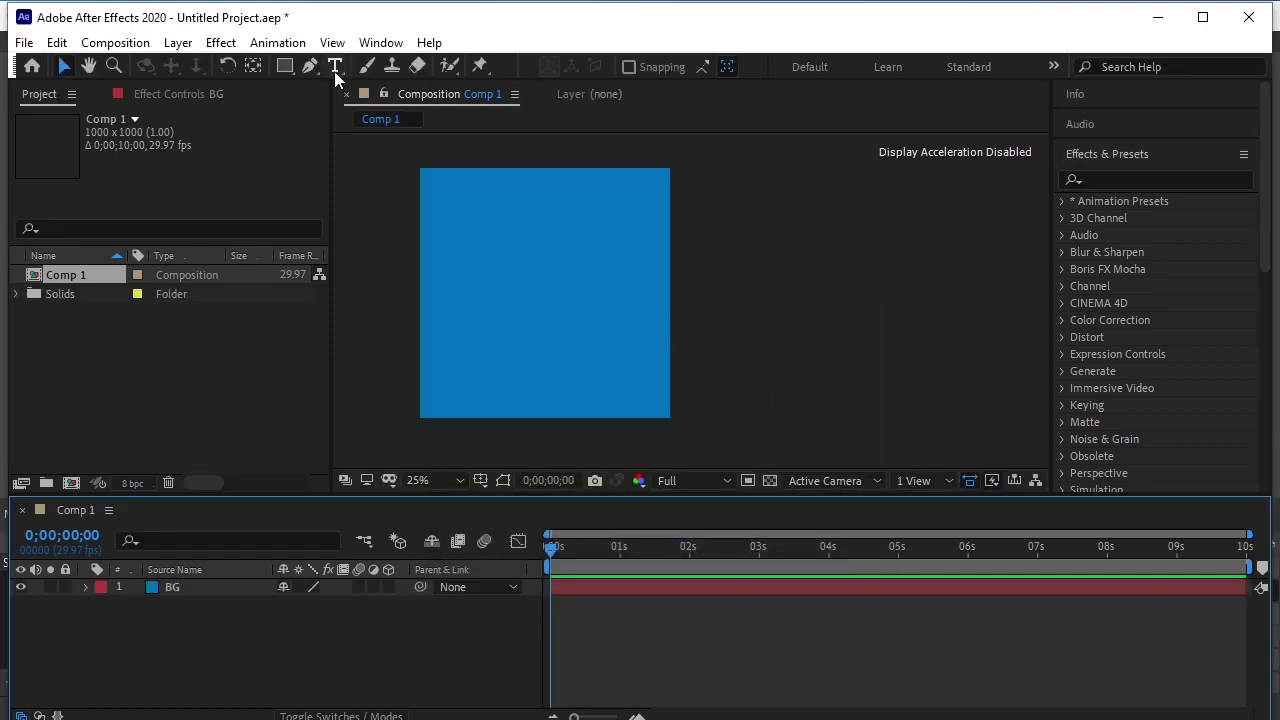
click(332, 70)
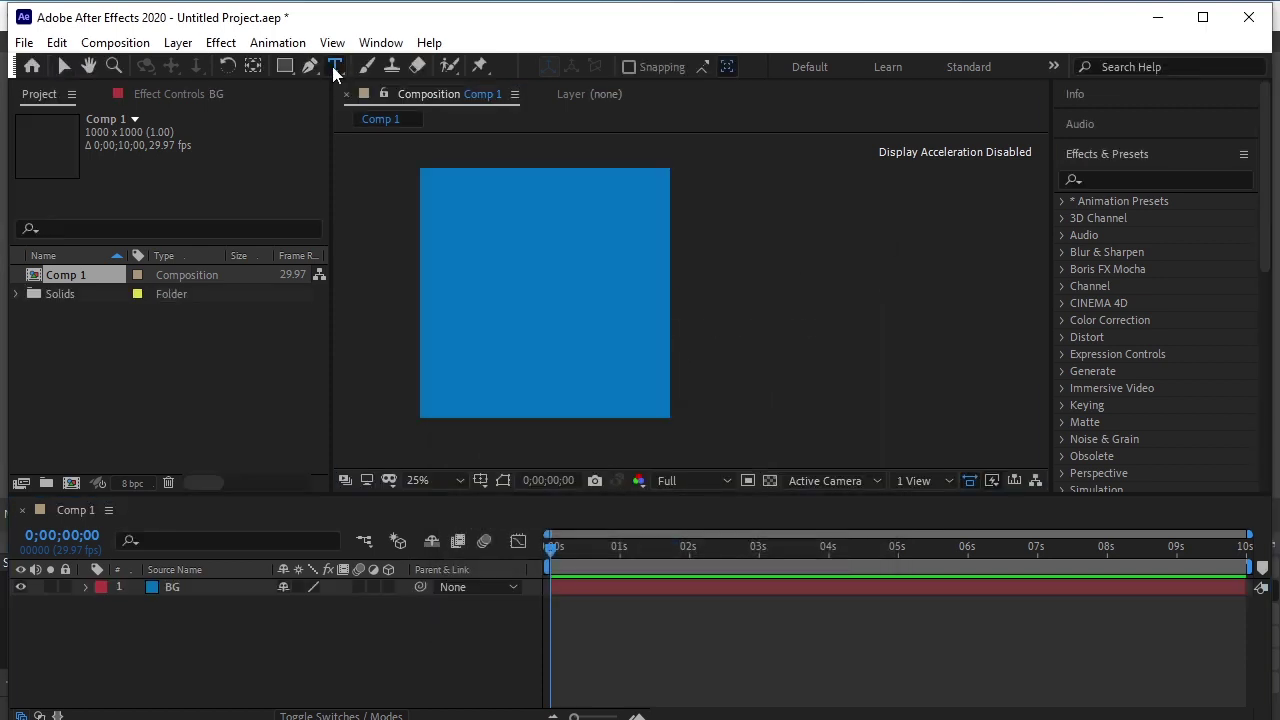
click(451, 234)
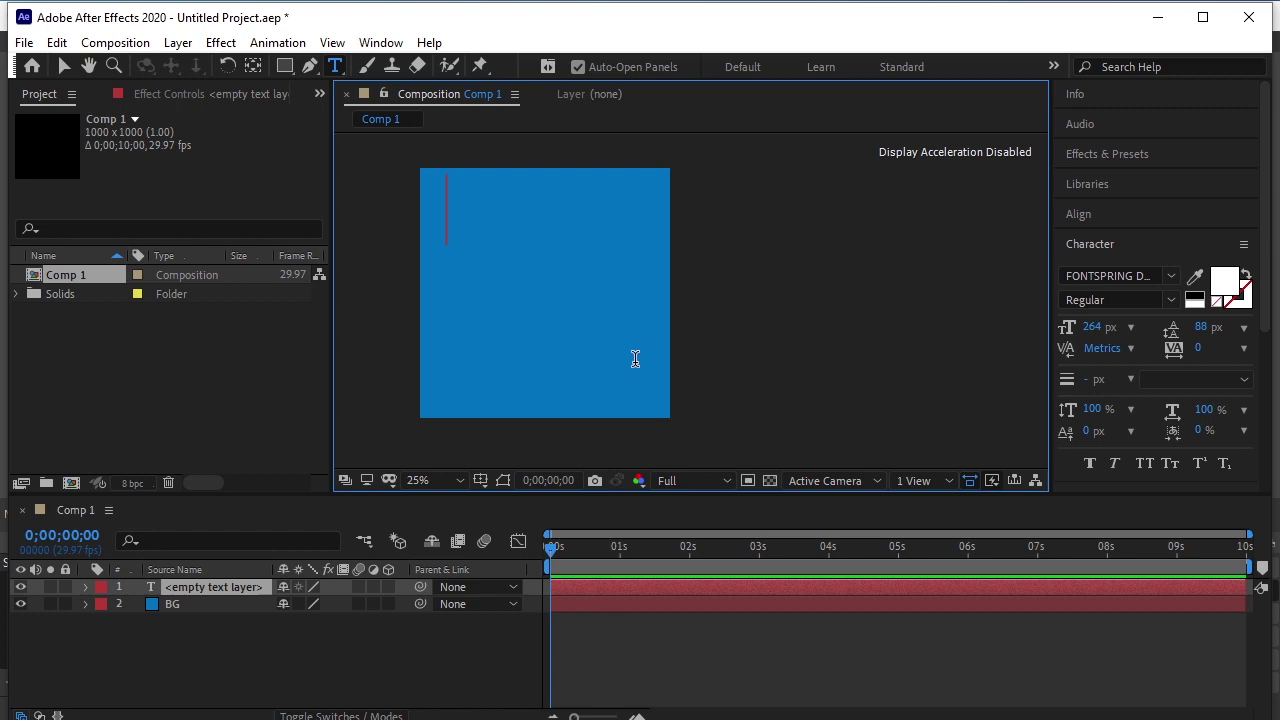
text(AXES)
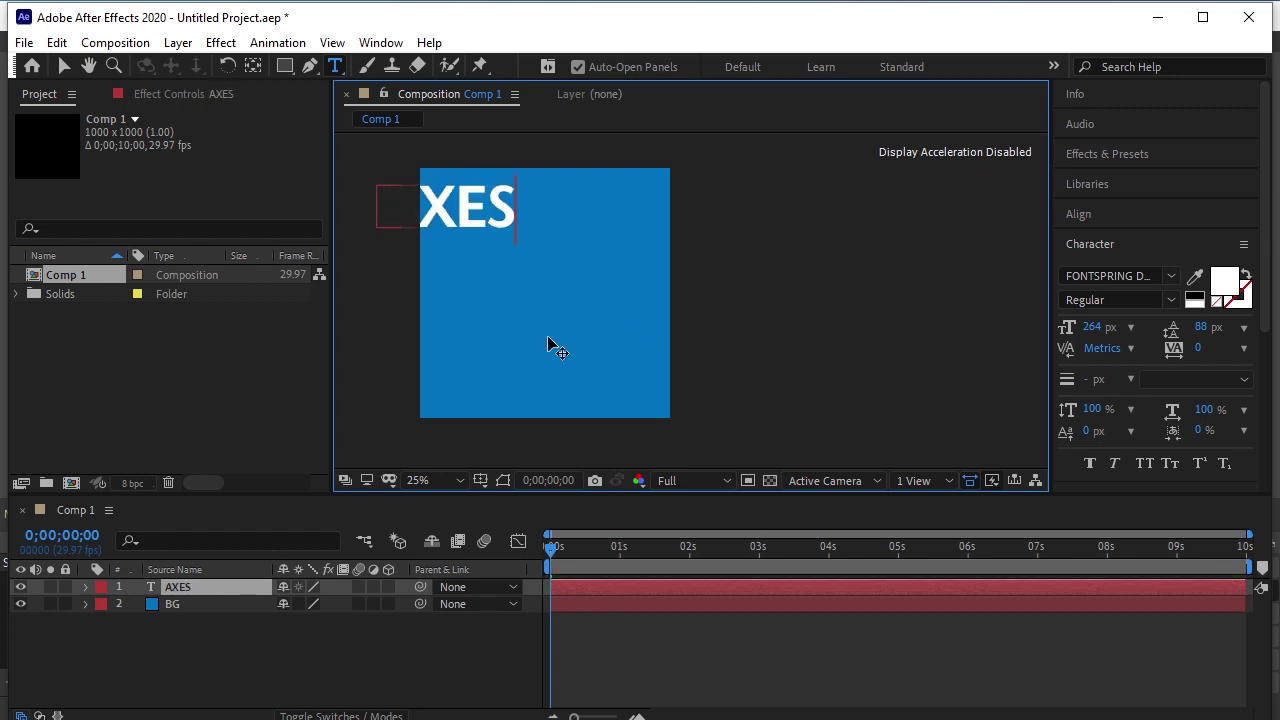
Centre the AXES text horizontally and vertically in the comp.
click(1085, 215)
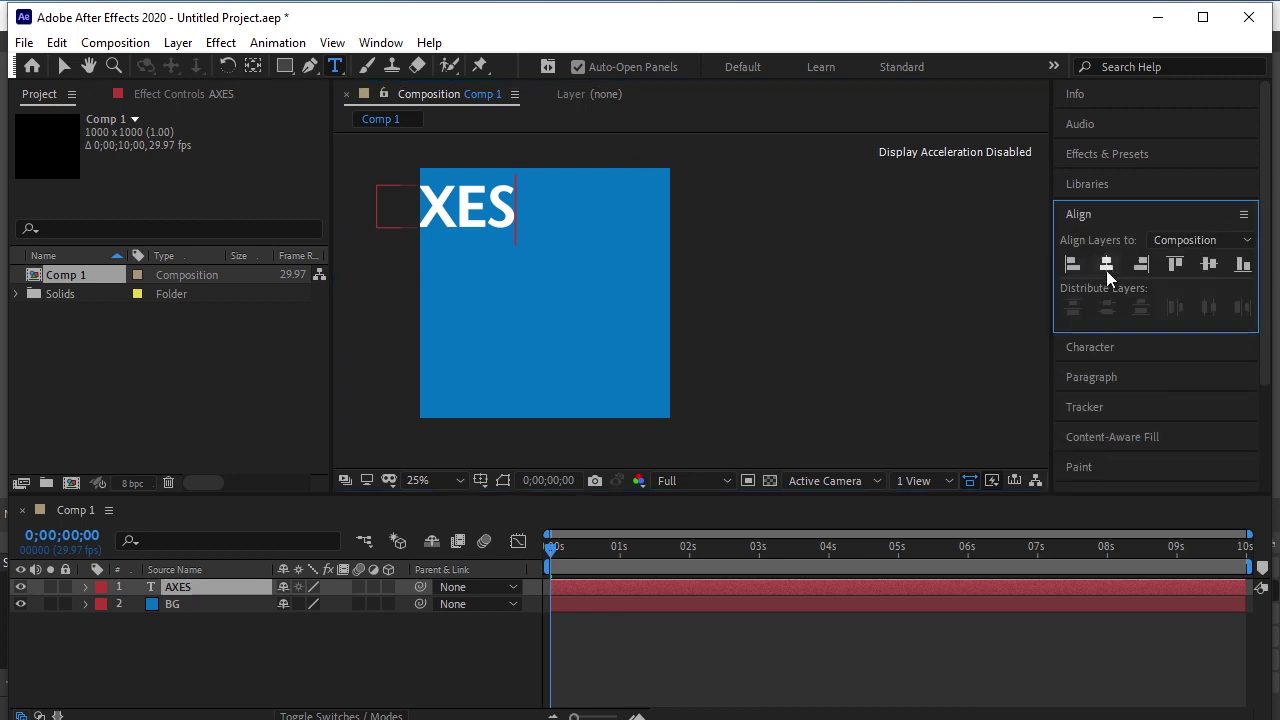
key(Caps_Lock)
click(1107, 266)
click(1209, 264)
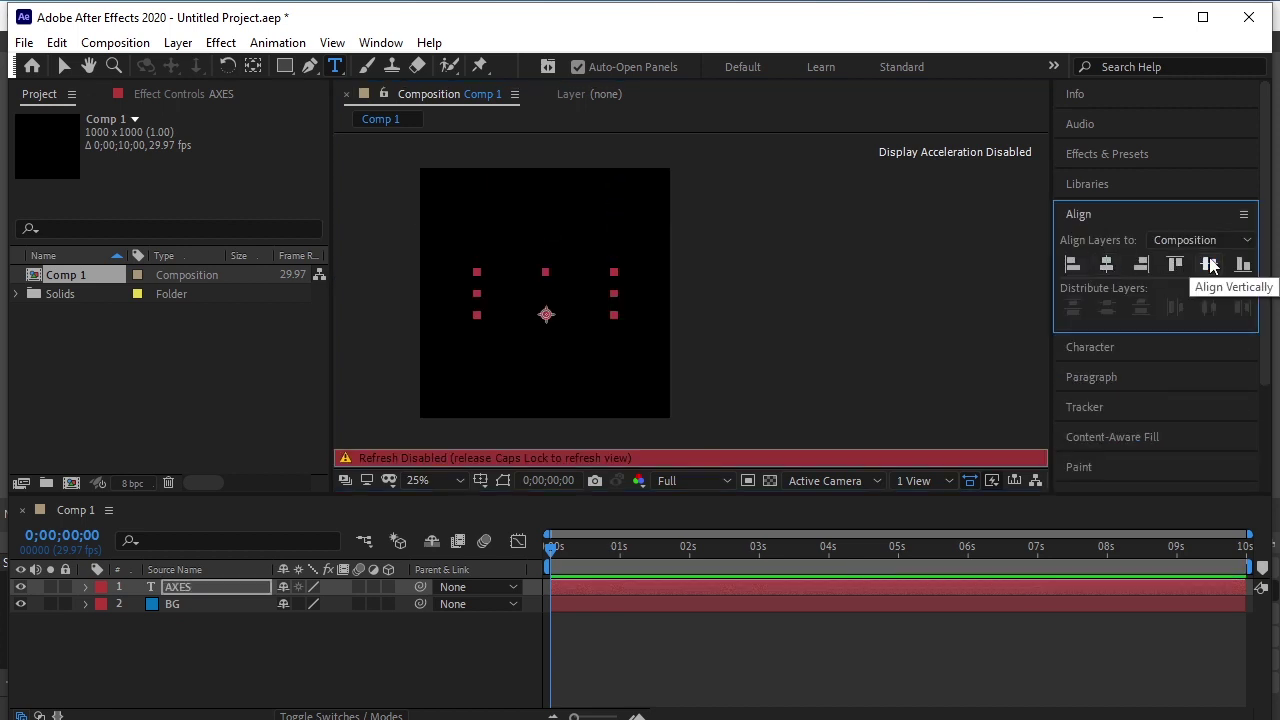
key(Caps_Lock)
Set the AXES text fill colour to black 000000.
click(1087, 347)
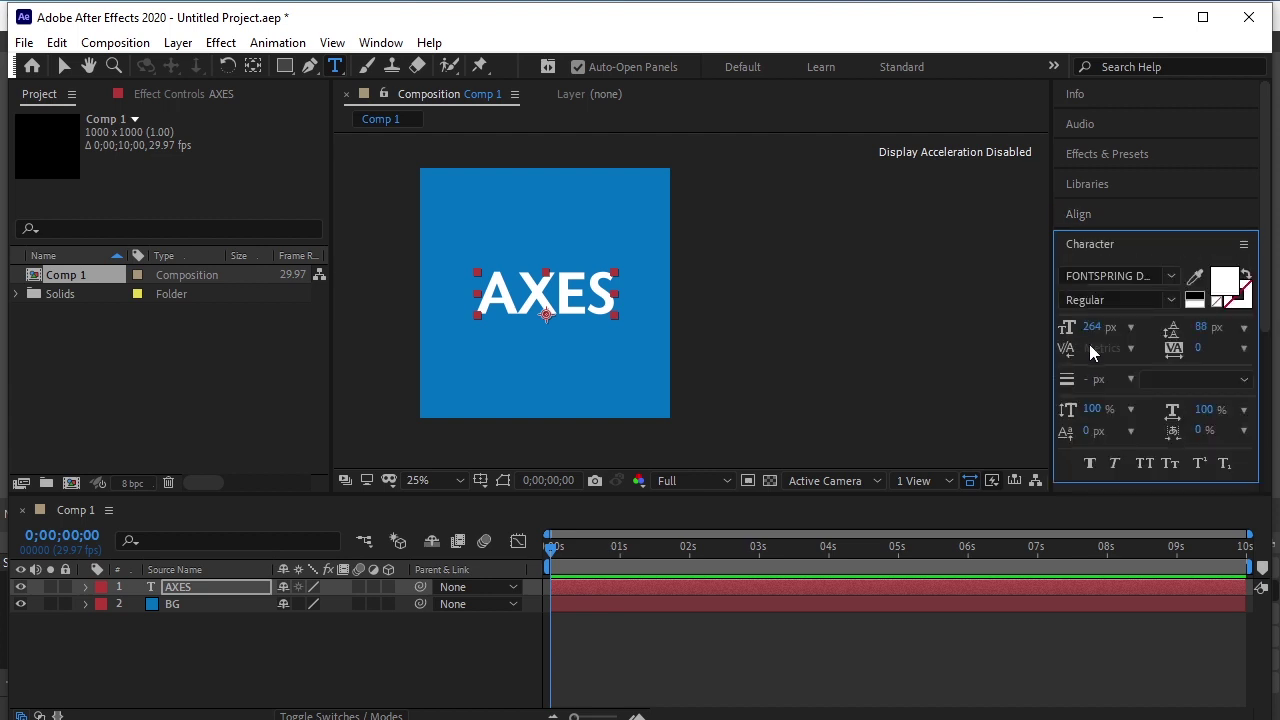
click(1224, 282)
text(000000)
key(Return)
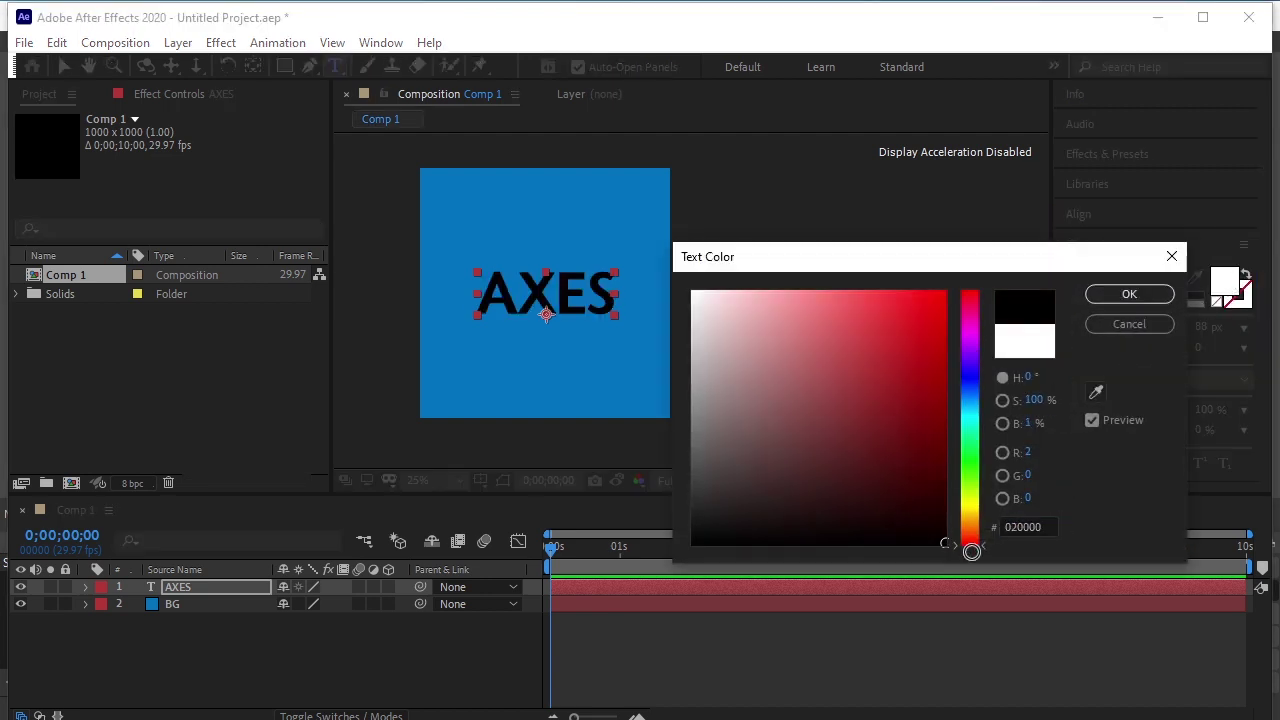
Apply the Transform effect from Effects & Presets to the AXES layer.
click(1107, 298)
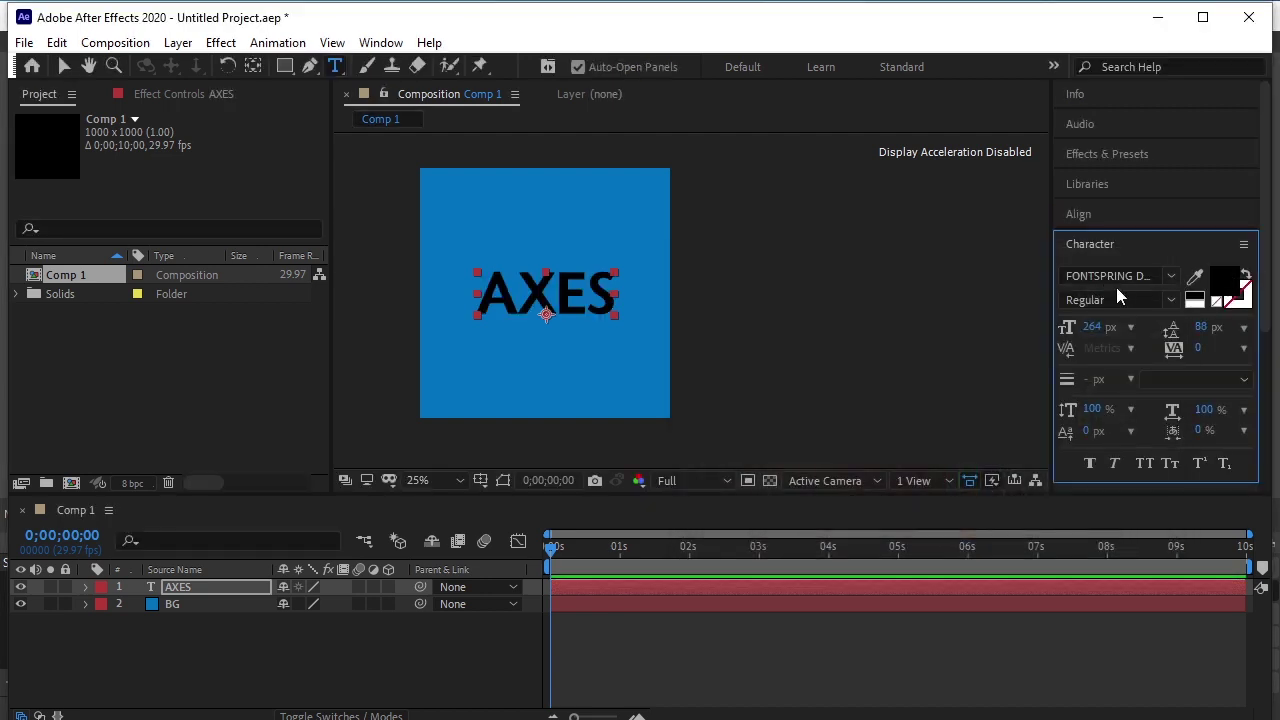
click(1120, 155)
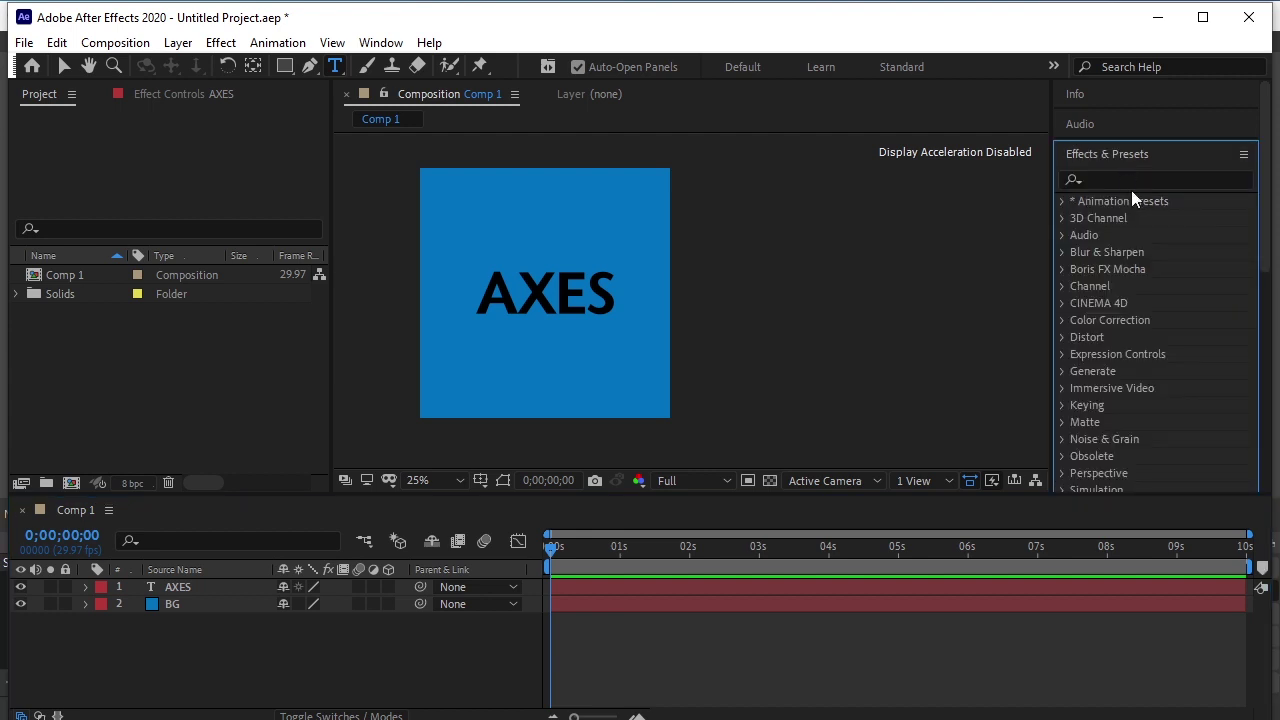
click(1129, 179)
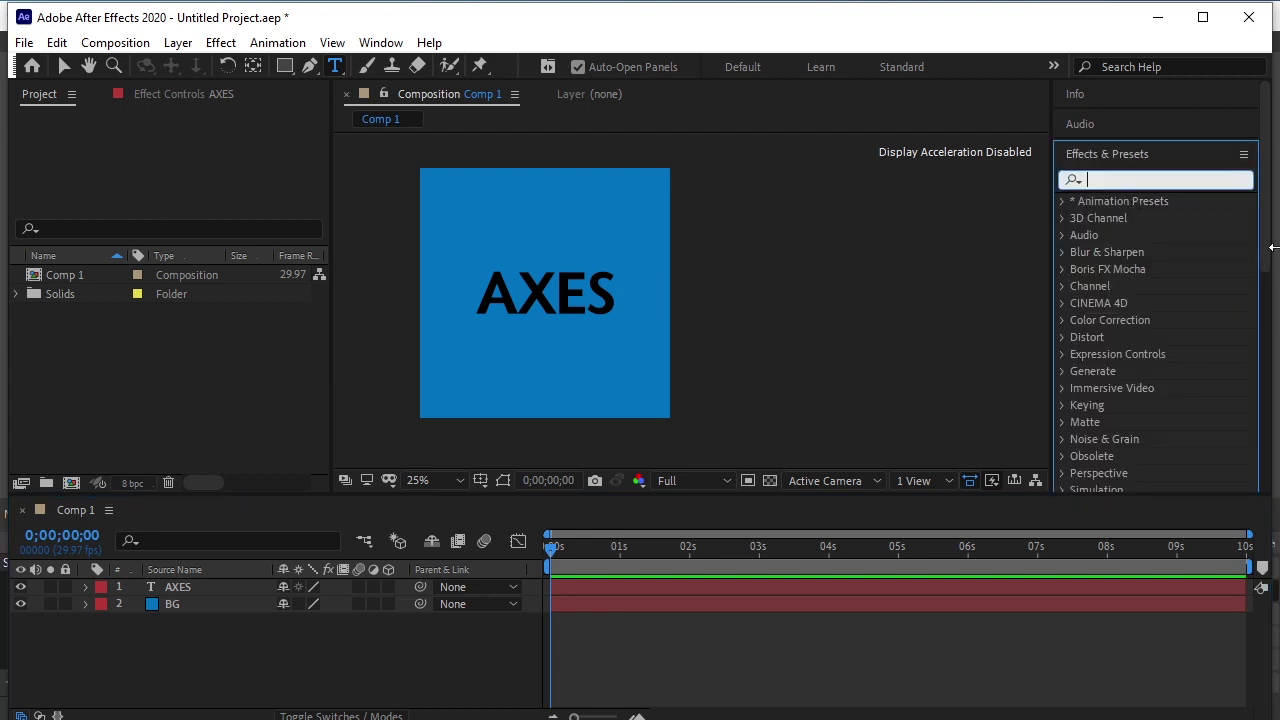
text(transform)
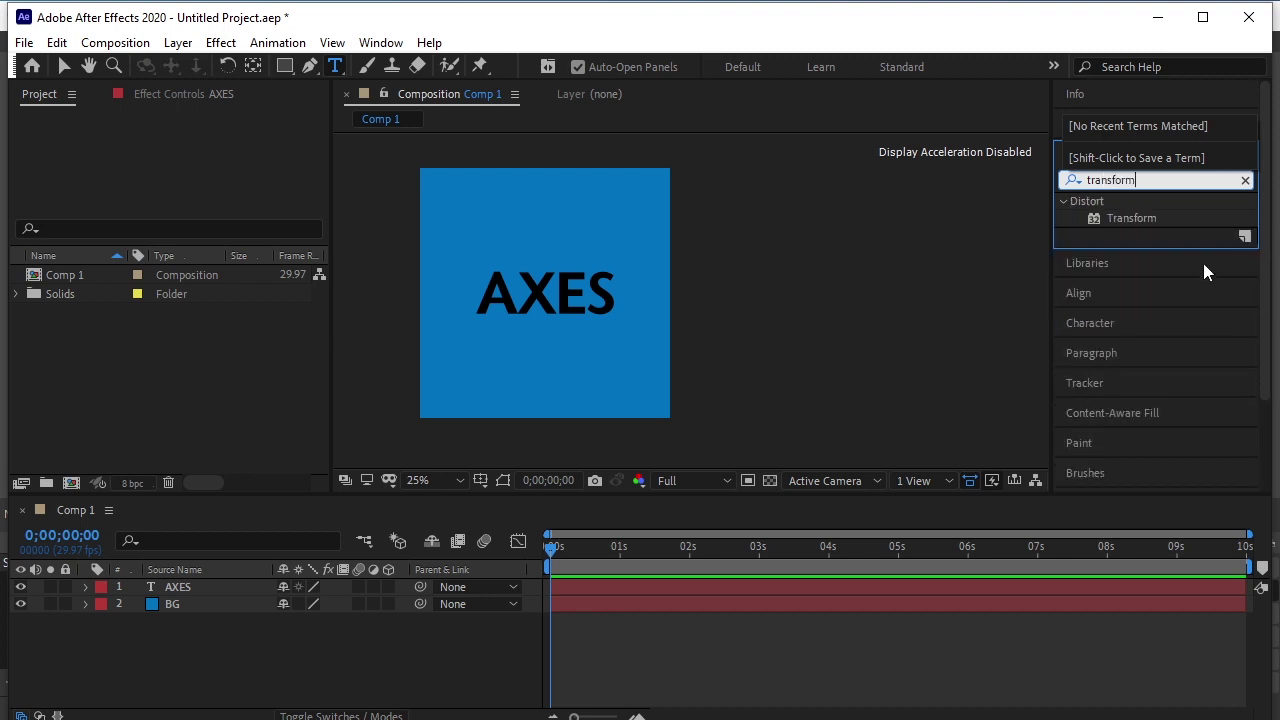
drag(1126, 219, 198, 588)
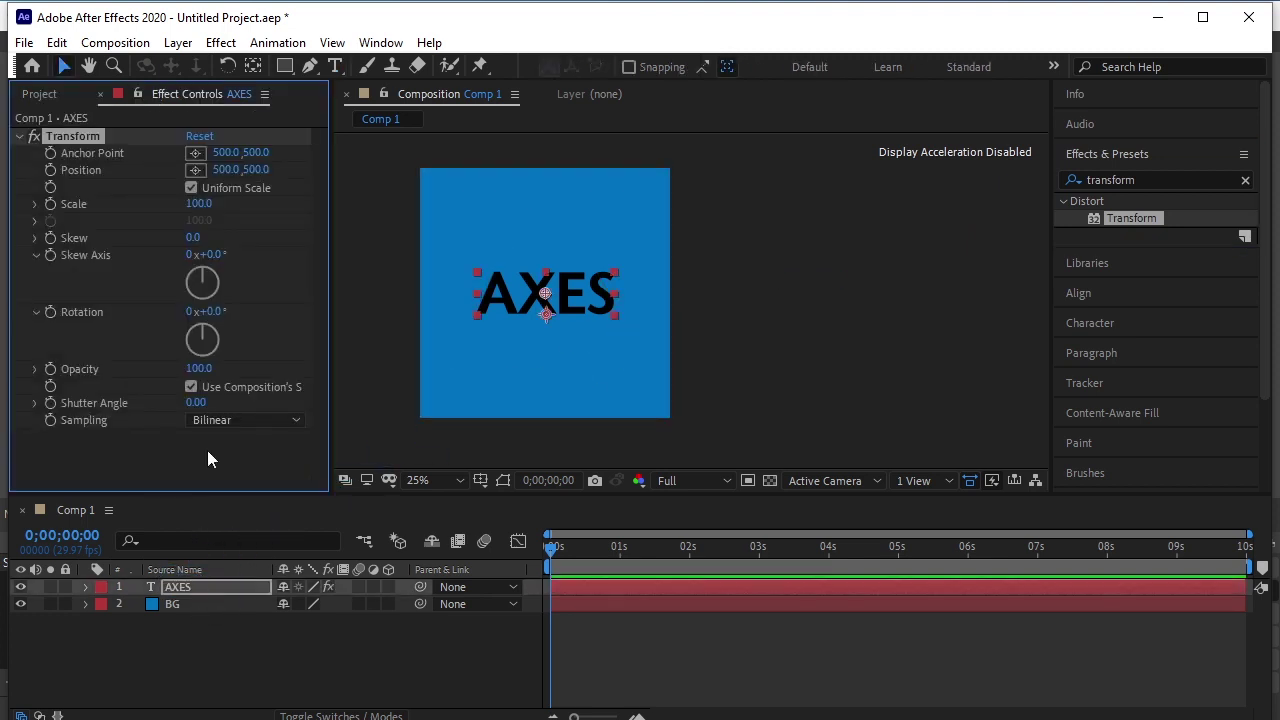
Set the Transform Skew to -15 and move AXES up over the comp's top edge.
click(195, 241)
text(-15)
key(Return)
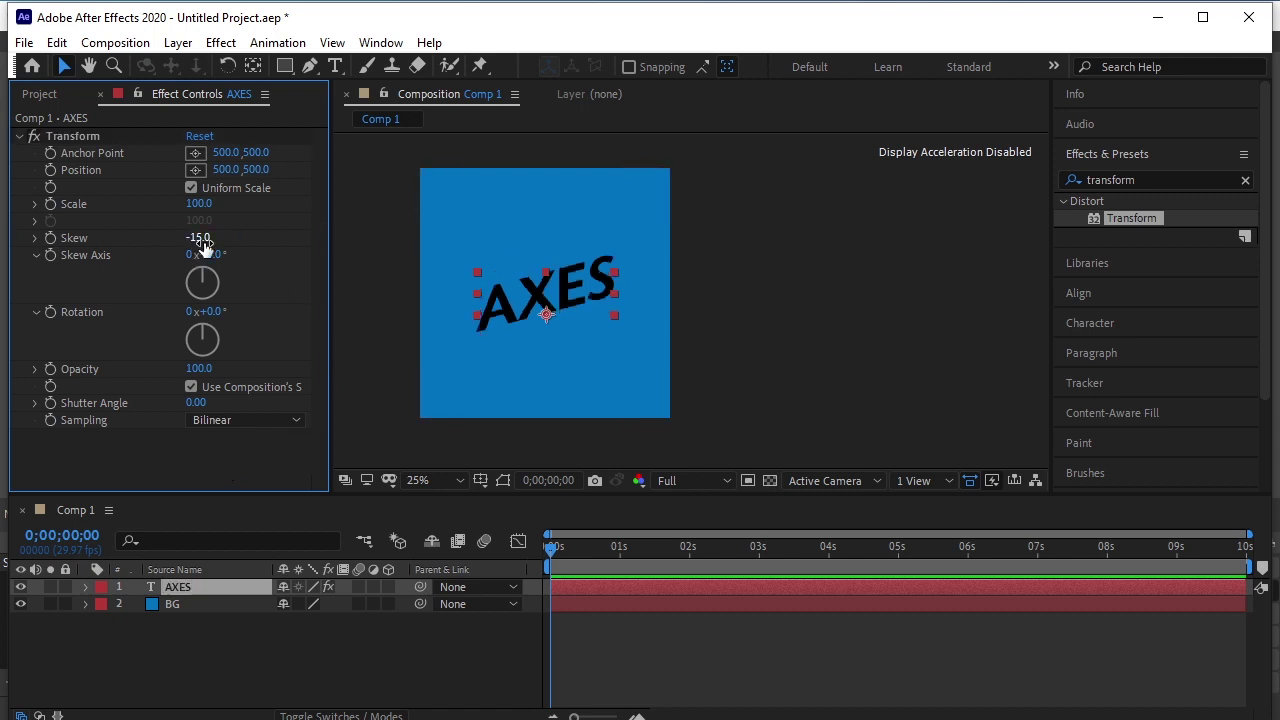
click(447, 441)
click(545, 305)
drag(545, 300, 547, 183)
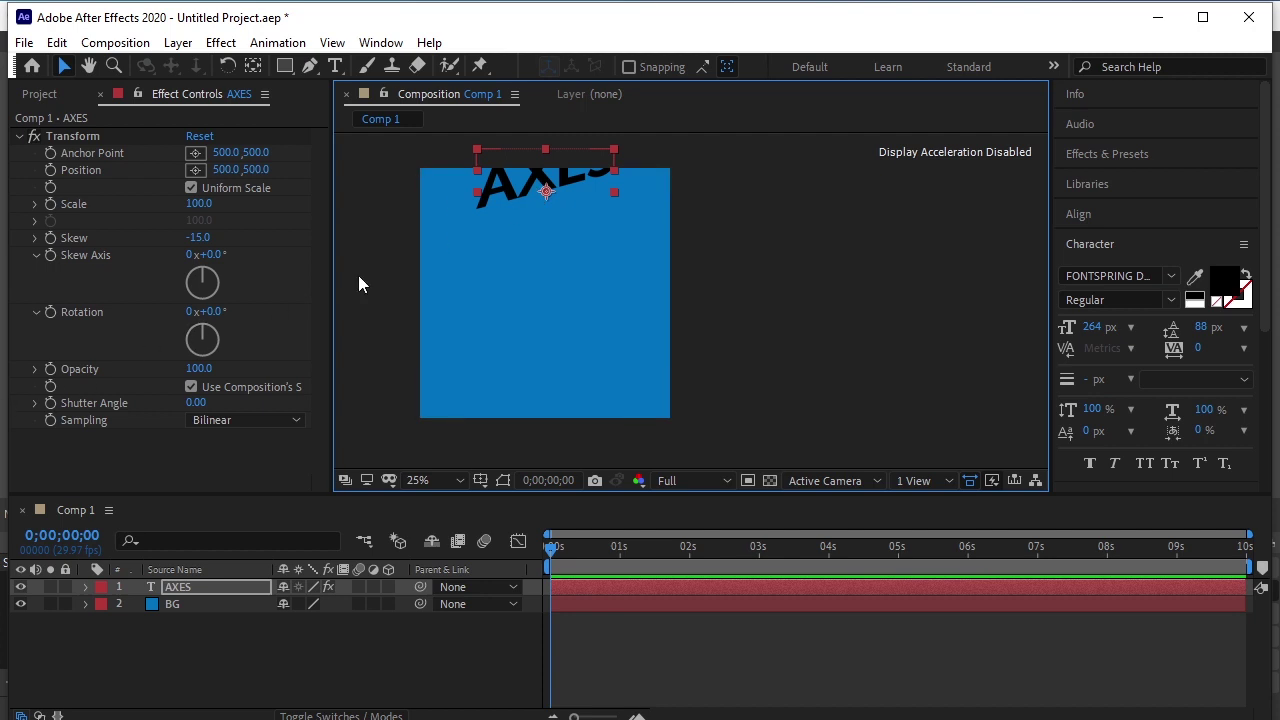
click(216, 574)
Keyframe the AXES anchor point to slide from far left at frame 0 to centre.
click(595, 592)
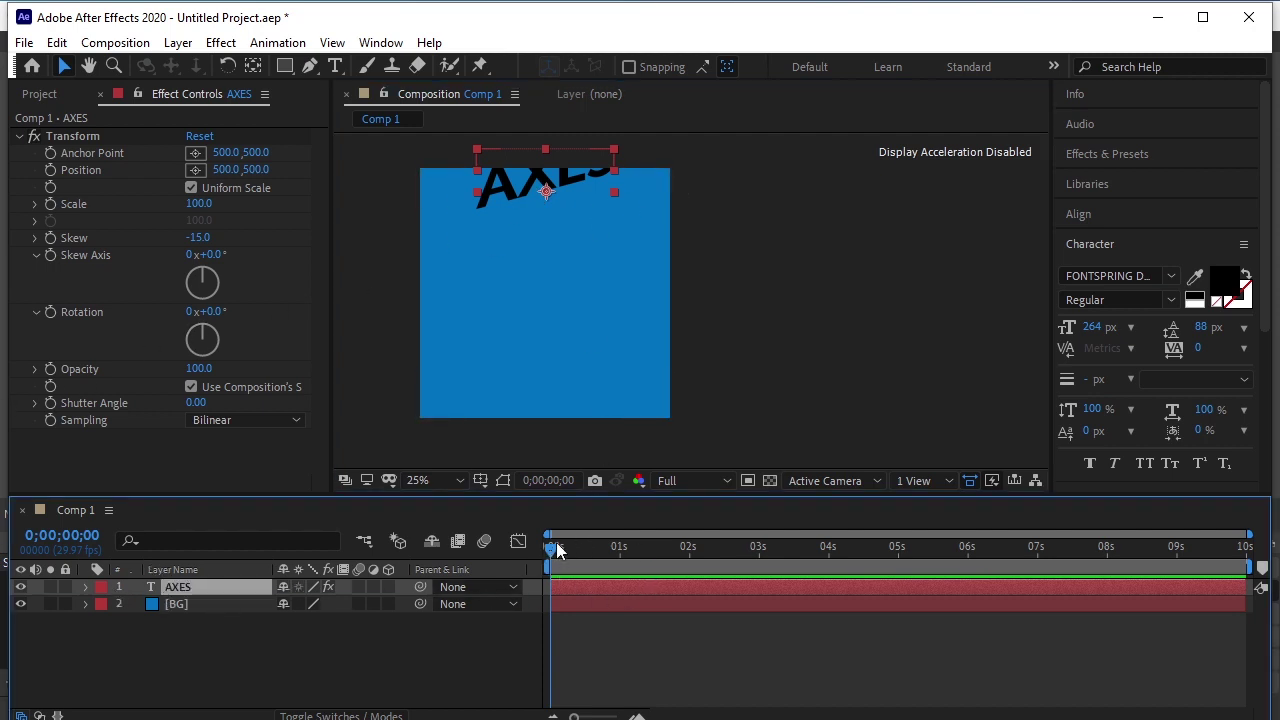
drag(574, 716, 605, 716)
drag(551, 560, 624, 586)
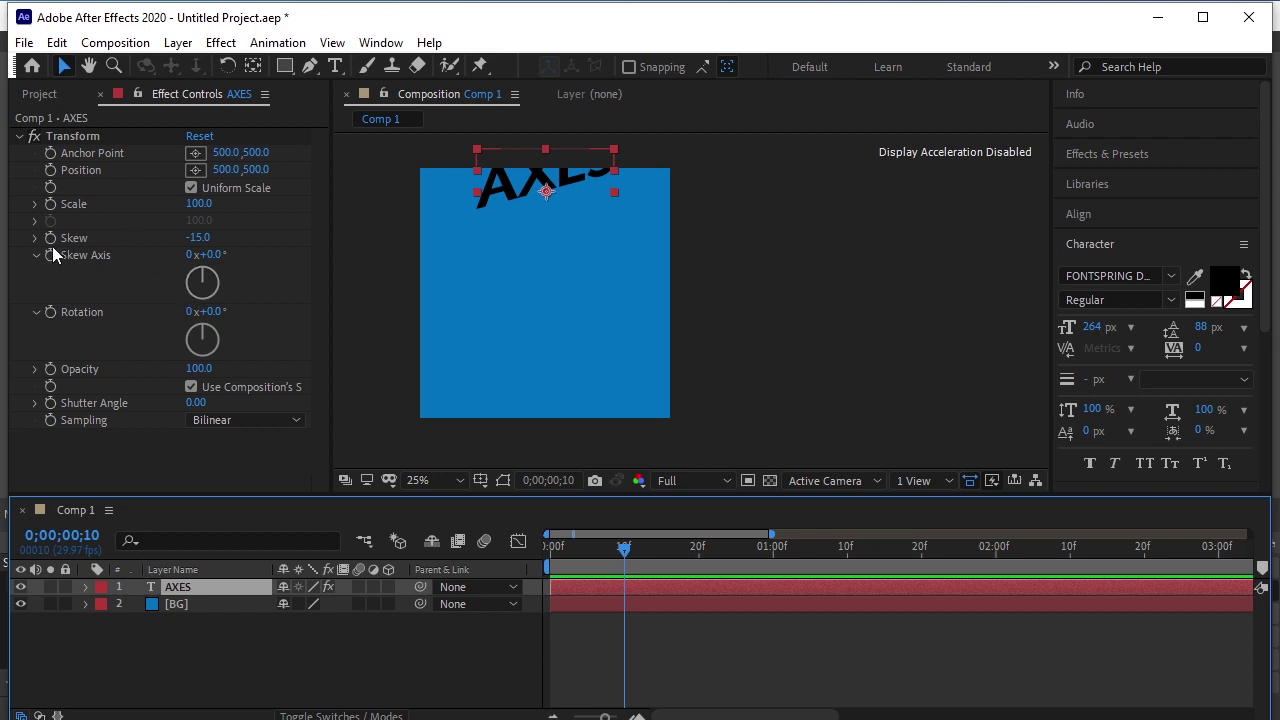
click(52, 156)
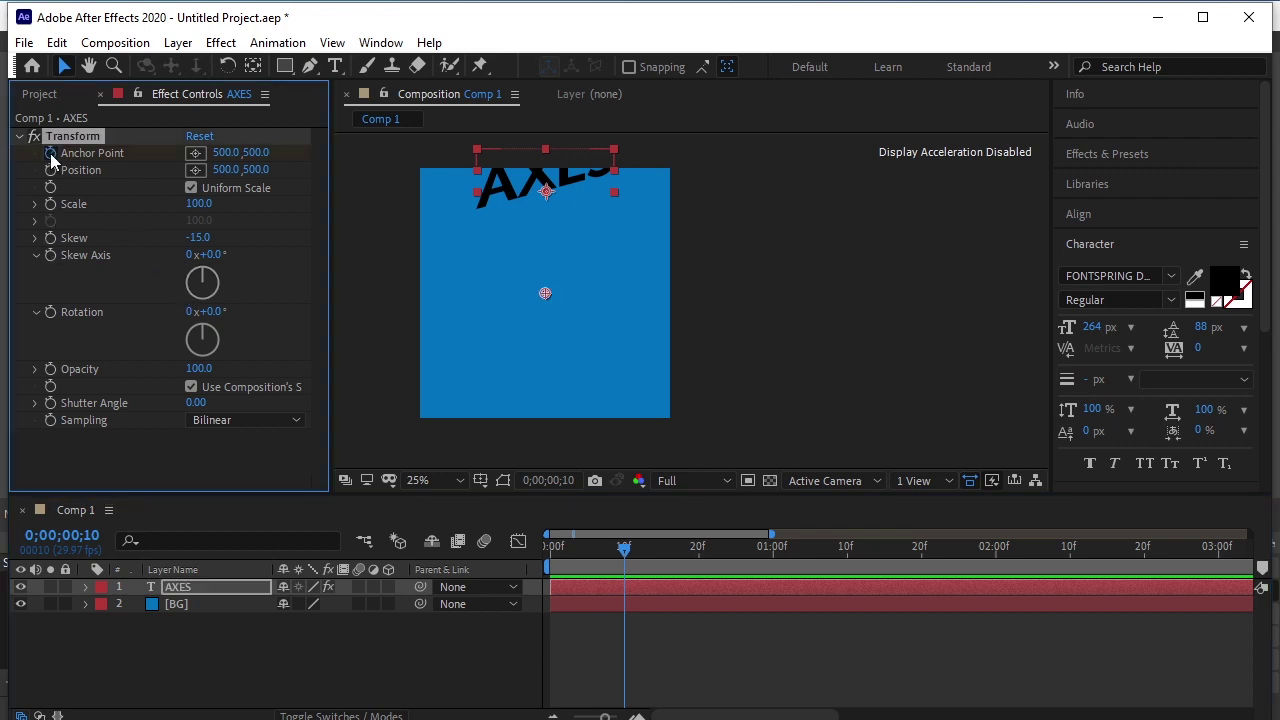
drag(628, 549, 462, 548)
mouse_move(242, 152)
mouse_down()
mouse_move(80, 175)
mouse_move(164, 185)
mouse_move(228, 160)
mouse_move(193, 158)
mouse_move(112, 190)
mouse_up()
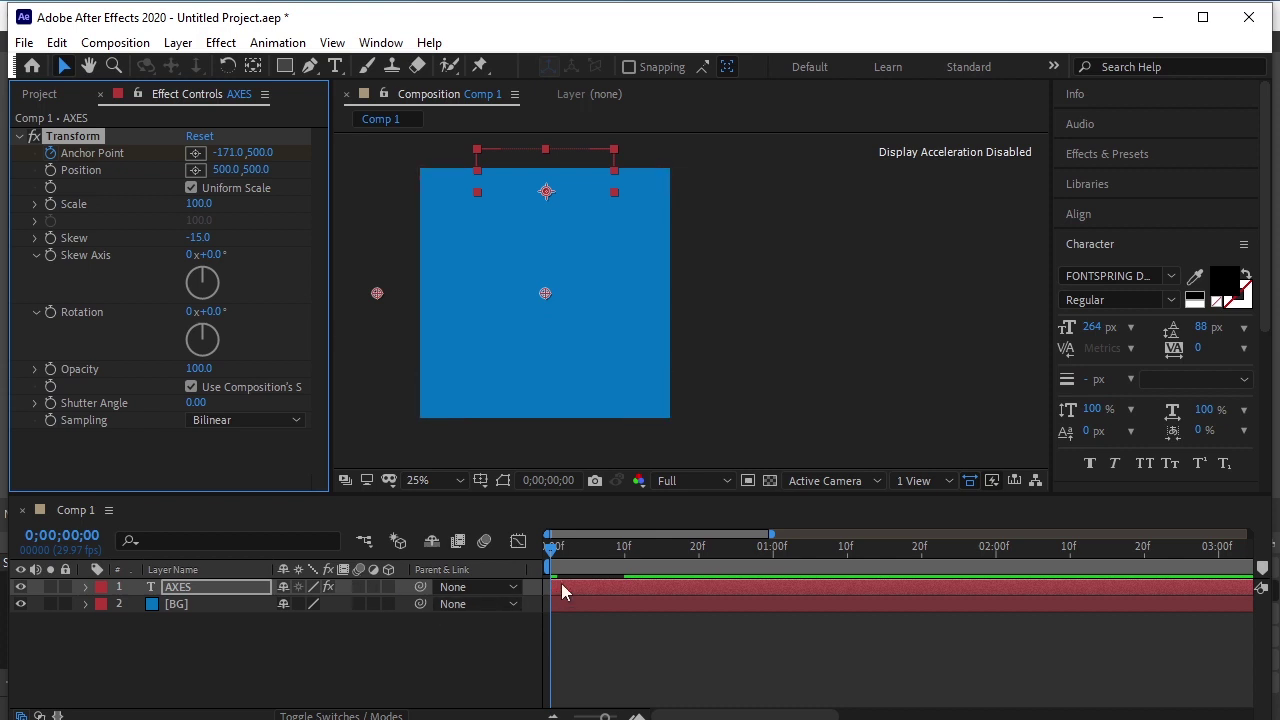
Ease both Anchor Point keyframes into a steep speed curve in the Graph Editor.
key(u)
click(677, 620)
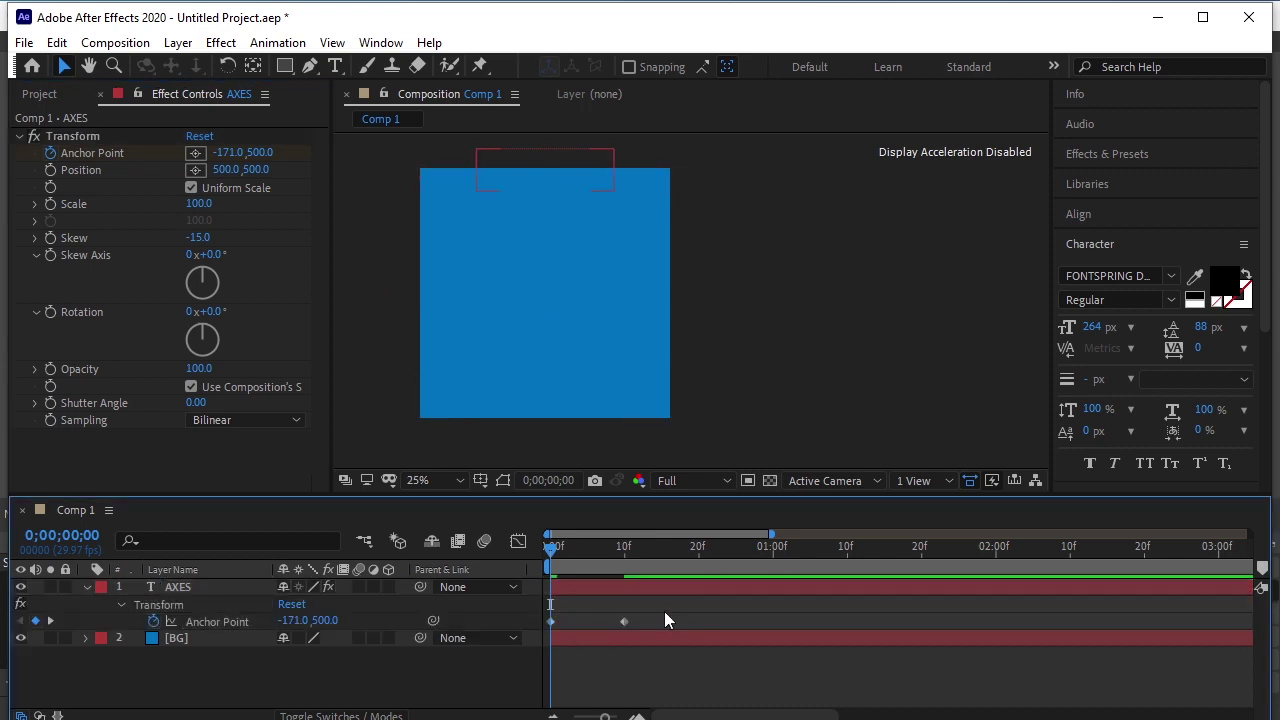
drag(661, 612, 547, 640)
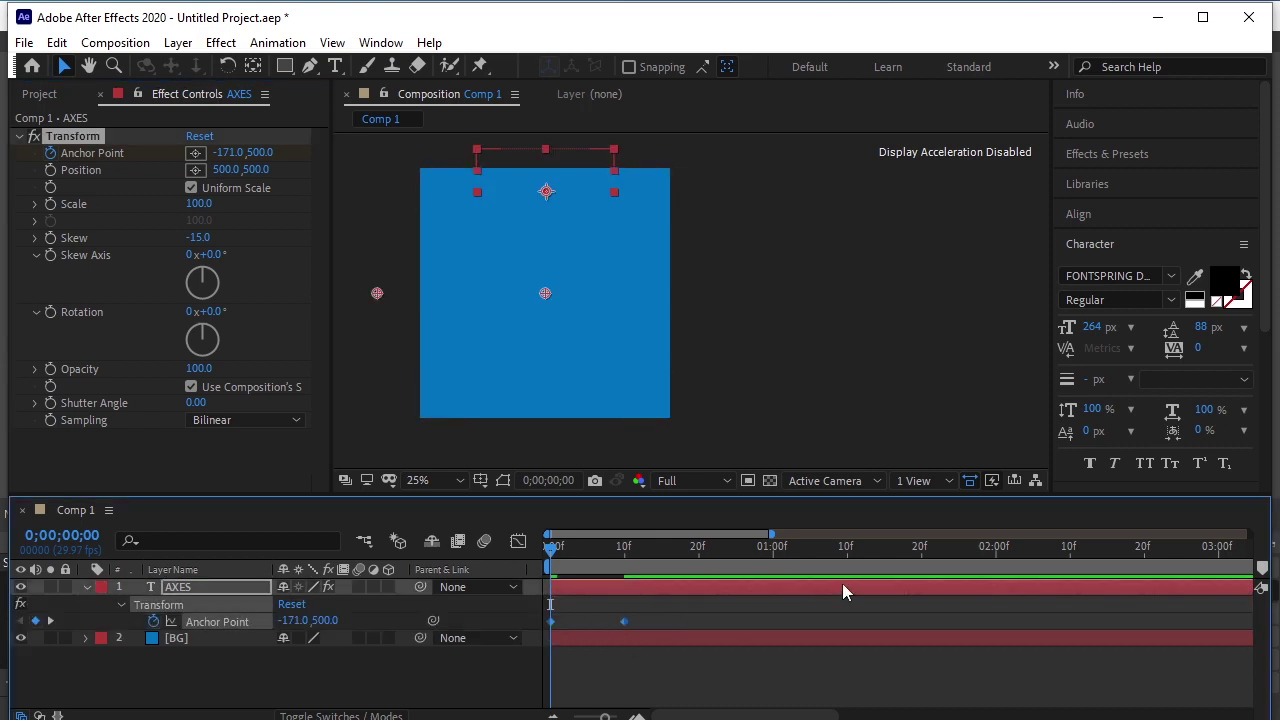
click(518, 542)
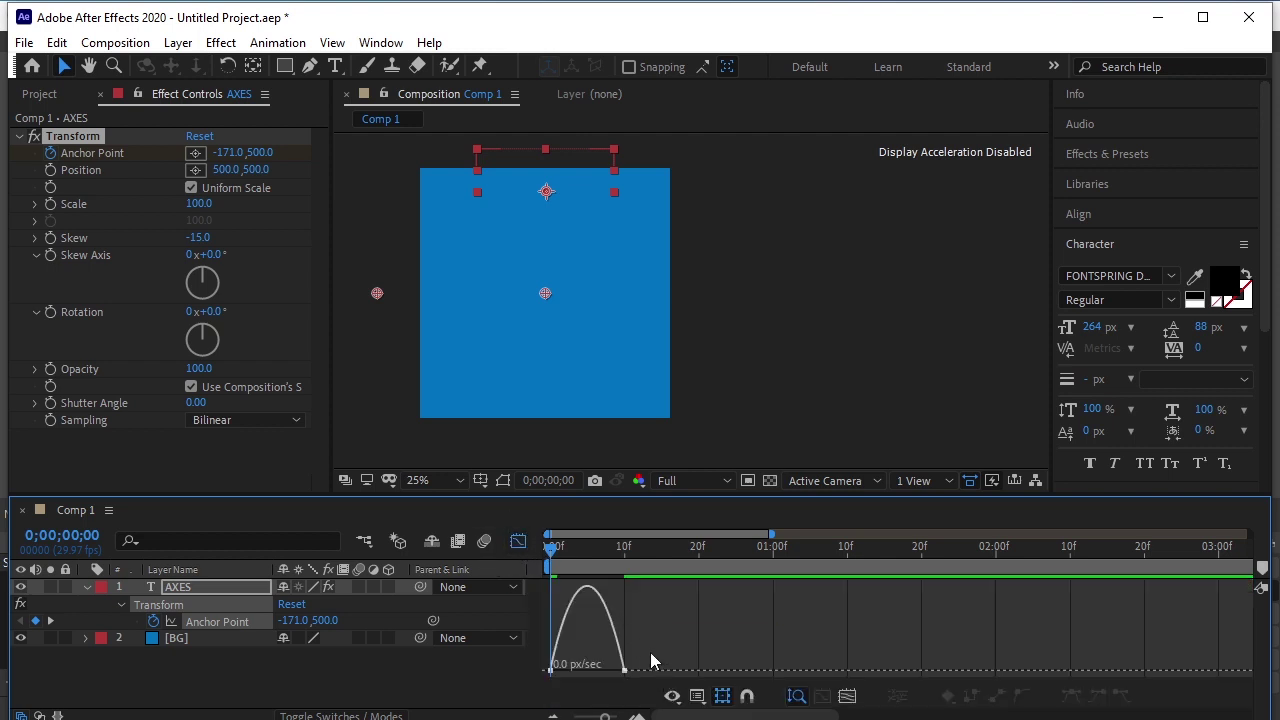
click(614, 676)
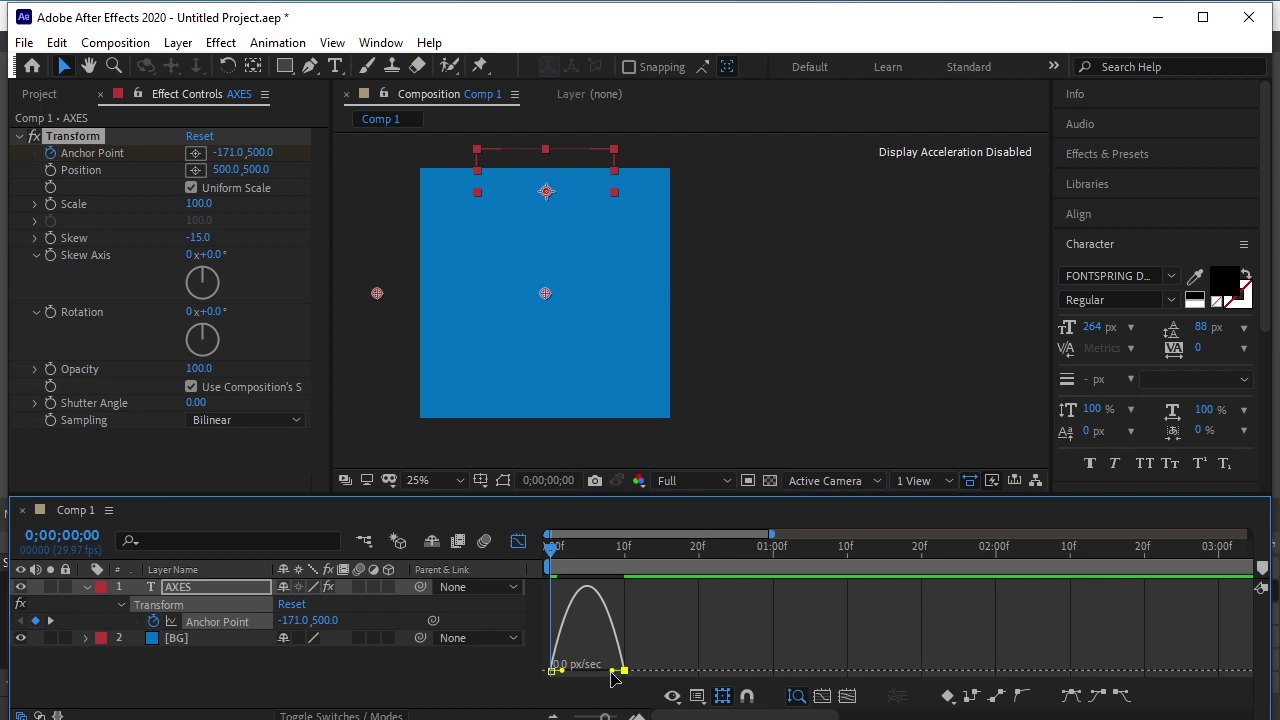
drag(611, 671, 597, 682)
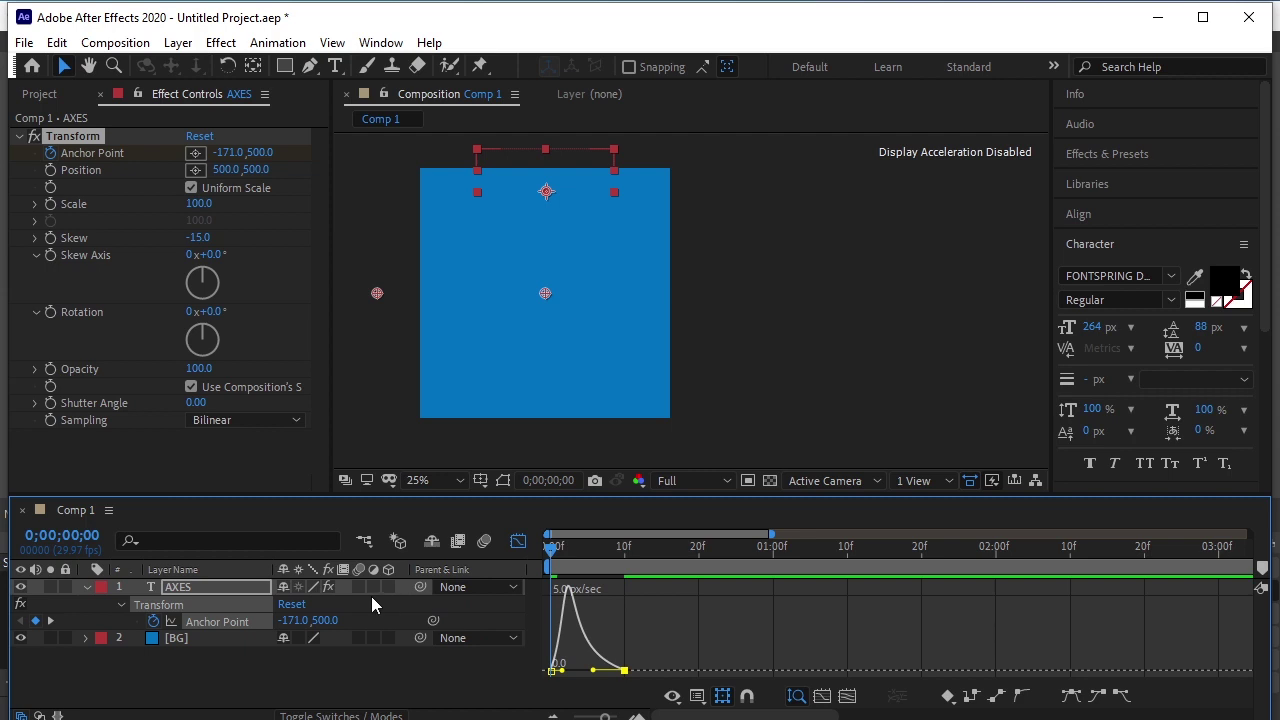
Preview the eased AXES slide-in several times and rewind to the first frame.
click(518, 541)
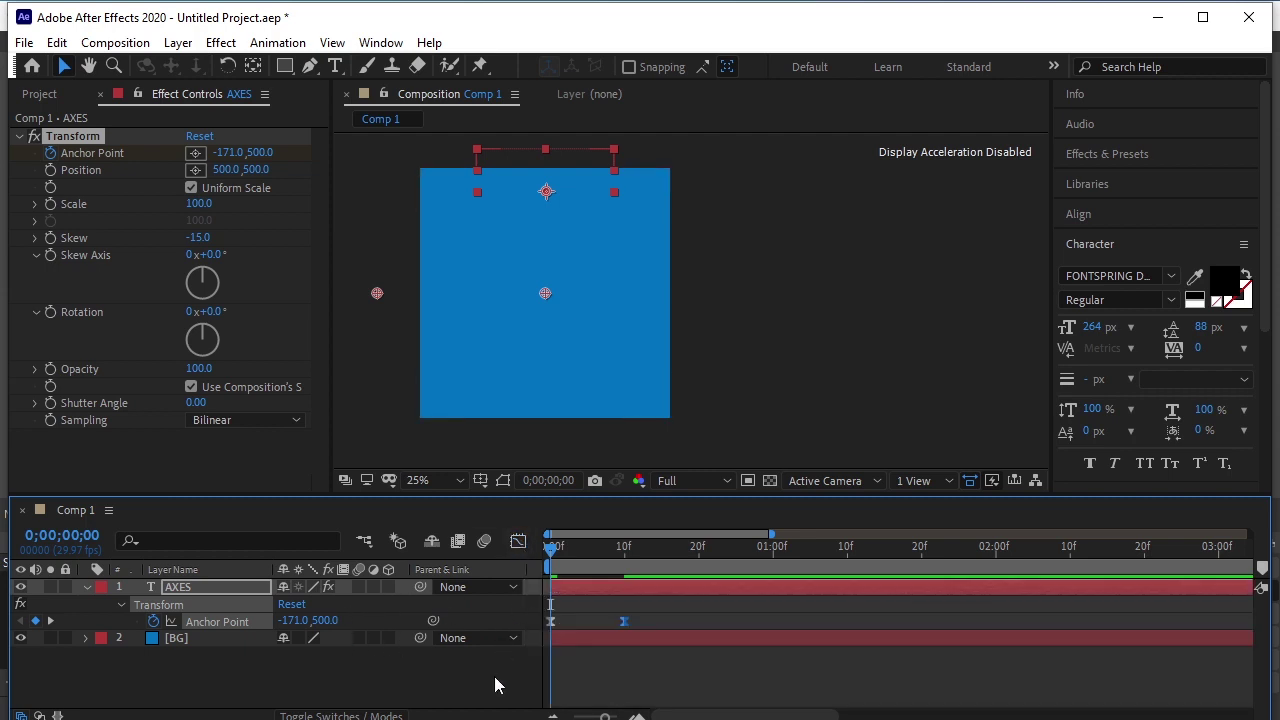
click(495, 684)
key(space)
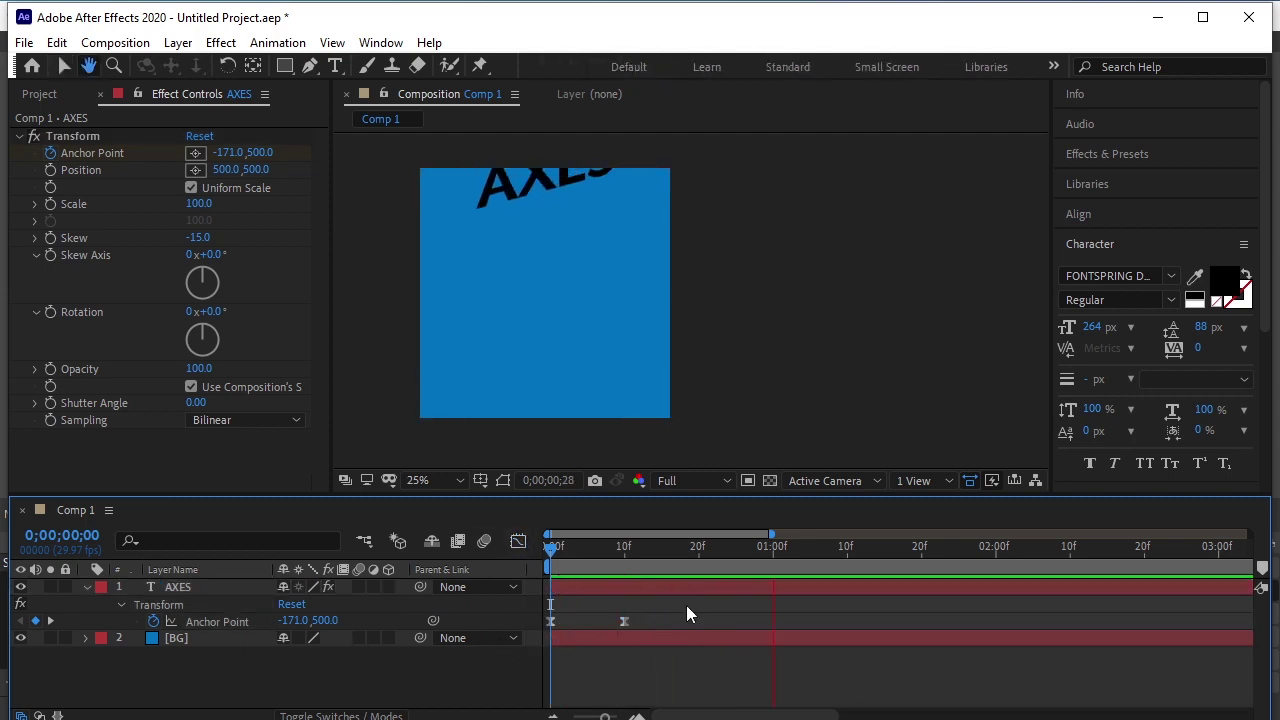
key(space)
drag(771, 551, 490, 566)
key(space)
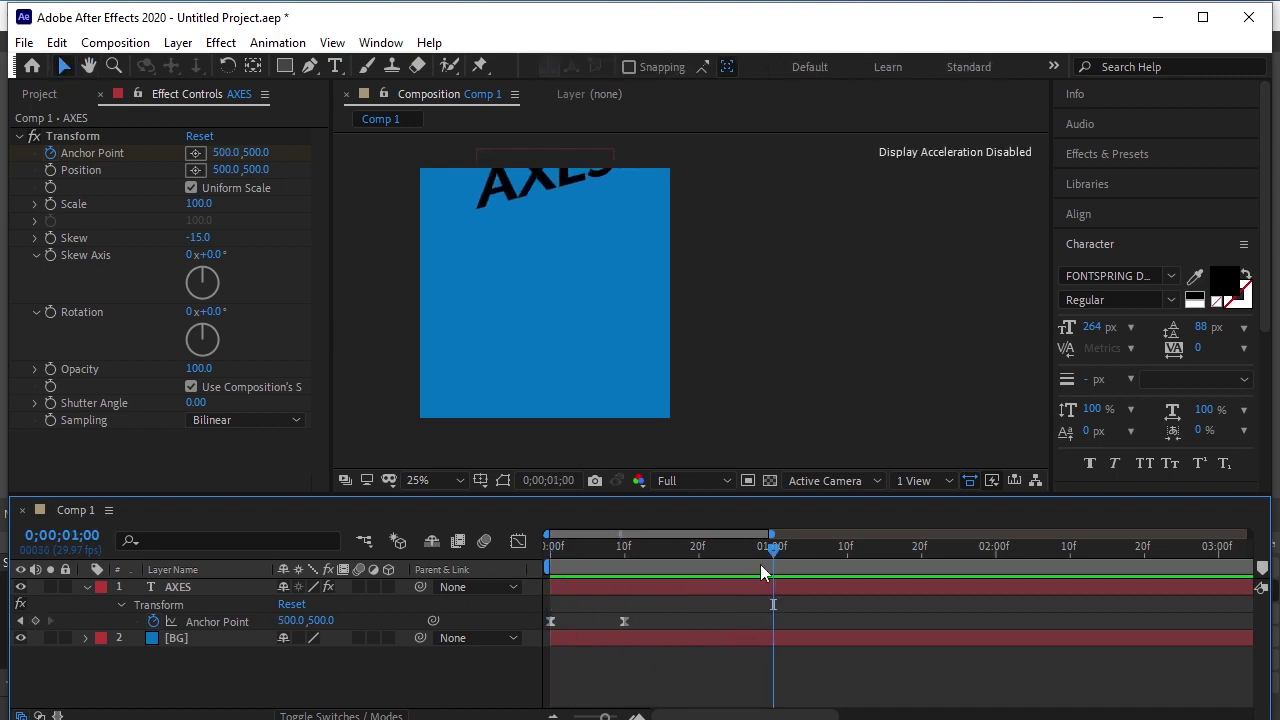
drag(770, 556, 487, 556)
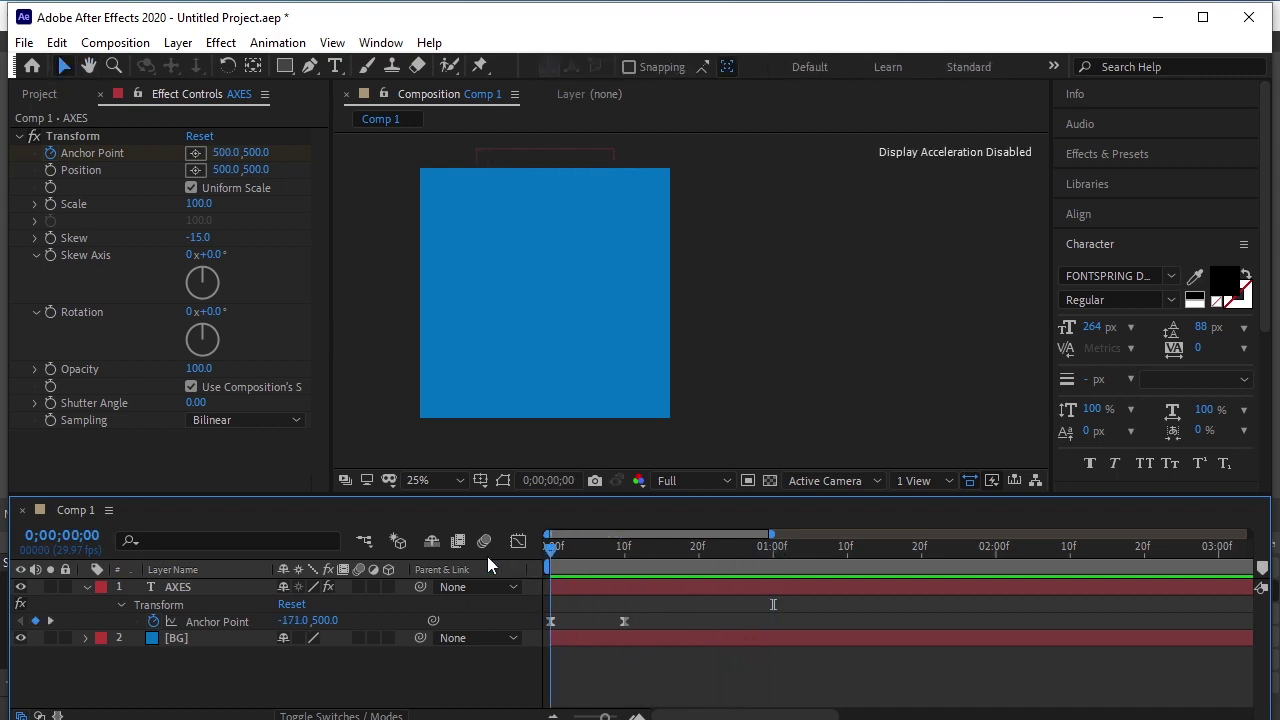
click(86, 587)
Duplicate AXES twice, placing AXES 2 and AXES 3 as the second and third lines.
click(185, 590)
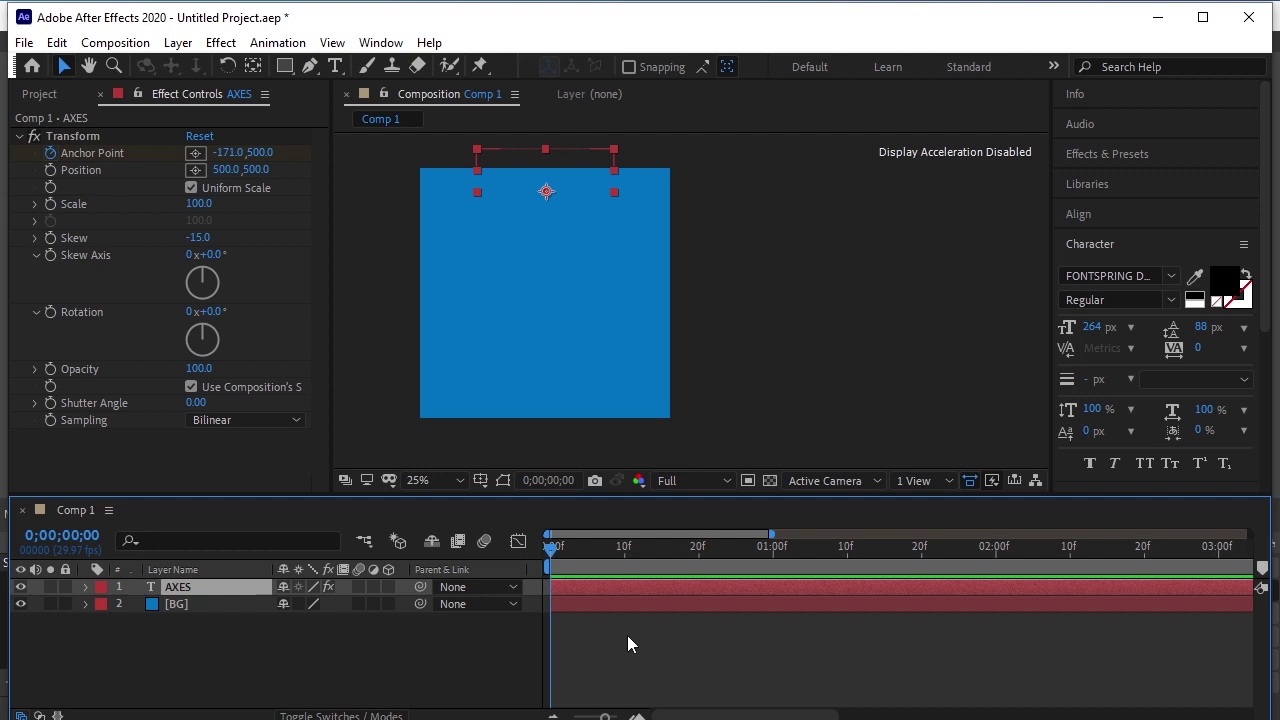
key(ctrl+d)
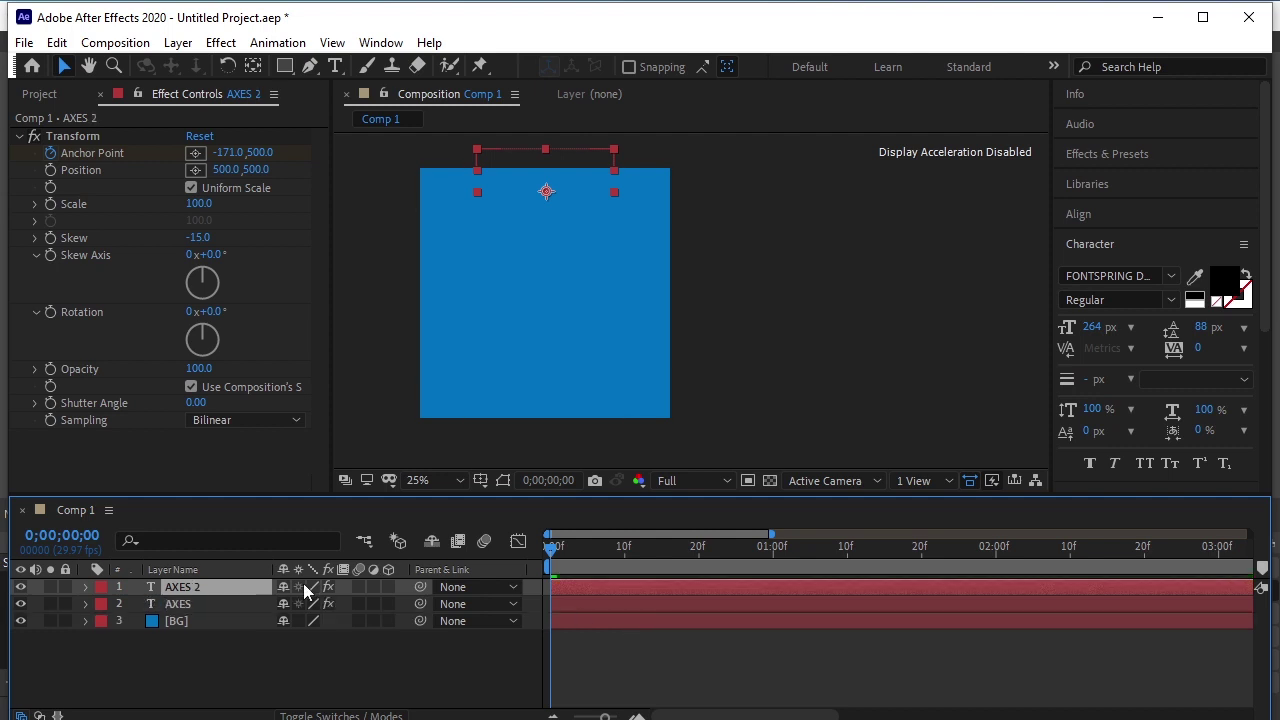
click(573, 549)
click(602, 549)
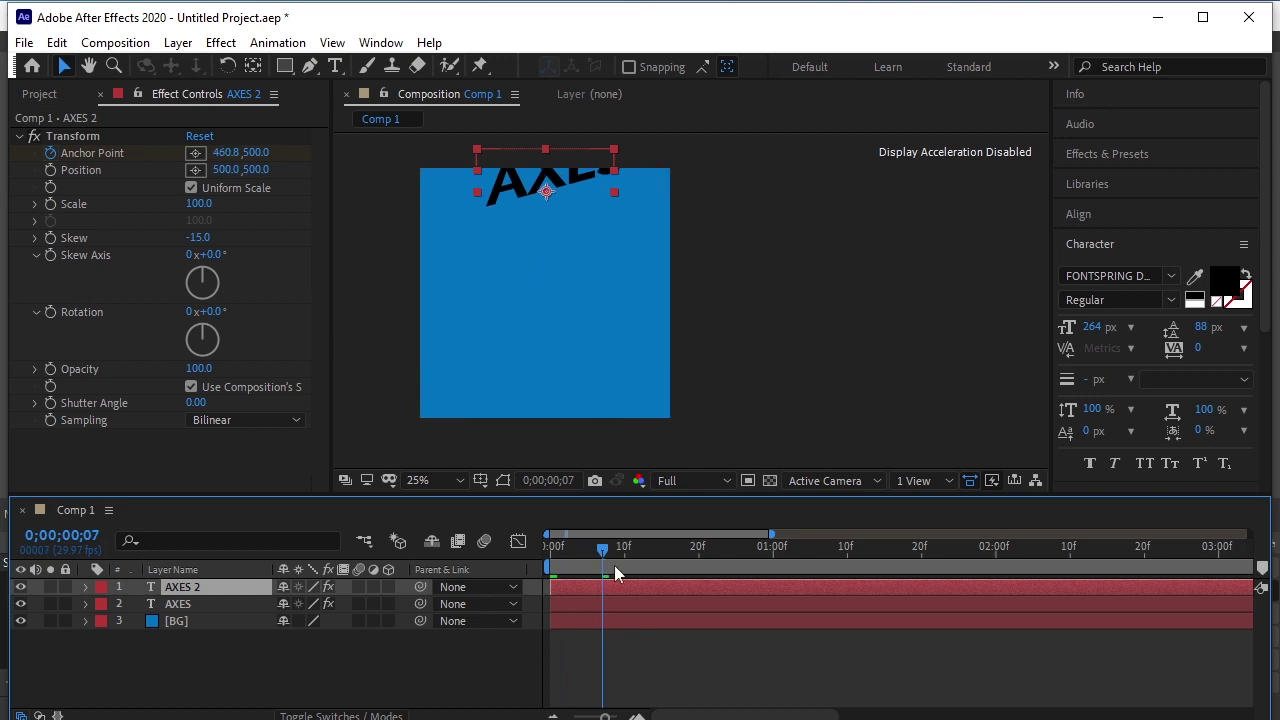
drag(606, 549, 626, 580)
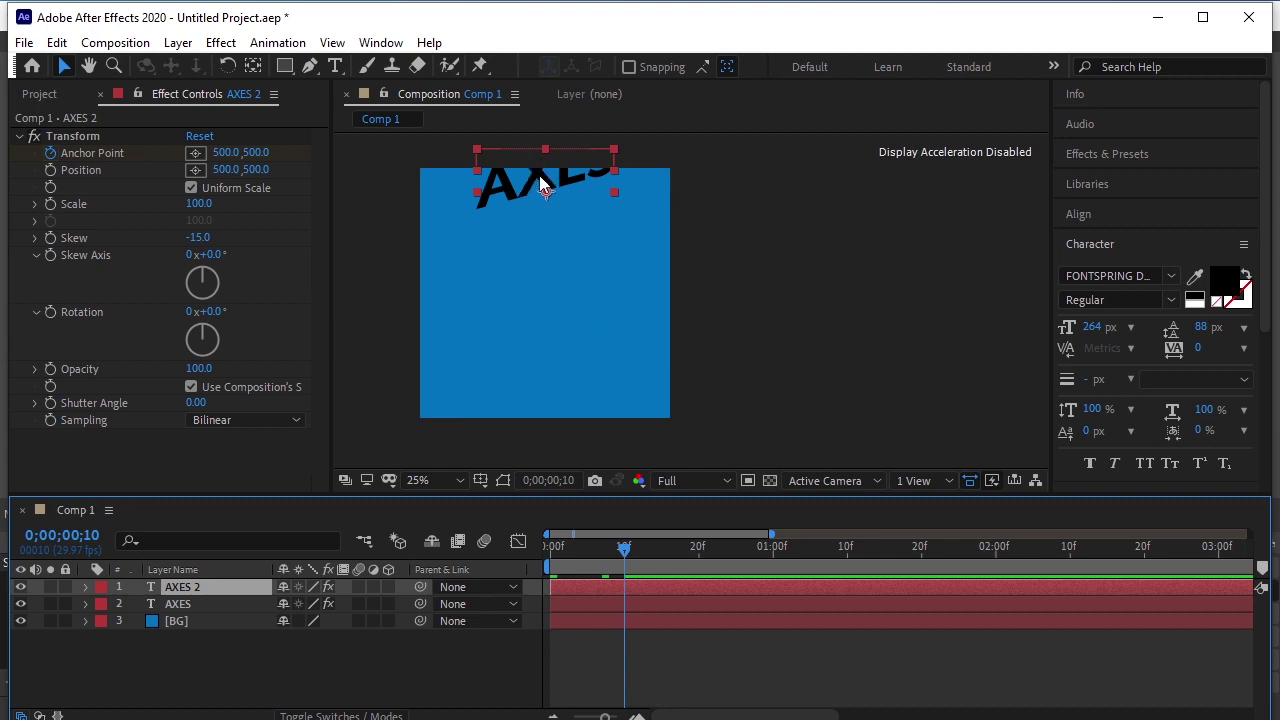
click(538, 205)
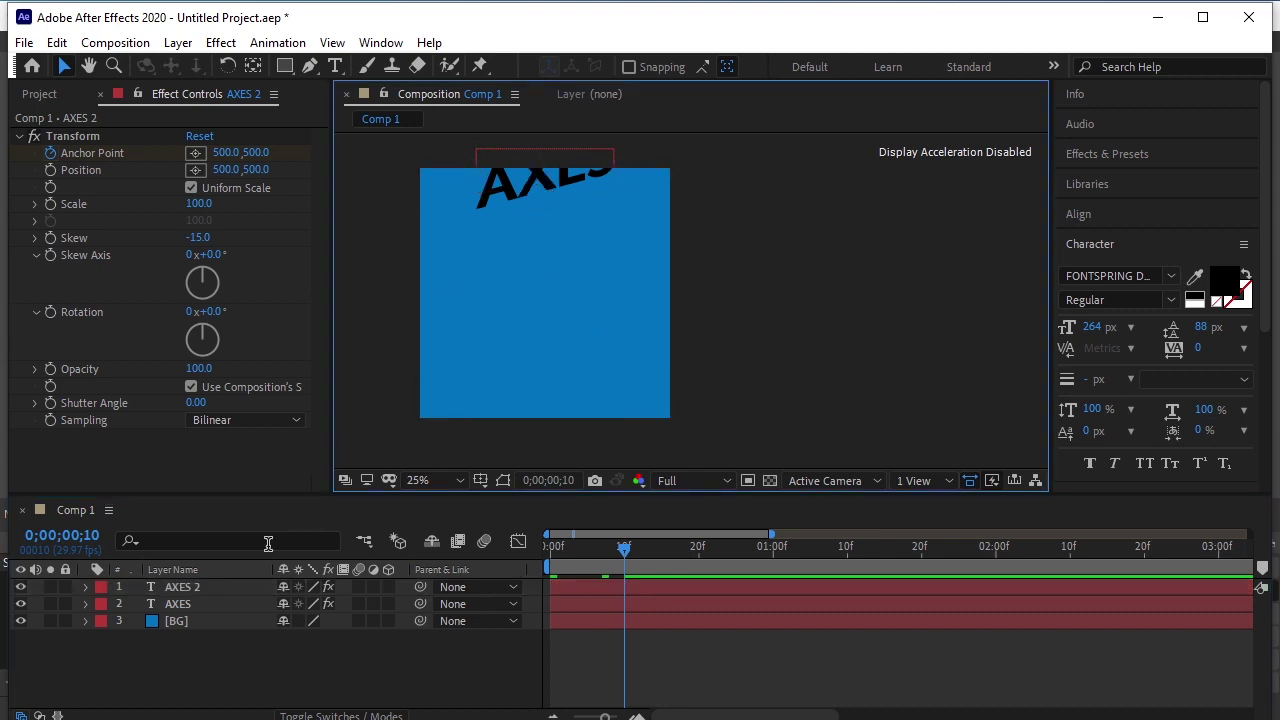
drag(541, 190, 538, 233)
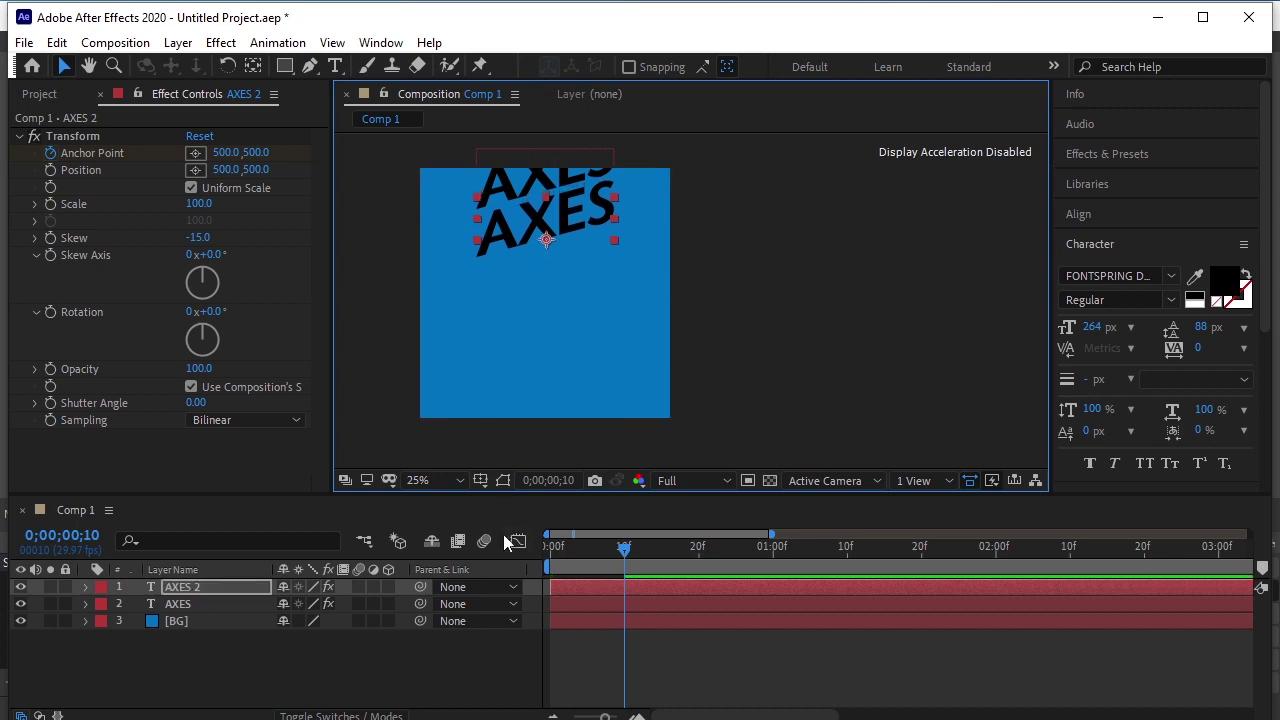
key(ctrl+d)
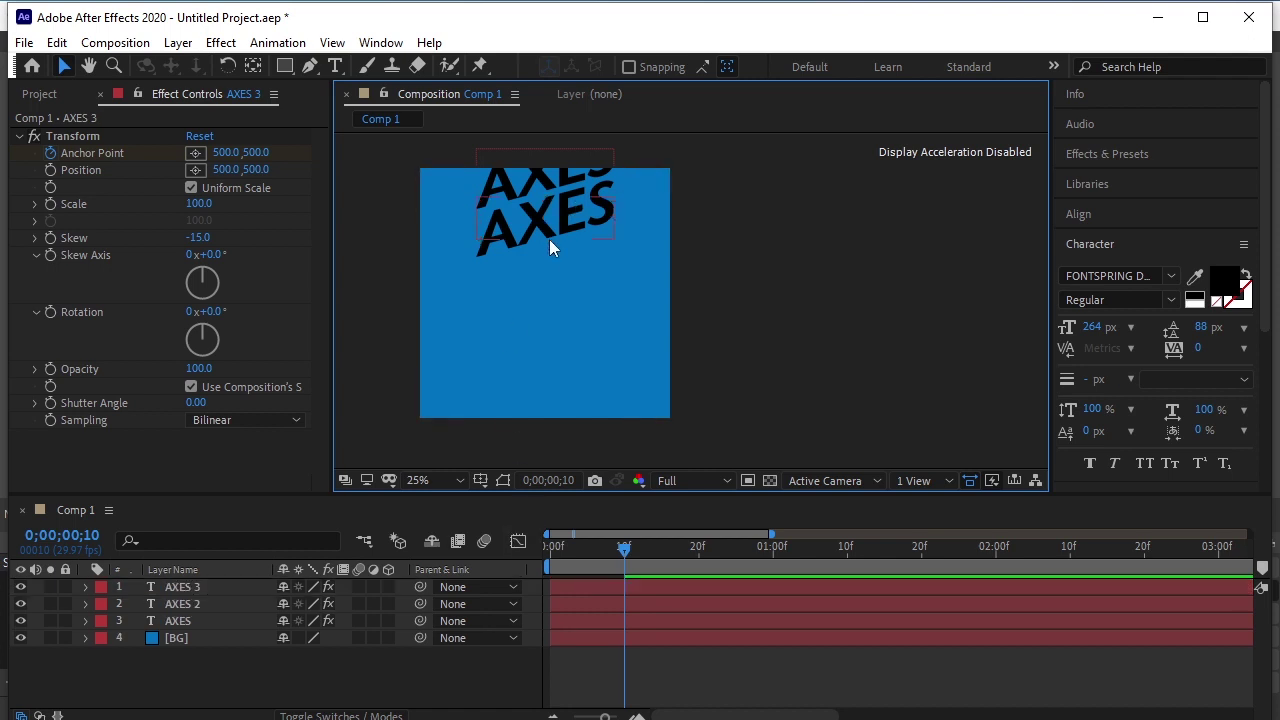
click(548, 245)
click(539, 235)
click(541, 250)
drag(540, 235, 545, 322)
Create AXES 4 through AXES 6 and stack them down to the bottom of the comp.
key(ctrl+d)
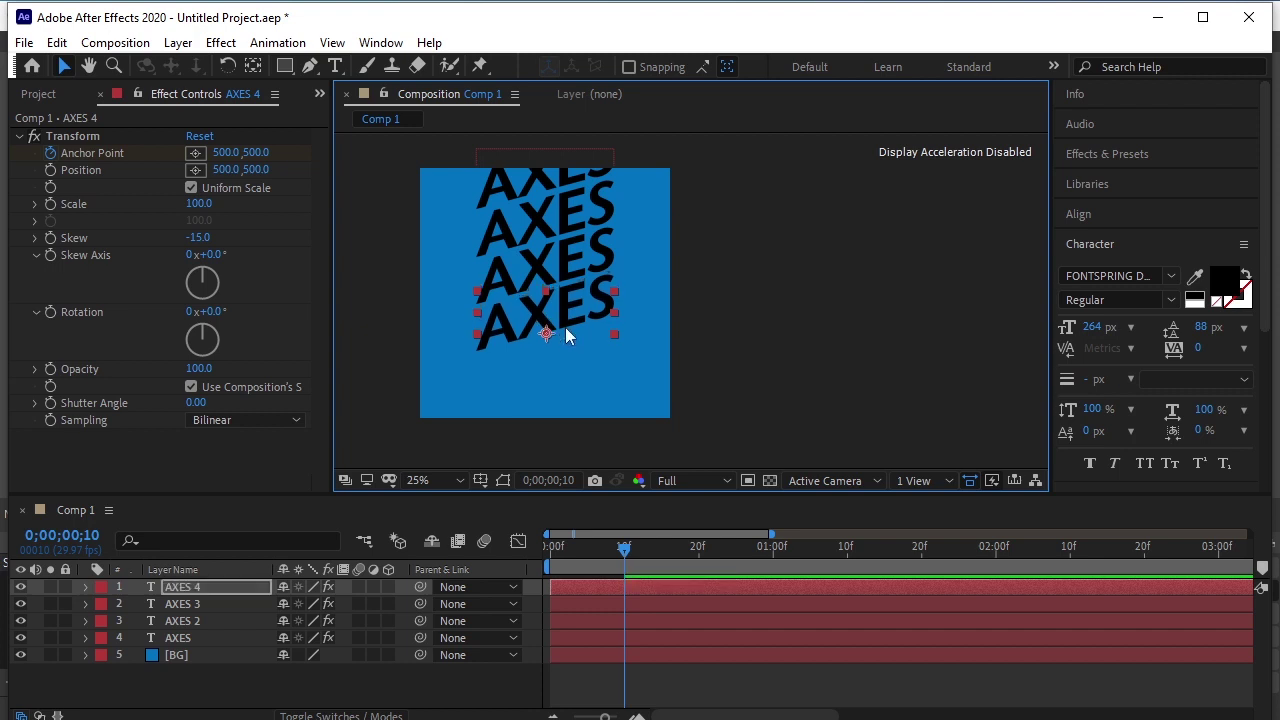
key(ctrl+d)
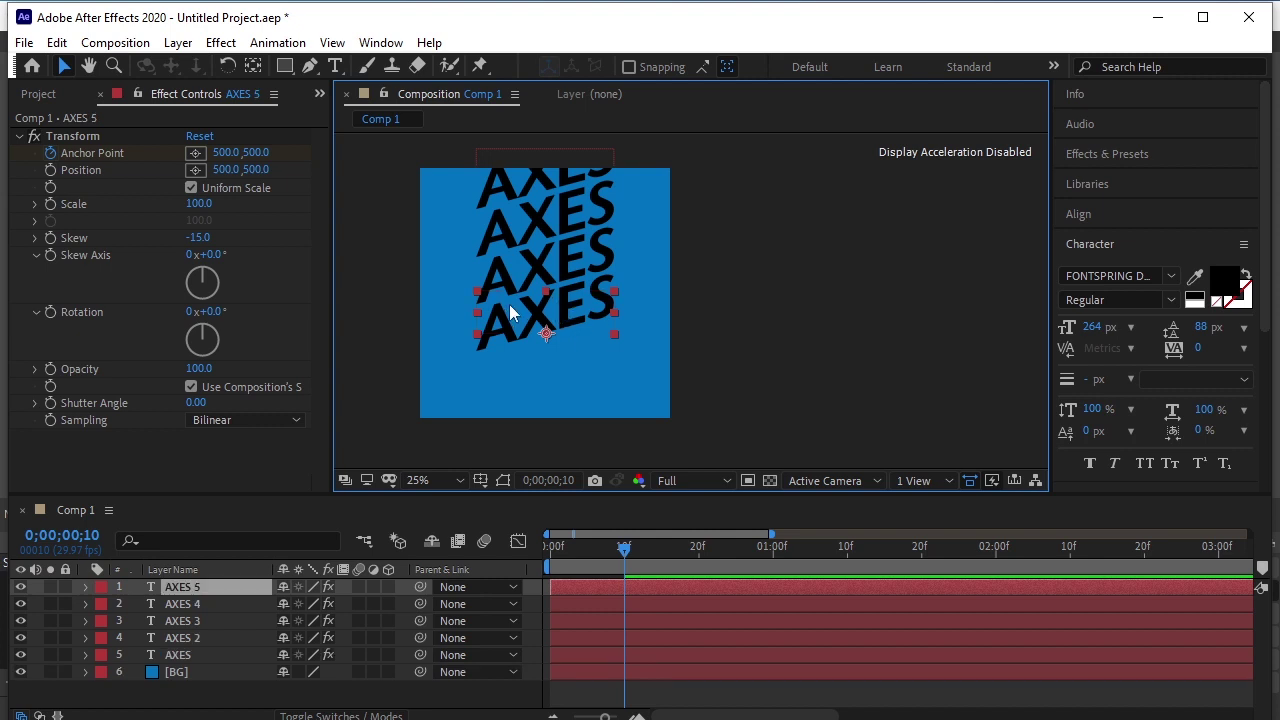
key(F2)
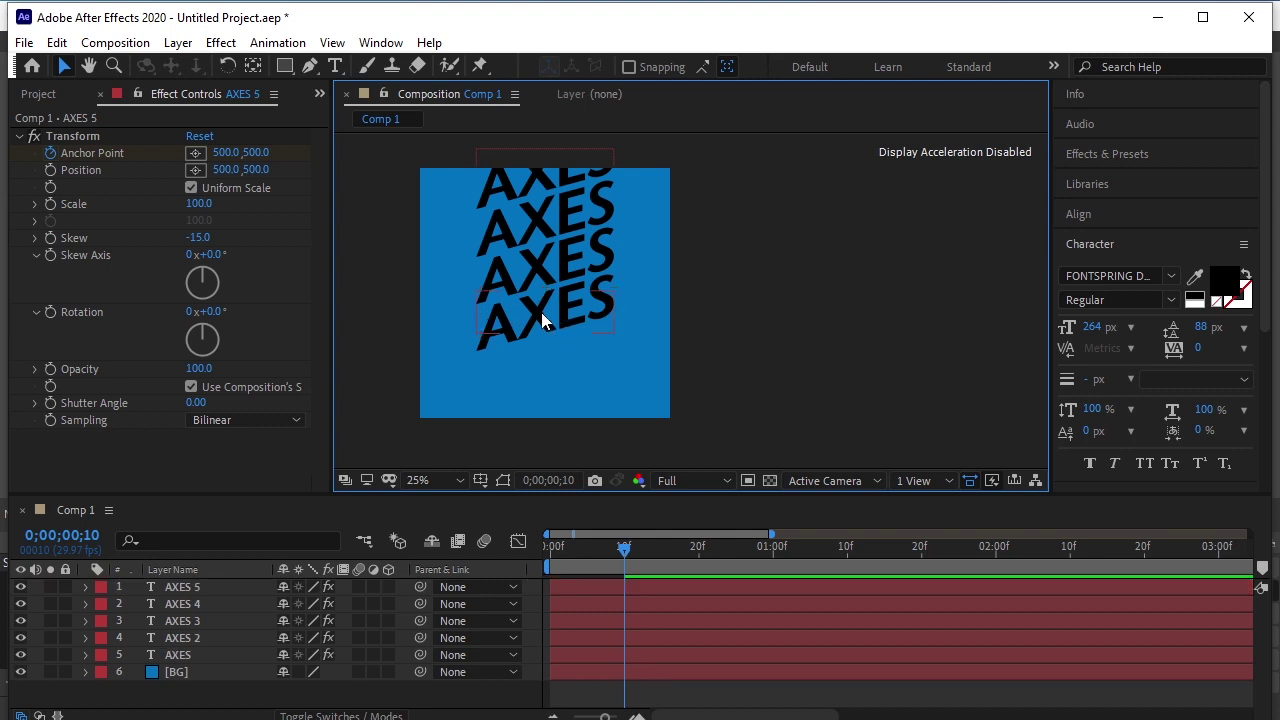
drag(540, 320, 548, 365)
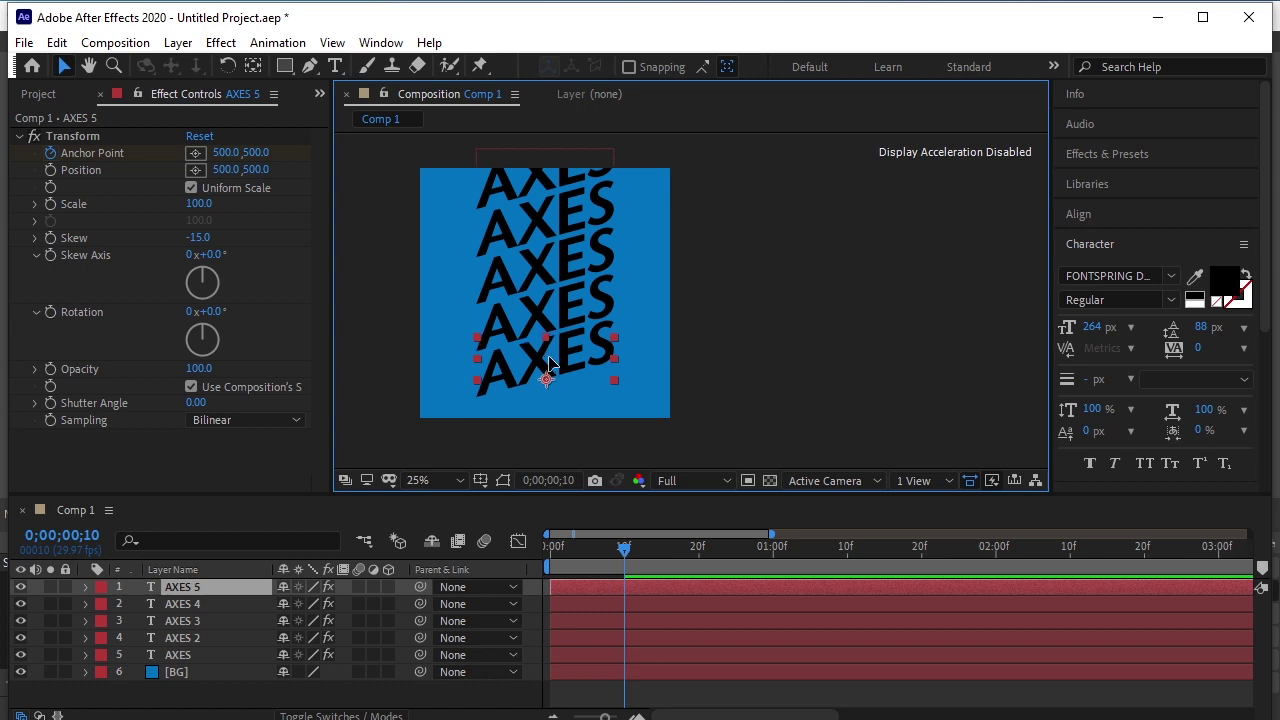
key(Return)
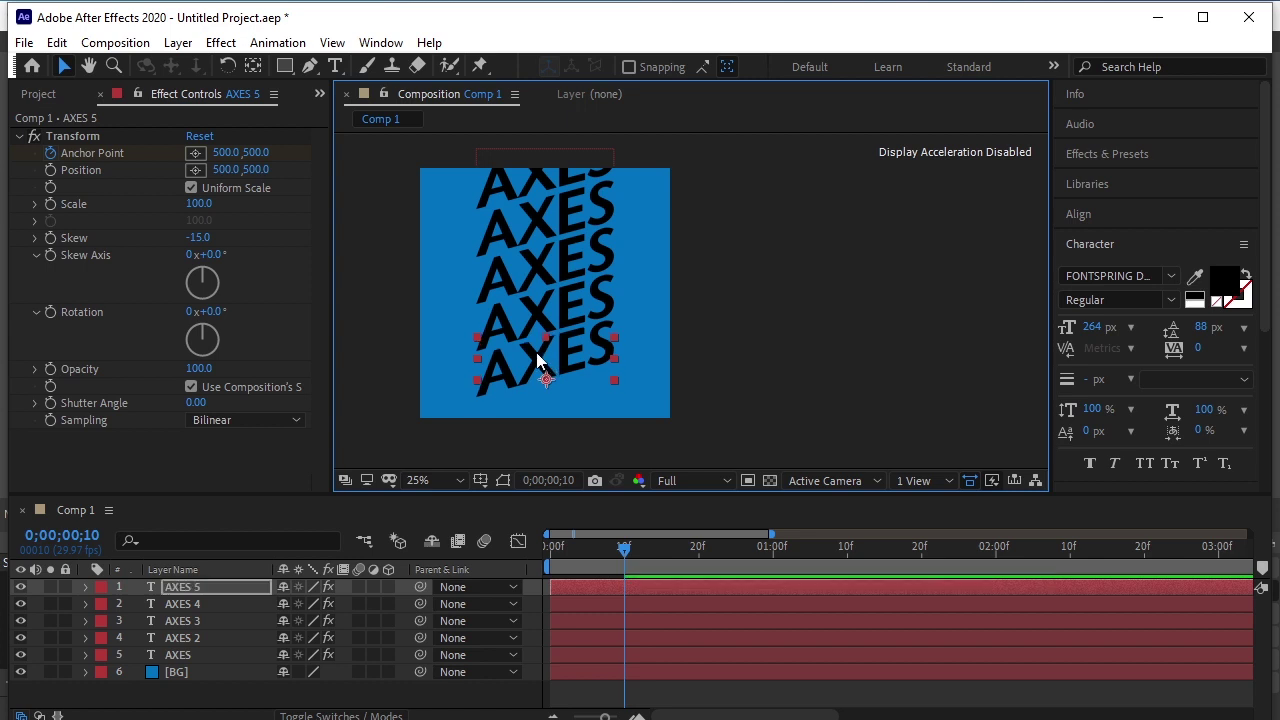
key(ctrl+d)
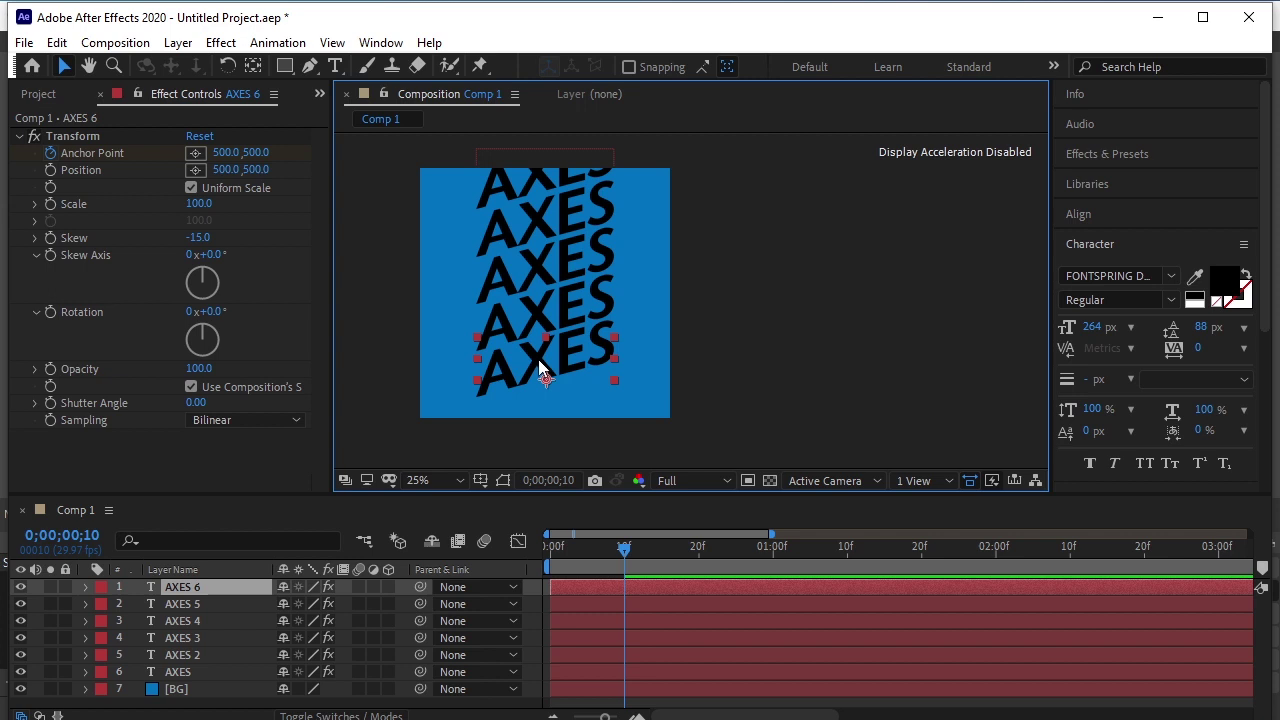
key(F2)
drag(538, 368, 540, 400)
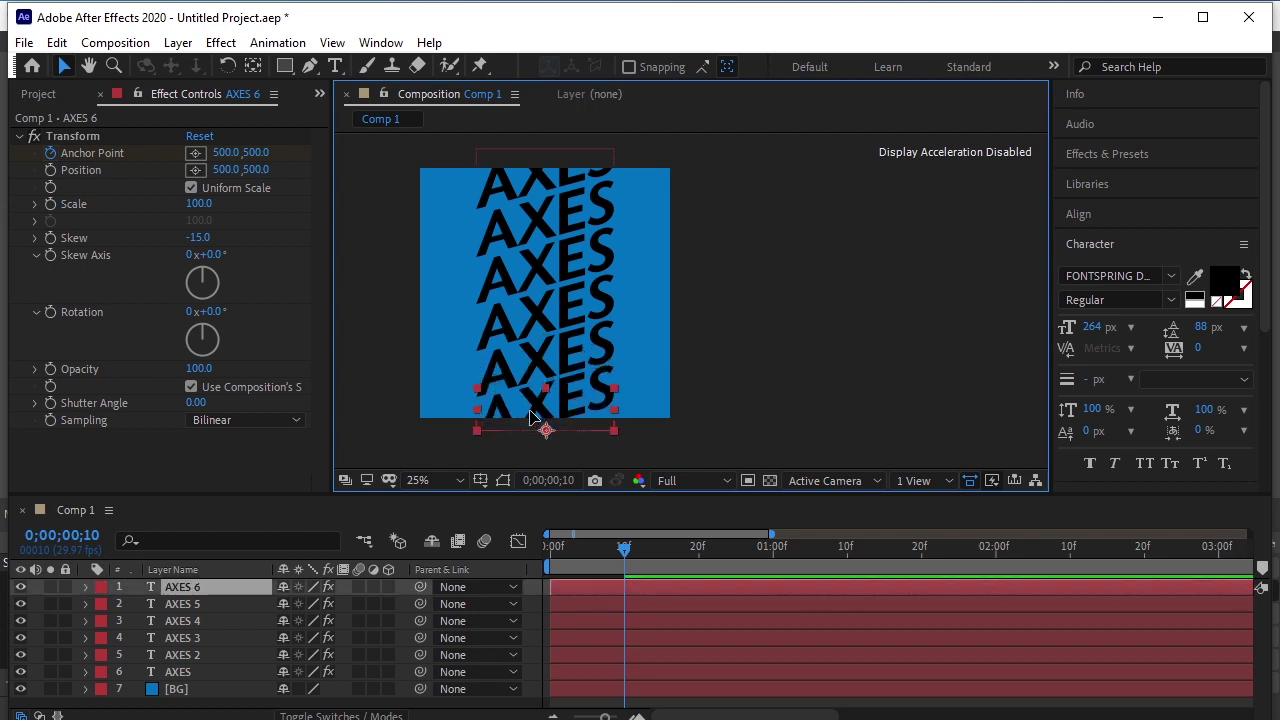
drag(530, 418, 528, 410)
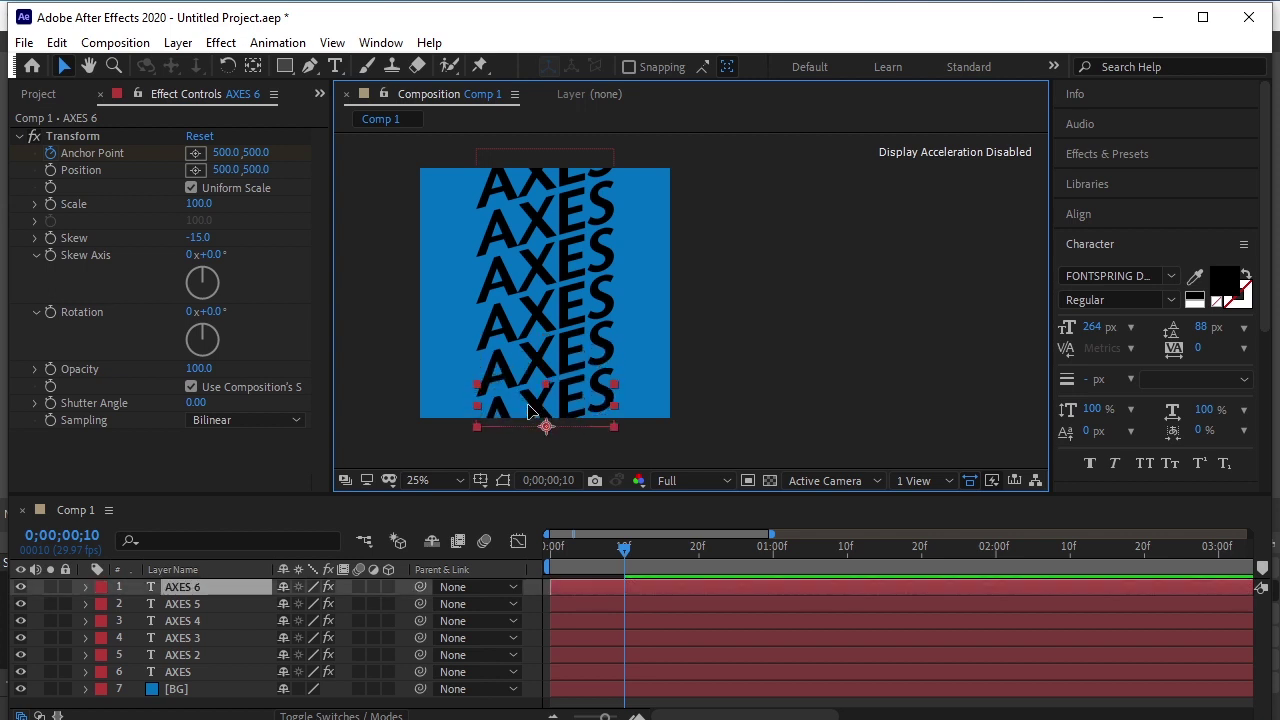
key(ctrl+shift+a)
Offset AXES 2–6 to start at 5, 10, 15, 20 and 25 frames, then preview from frame 0.
click(180, 672)
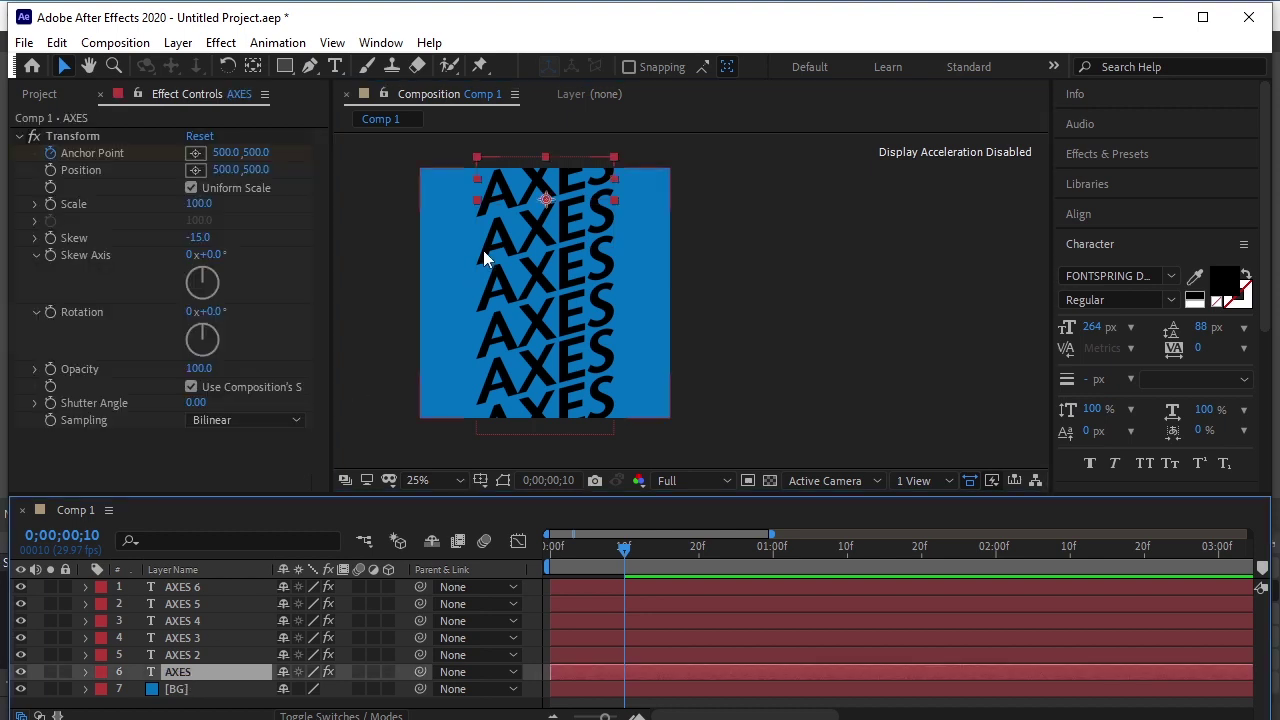
click(202, 655)
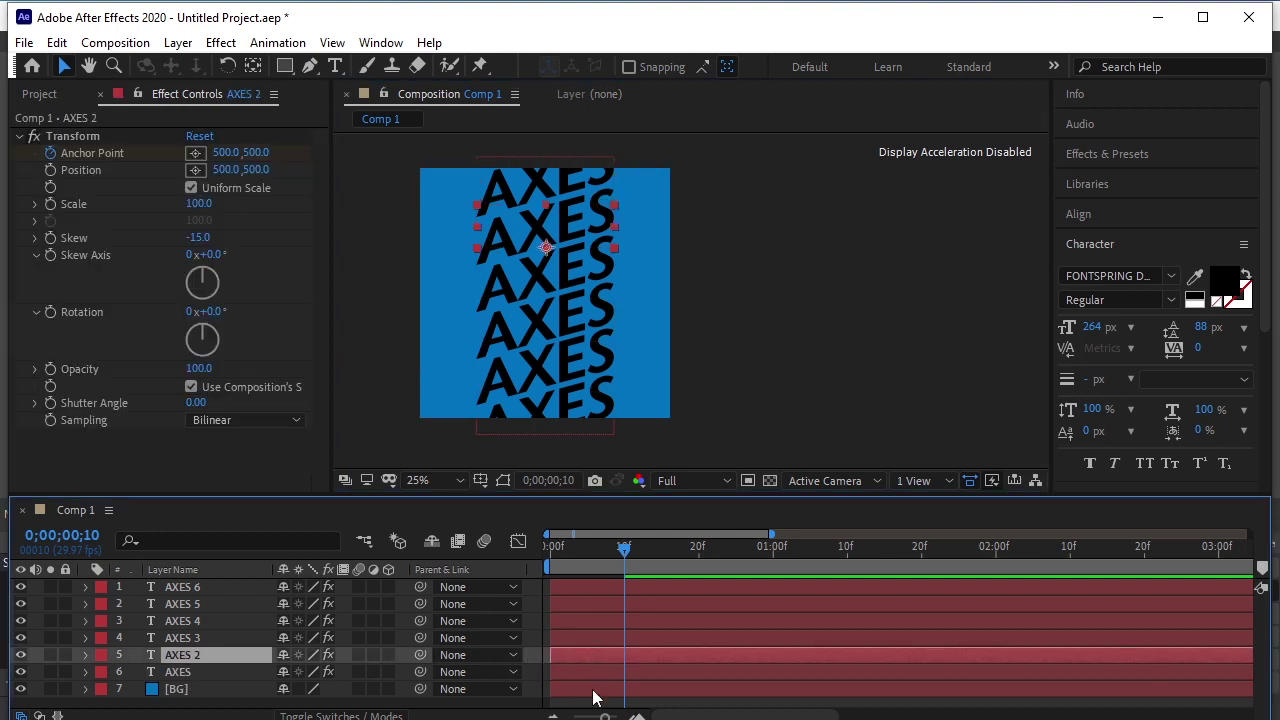
drag(604, 716, 612, 716)
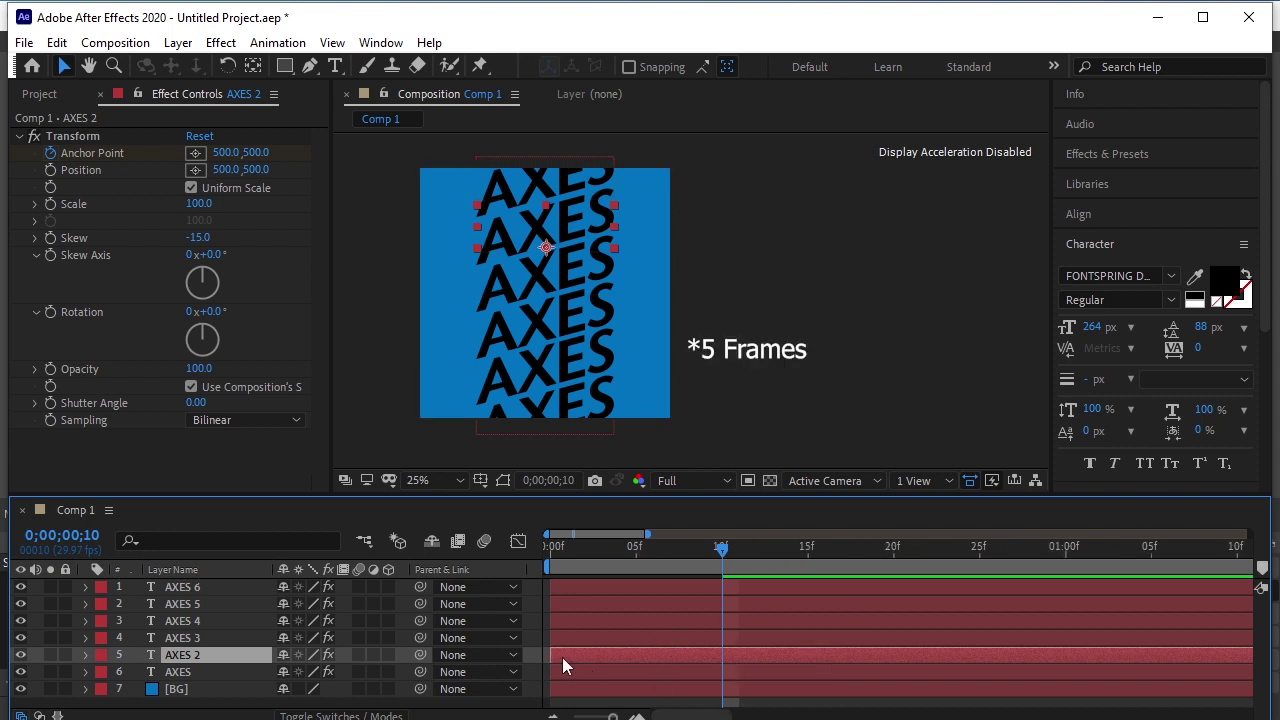
drag(562, 657, 647, 667)
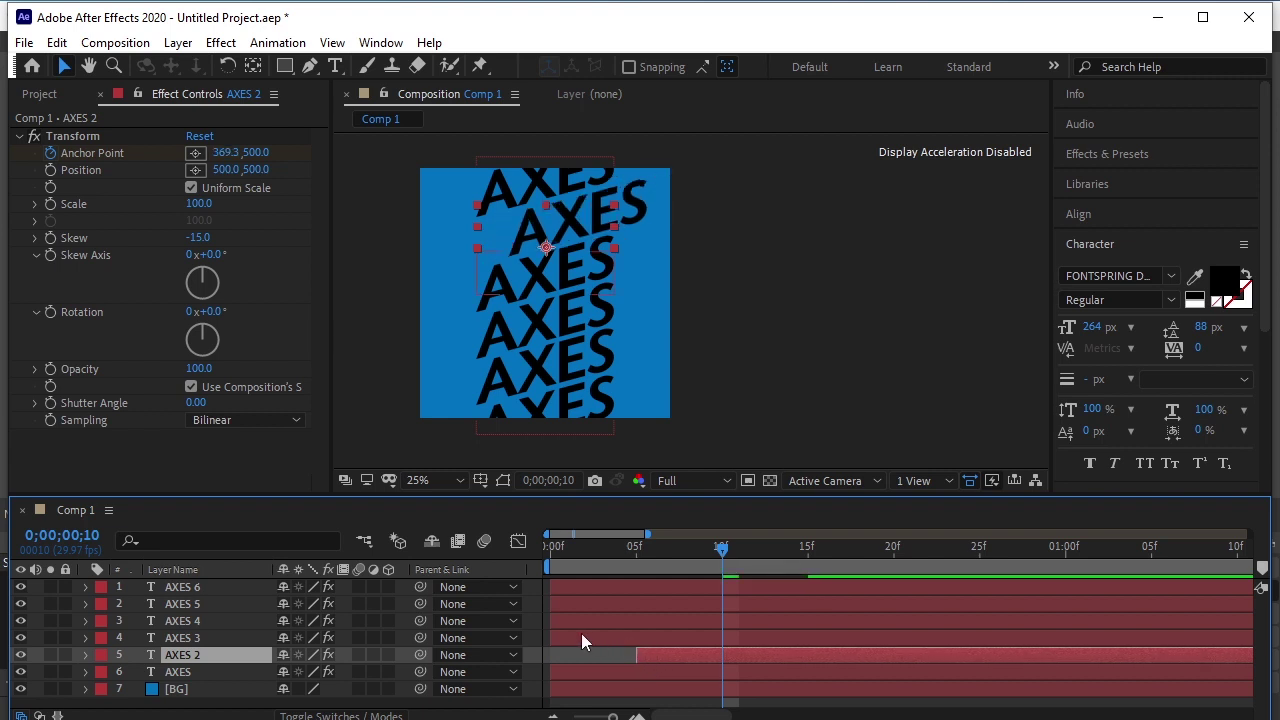
drag(582, 634, 744, 643)
drag(590, 621, 839, 617)
drag(611, 603, 918, 605)
click(622, 587)
drag(572, 586, 1042, 588)
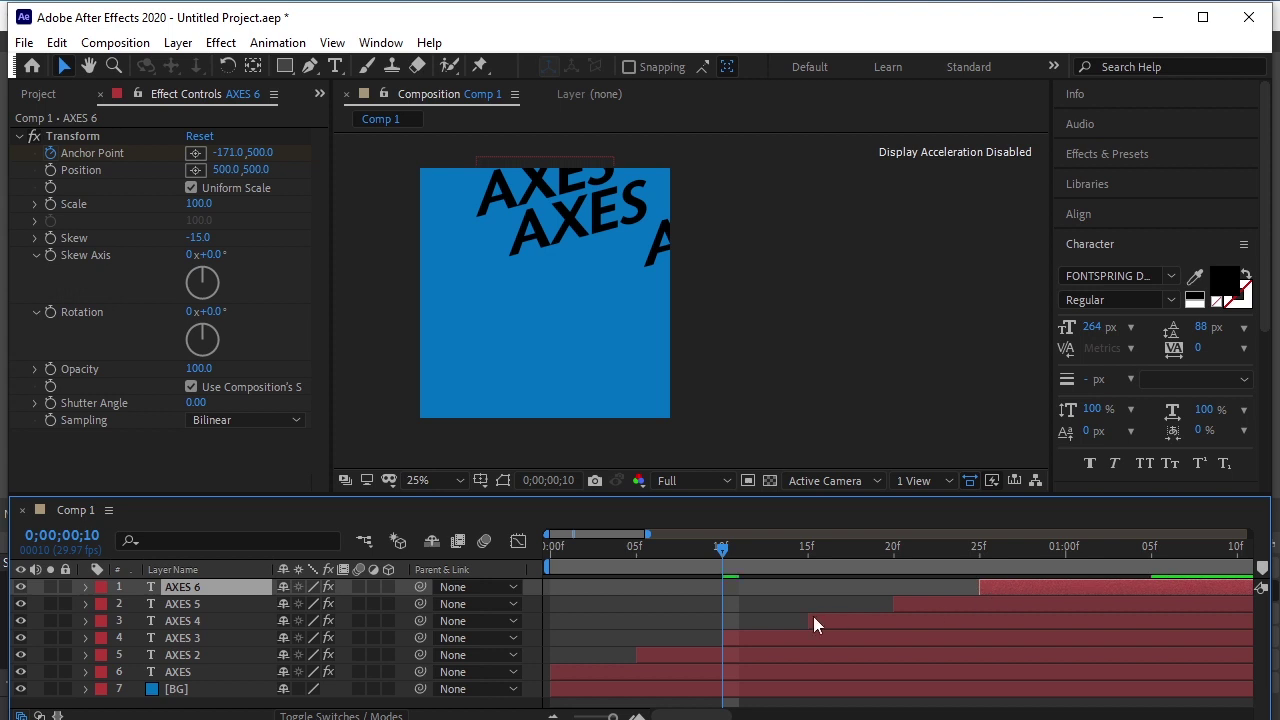
drag(724, 556, 551, 551)
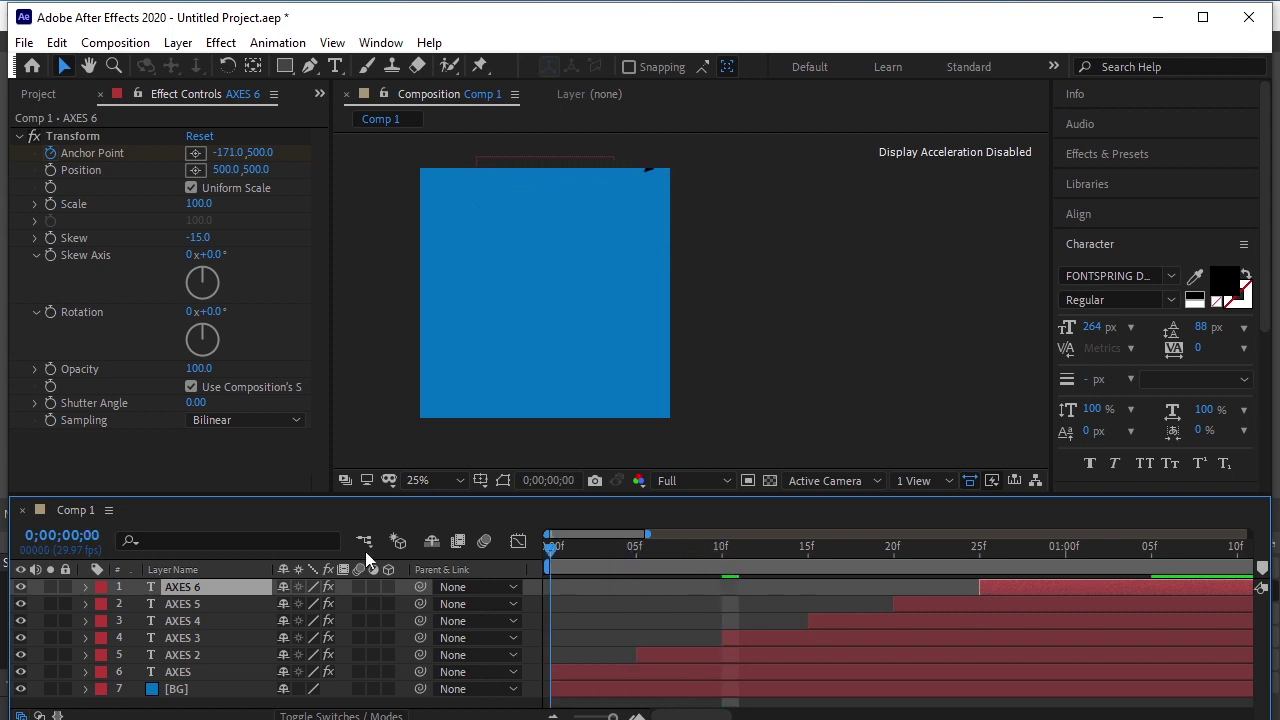
key(space)
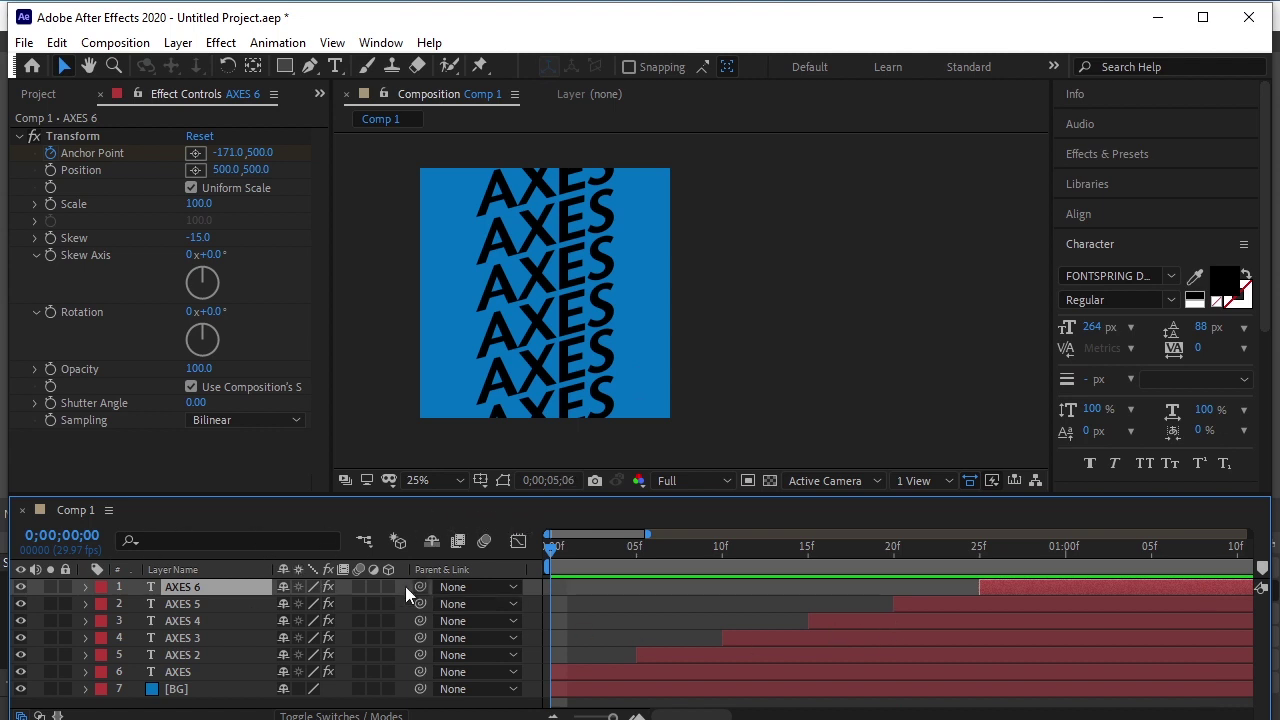
Pre-compose all six AXES text layers into a nested comp named Logo.
shift+click(217, 667)
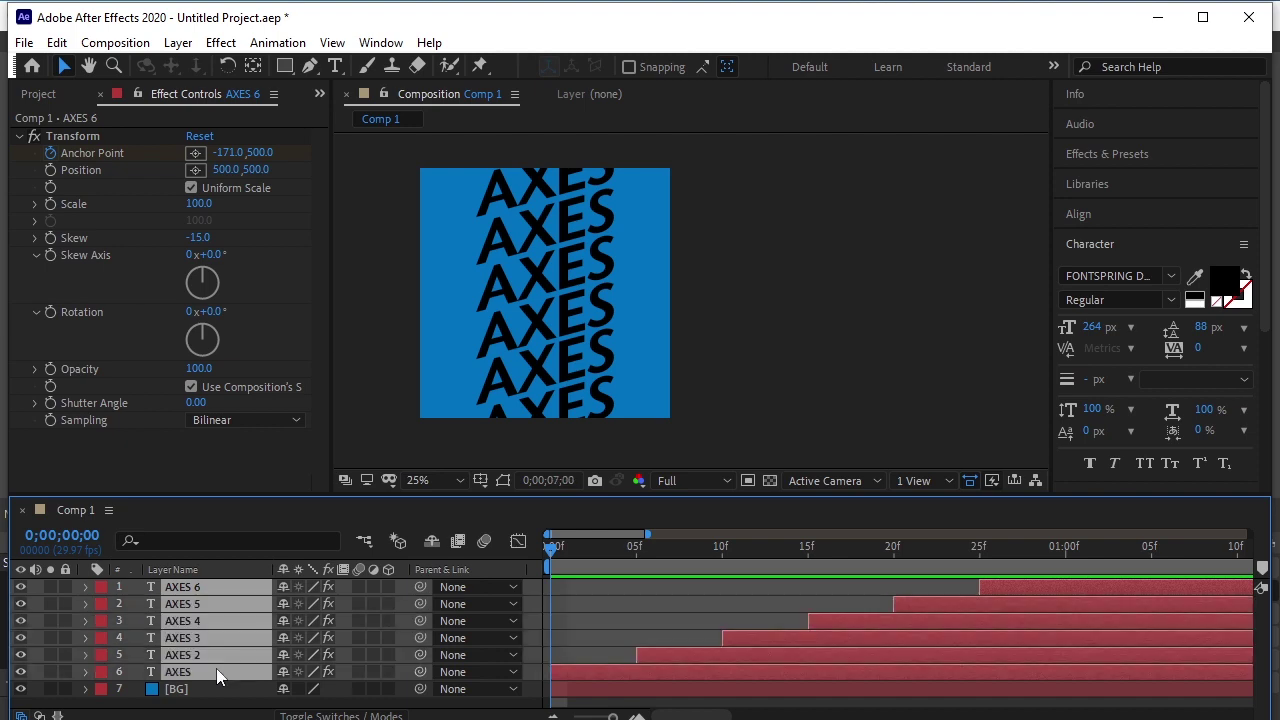
right_click(216, 668)
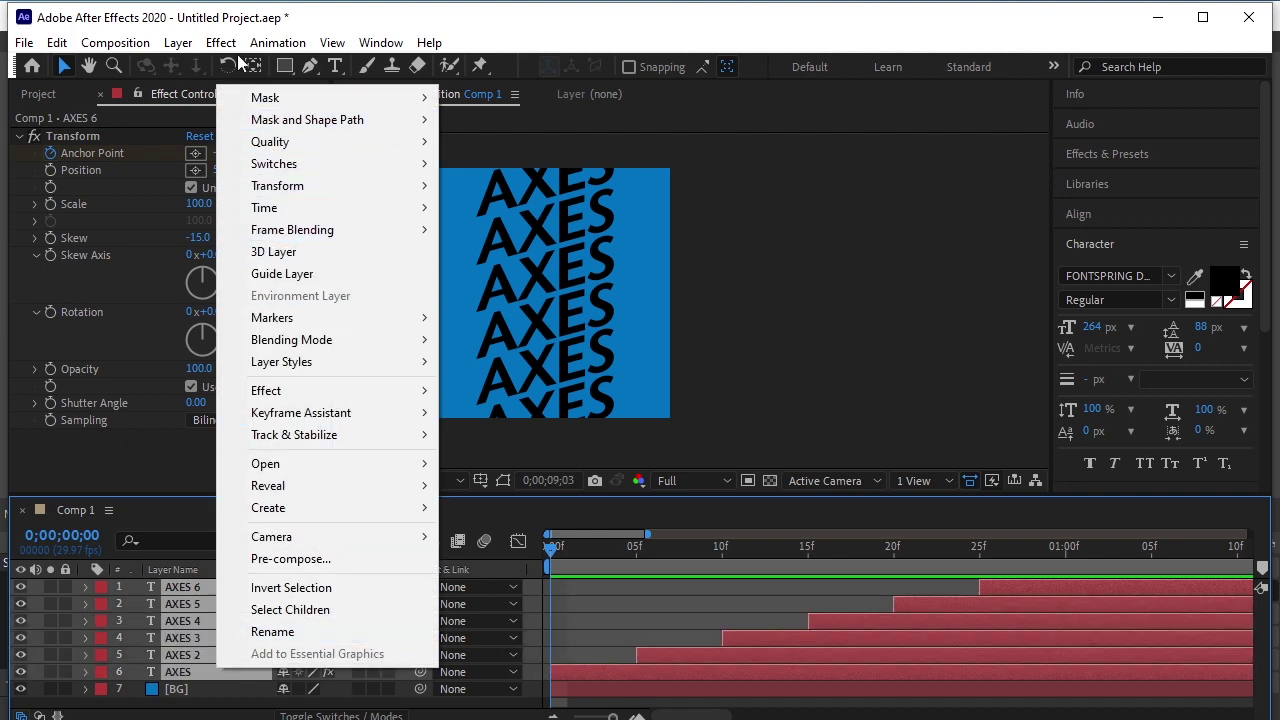
click(290, 558)
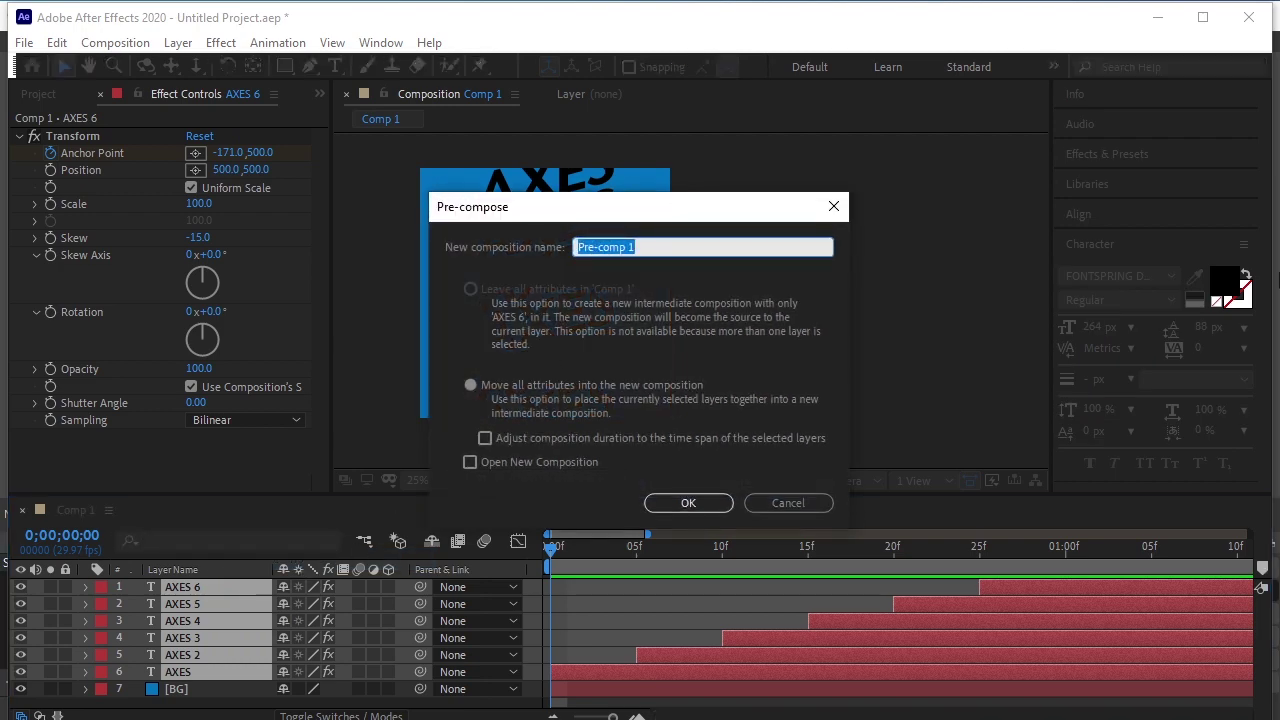
text(Logo)
key(Return)
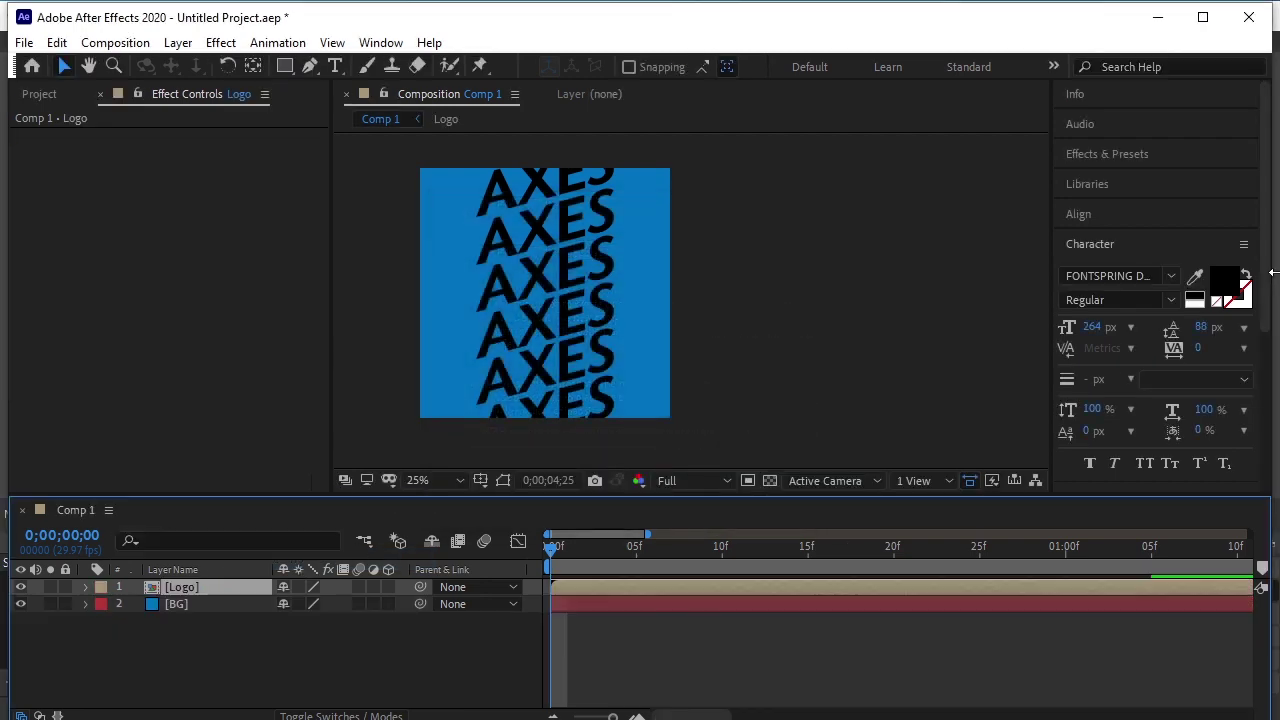
Add a 'magical connection' text layer at 72 px and centre it in the comp.
click(334, 67)
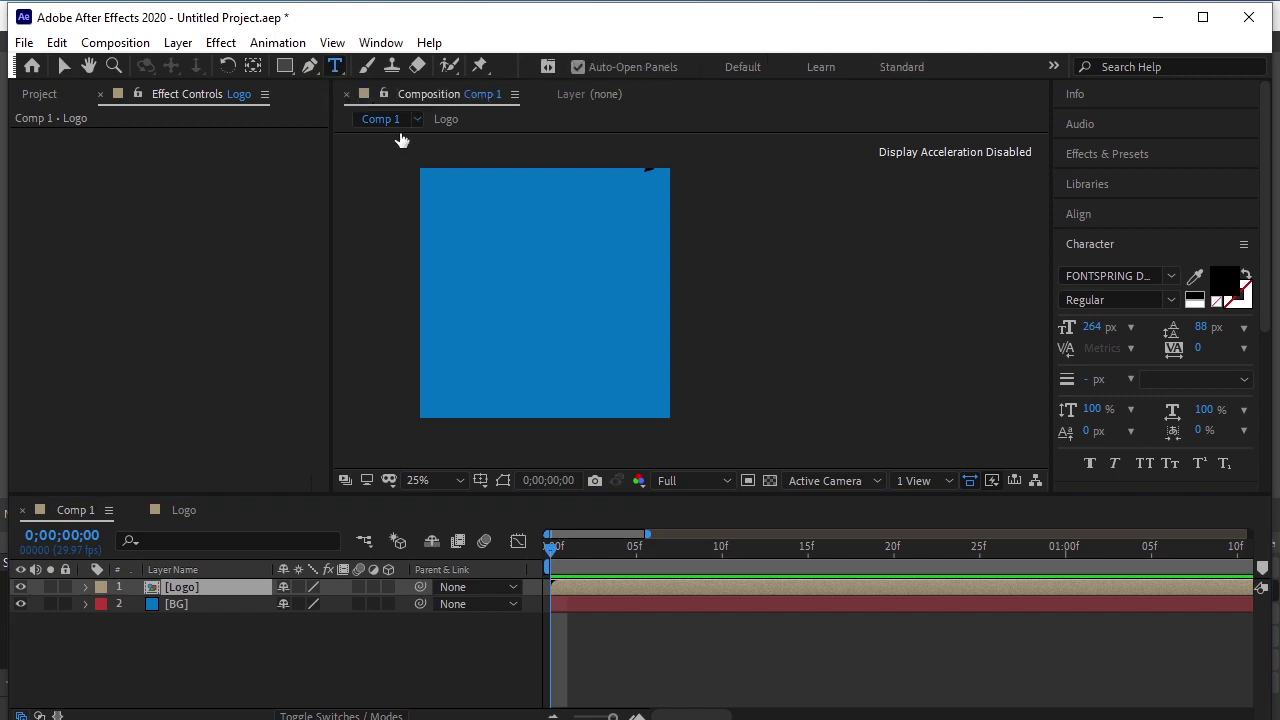
click(466, 288)
text(magical connection)
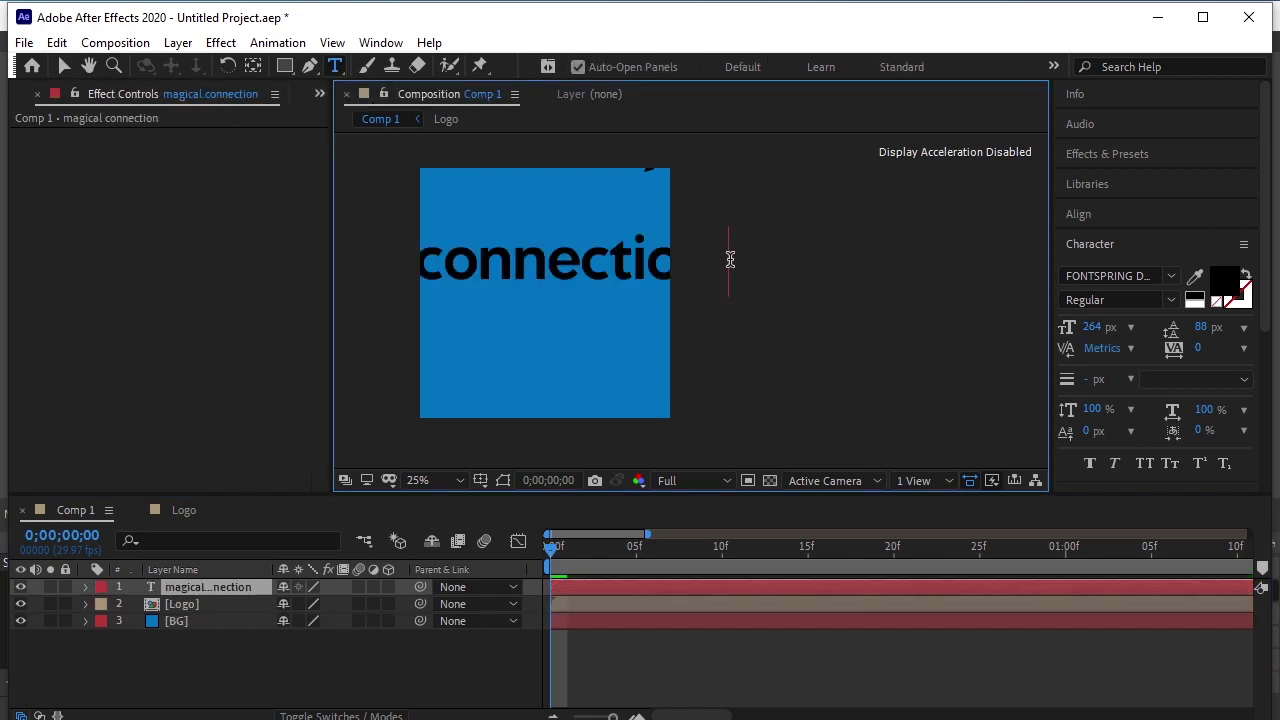
drag(730, 260, 119, 206)
click(1090, 327)
click(1131, 328)
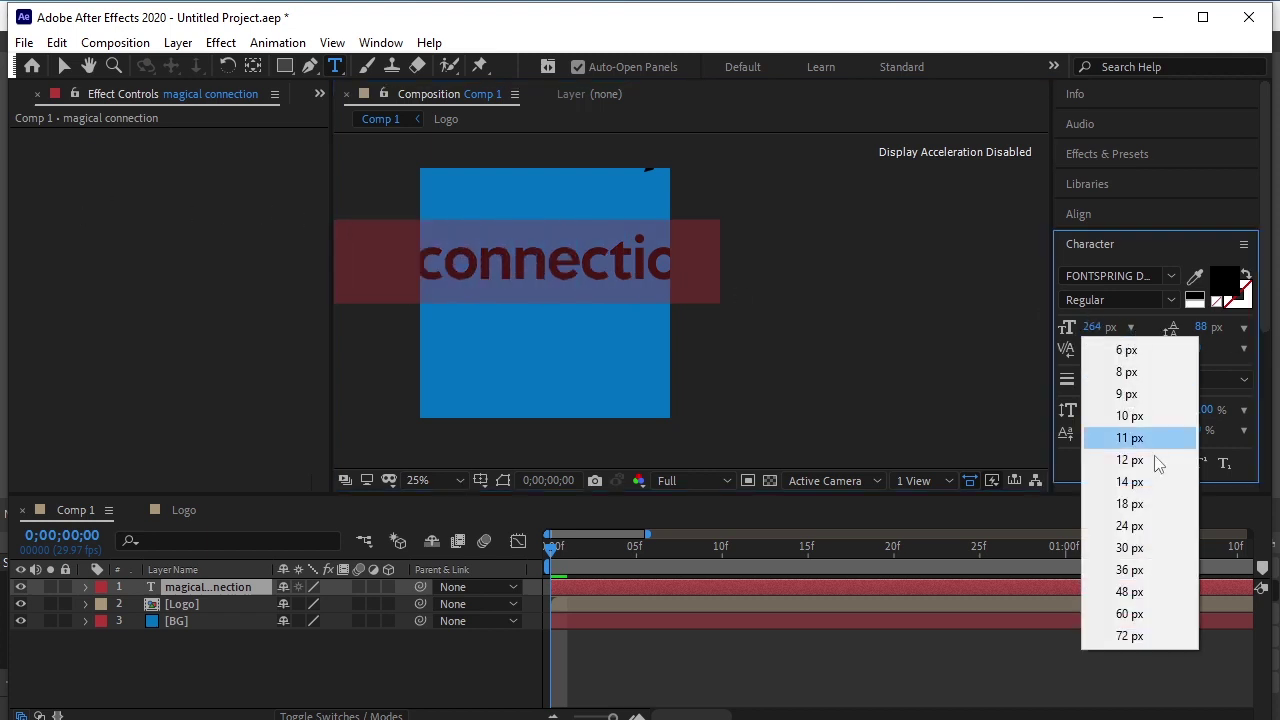
click(1163, 637)
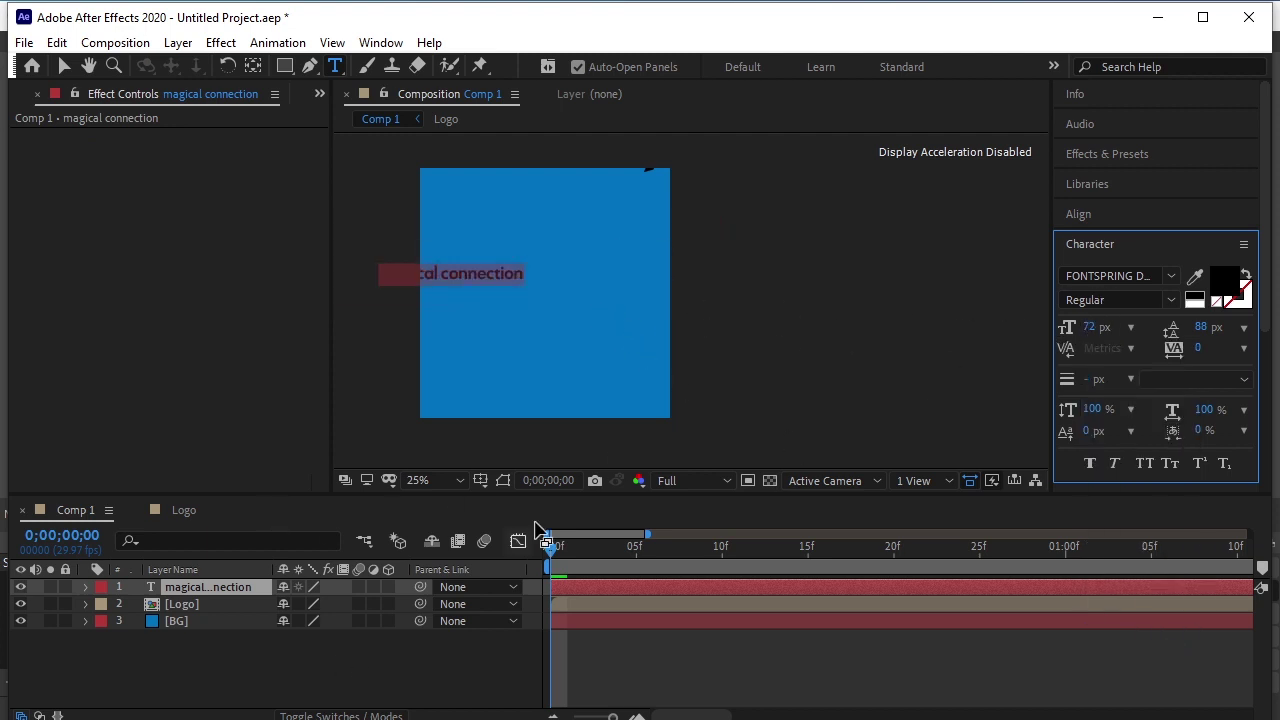
click(1112, 220)
click(1106, 264)
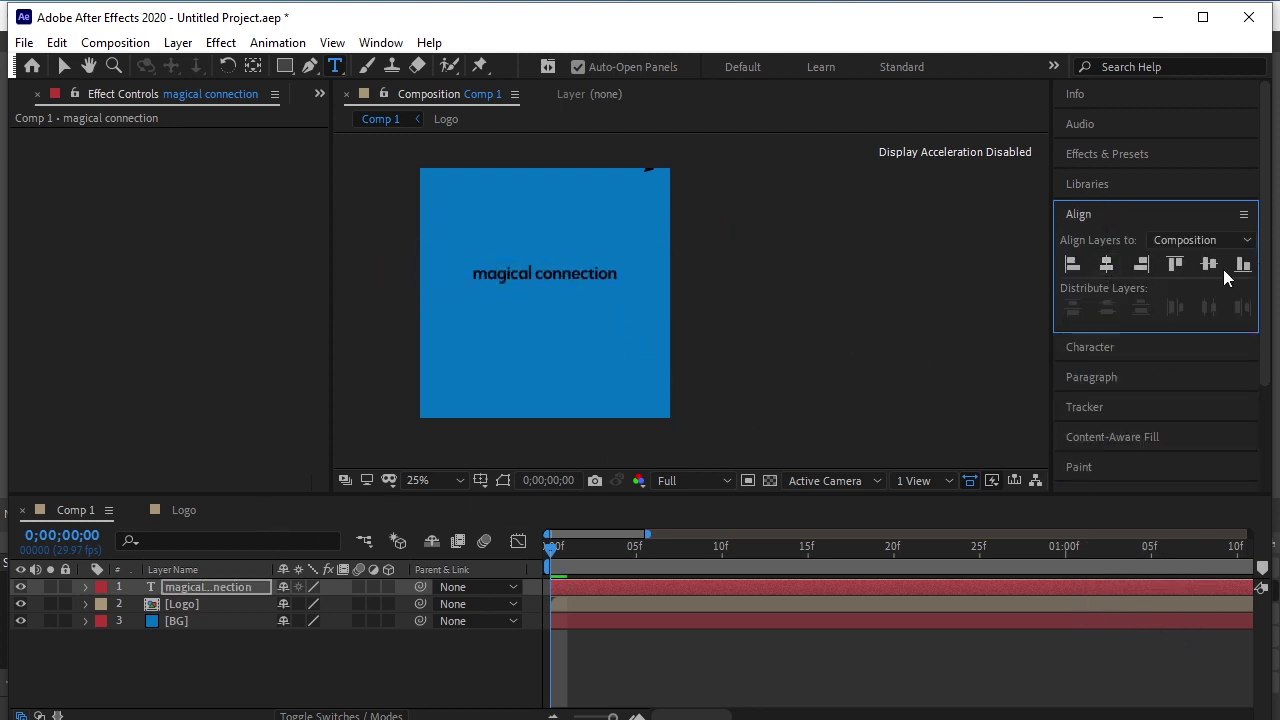
click(1206, 268)
Make the slogan text white, enlarge it to 100 px, and re-centre it.
click(1115, 344)
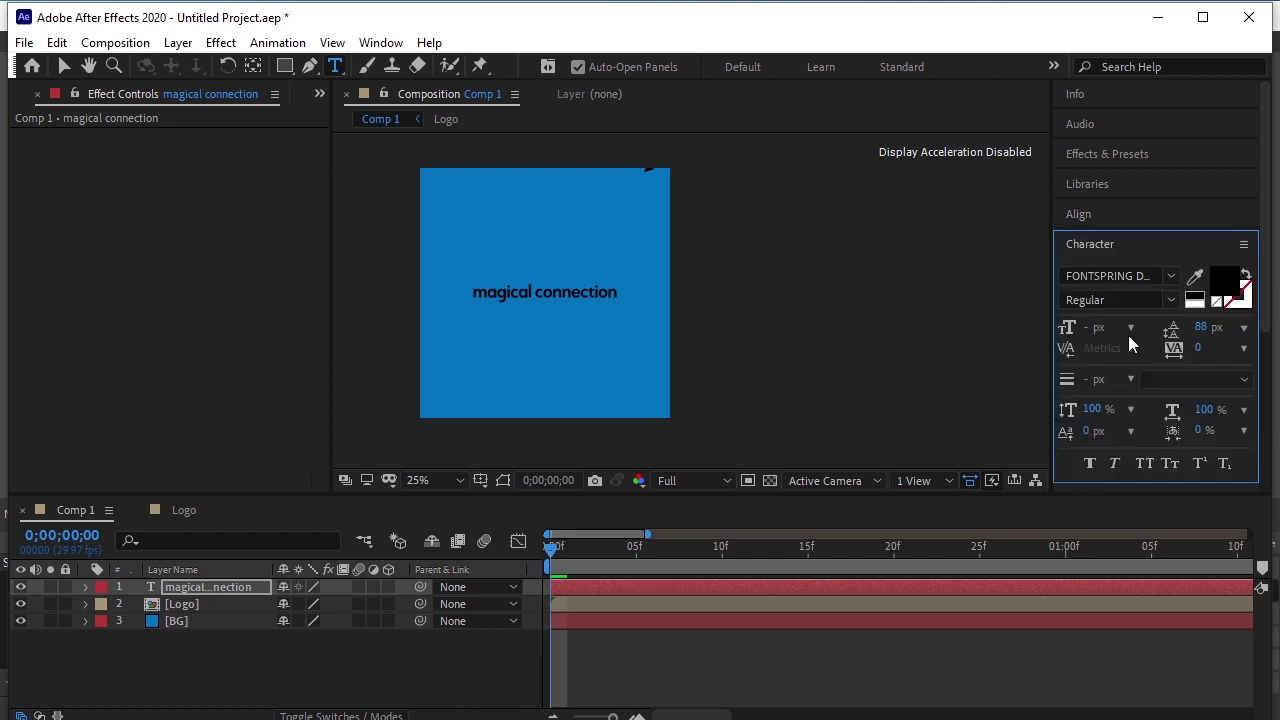
drag(622, 290, 403, 268)
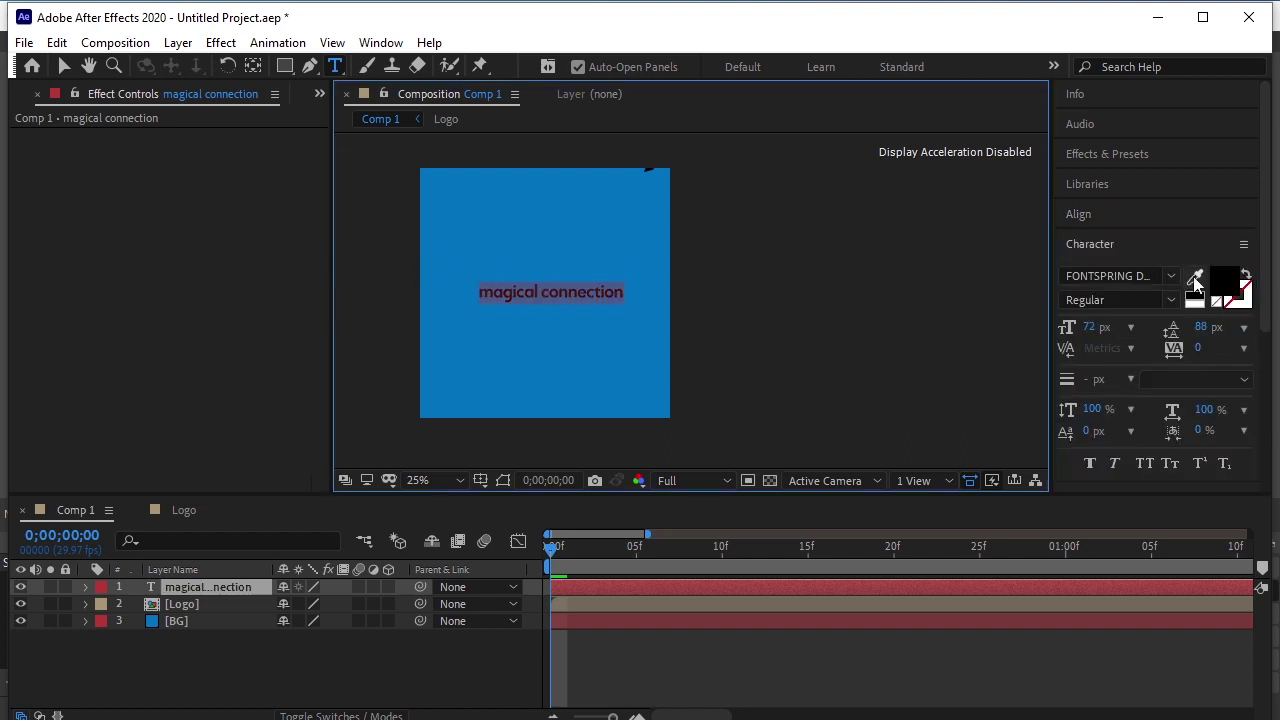
drag(1090, 327, 1120, 327)
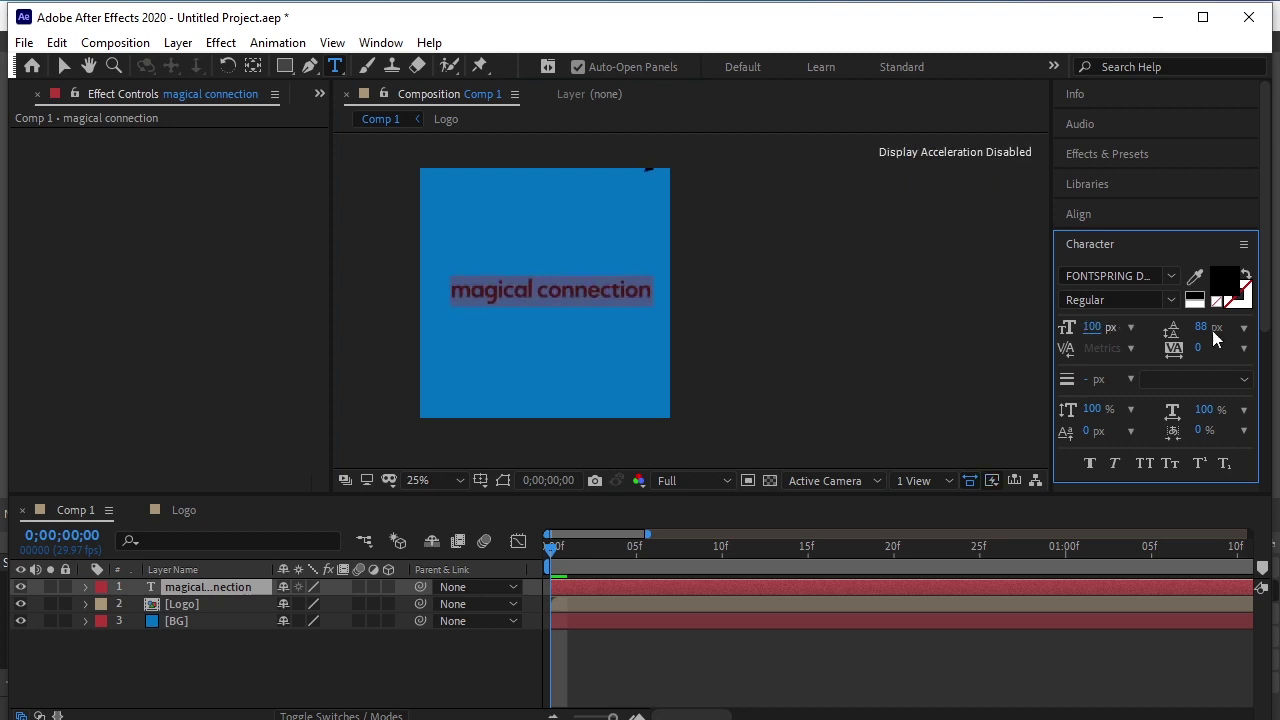
click(1228, 280)
drag(830, 350, 600, 246)
click(1130, 295)
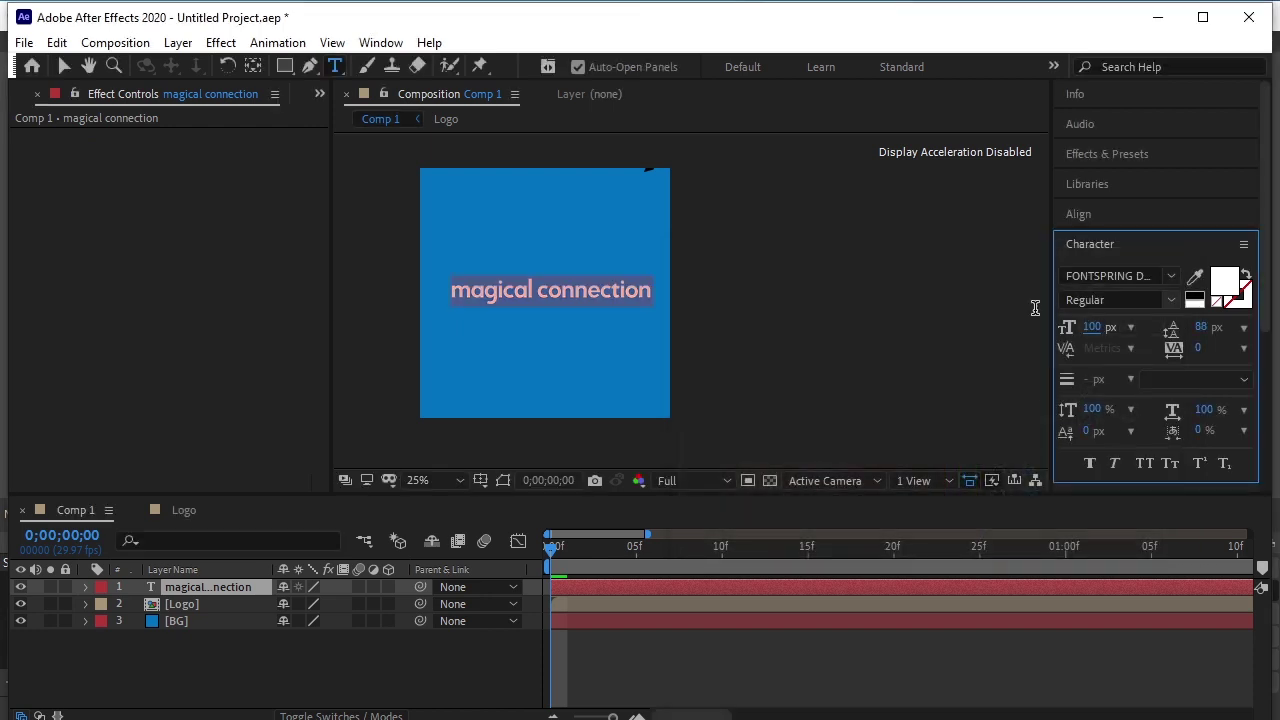
drag(1093, 333, 1120, 333)
click(1082, 218)
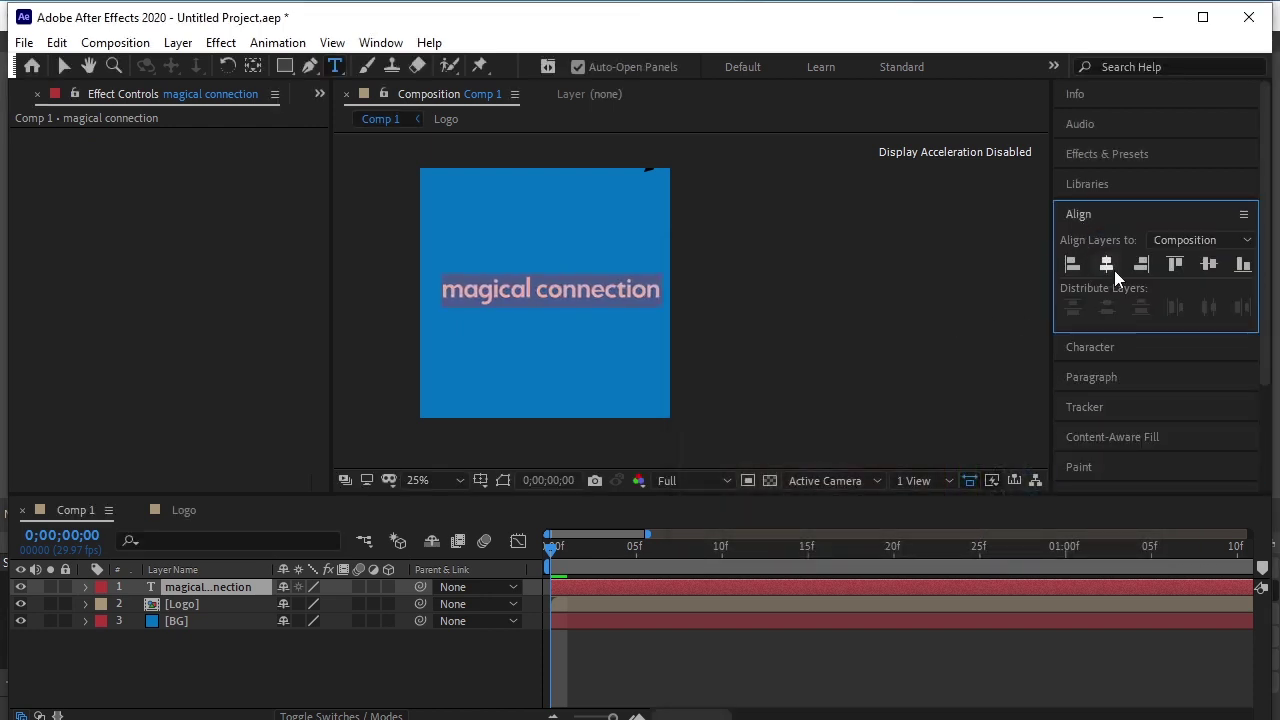
click(1108, 265)
click(1208, 264)
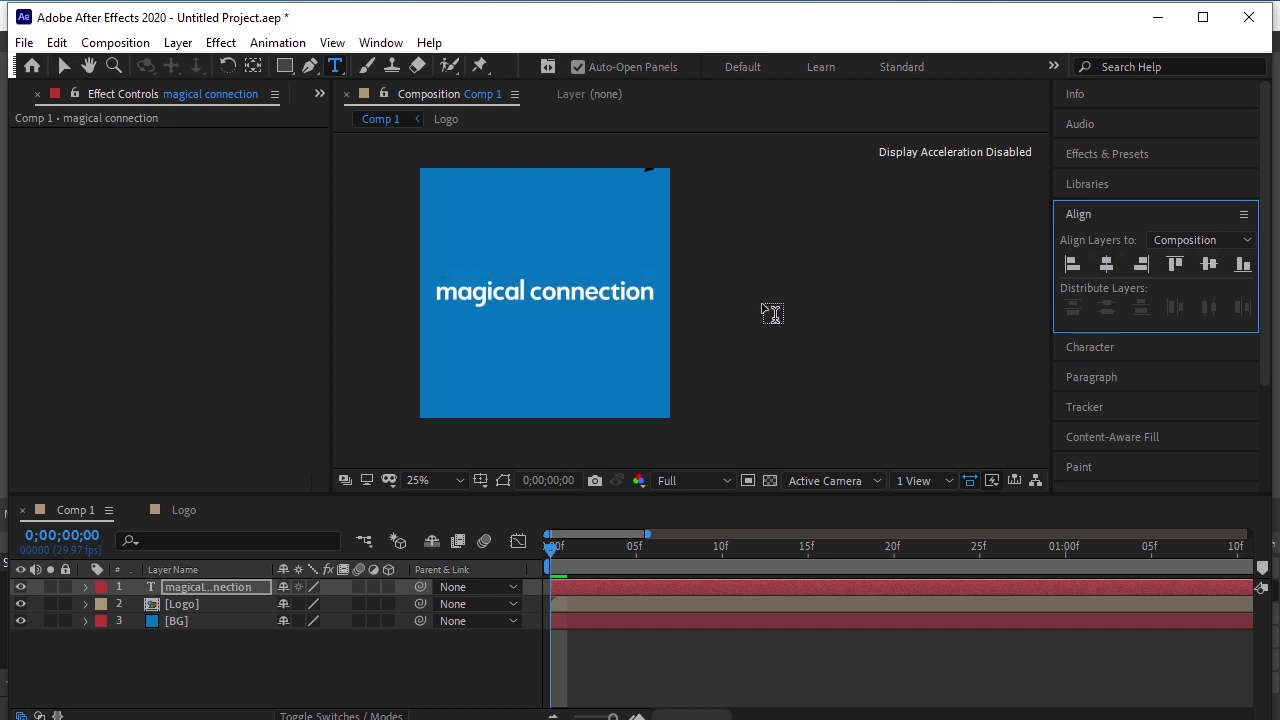
Pre-compose the 'magical connection' text layer under the name slogan.
click(196, 588)
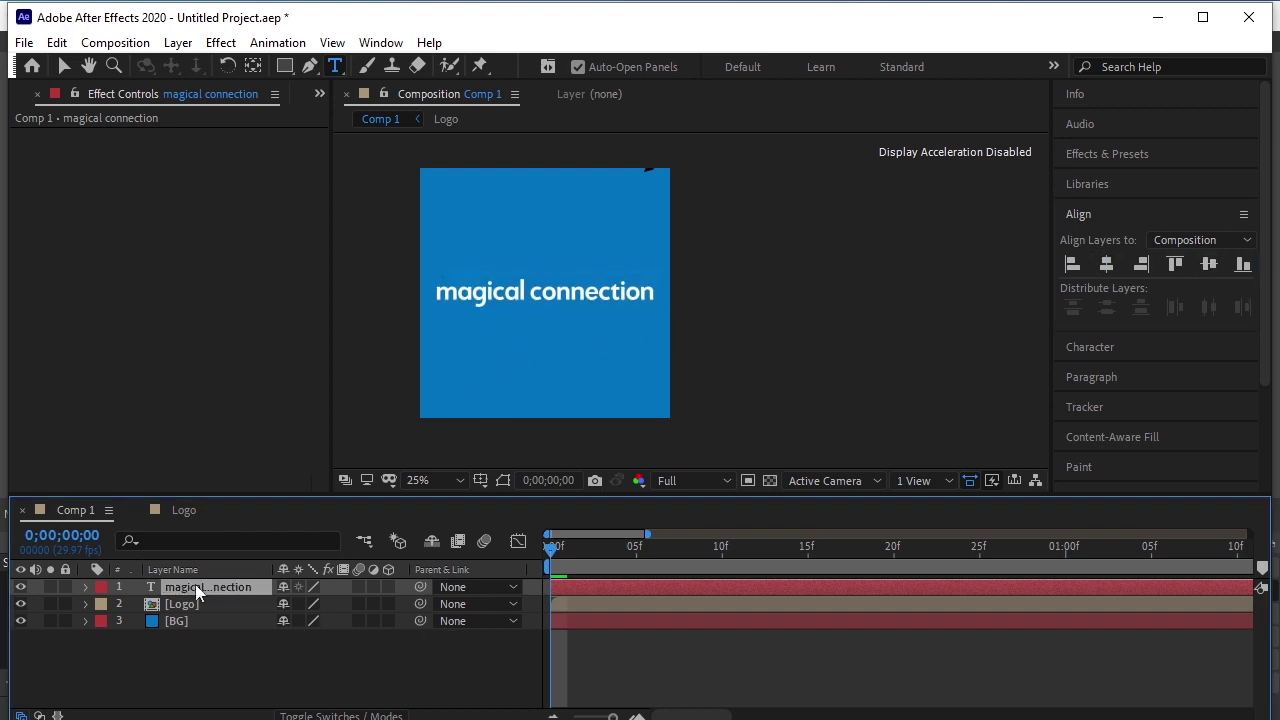
right_click(196, 588)
click(251, 482)
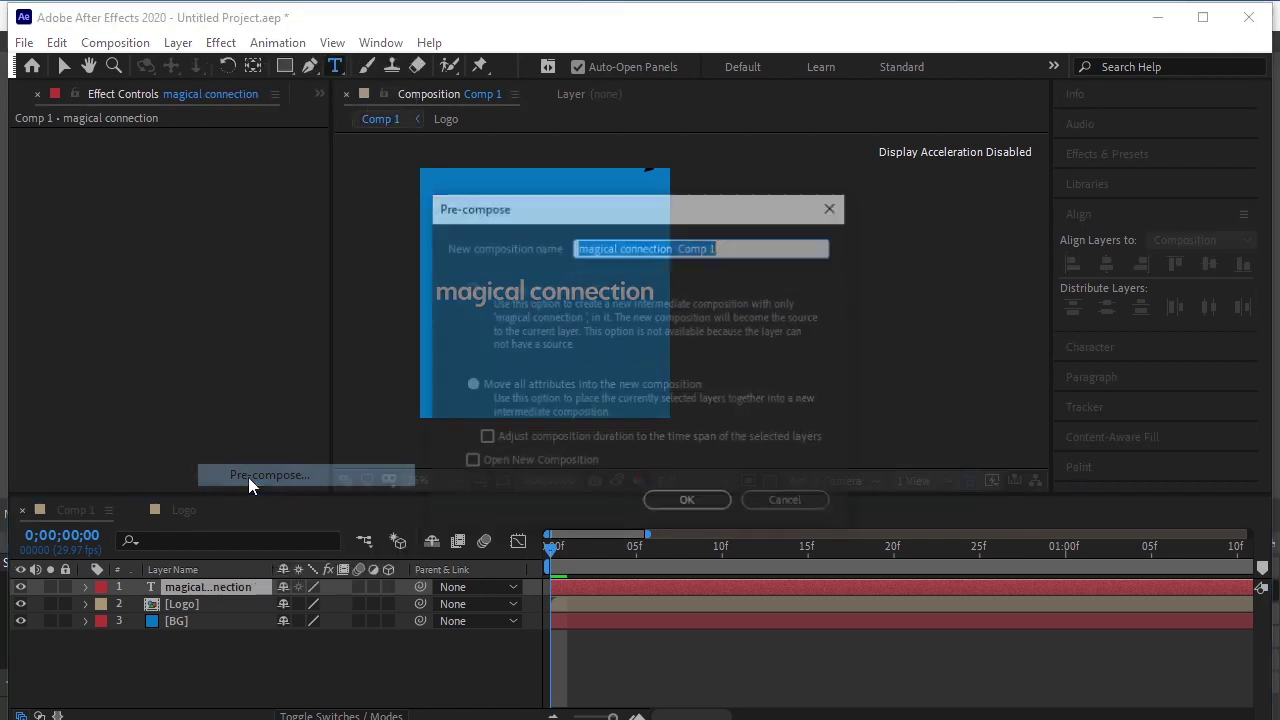
key(BackSpace)
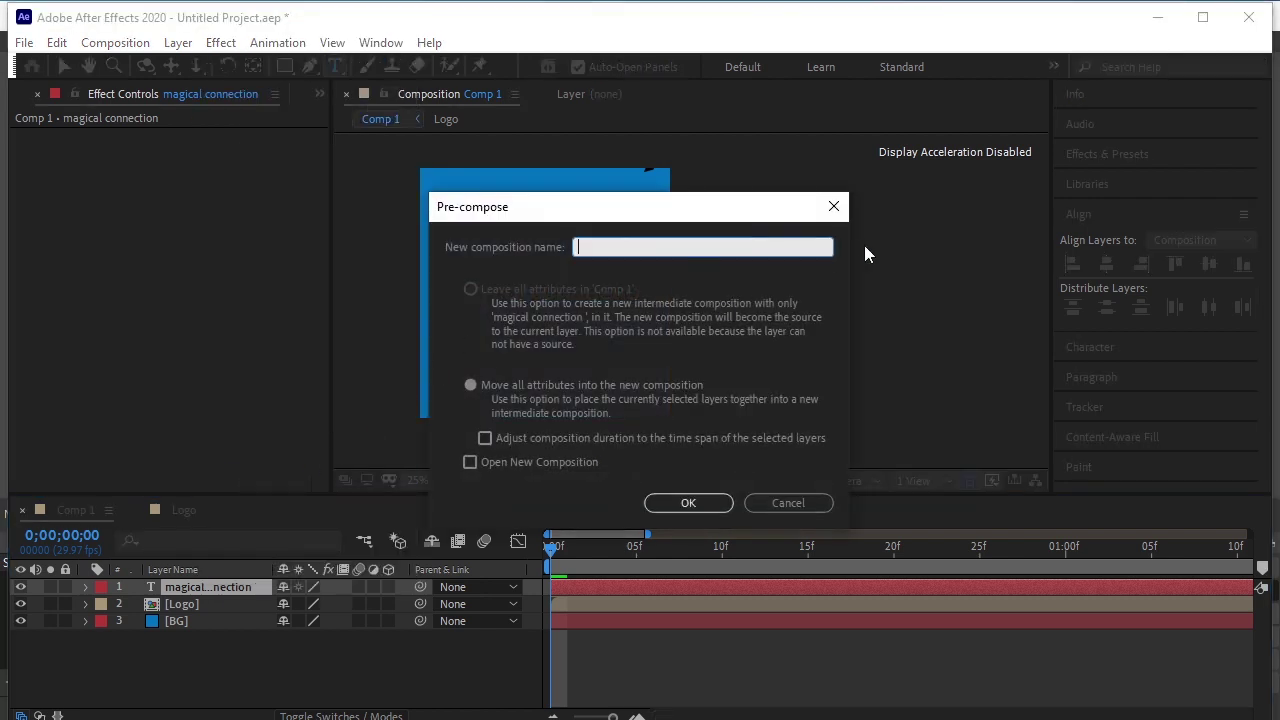
text(slogan)
key(Return)
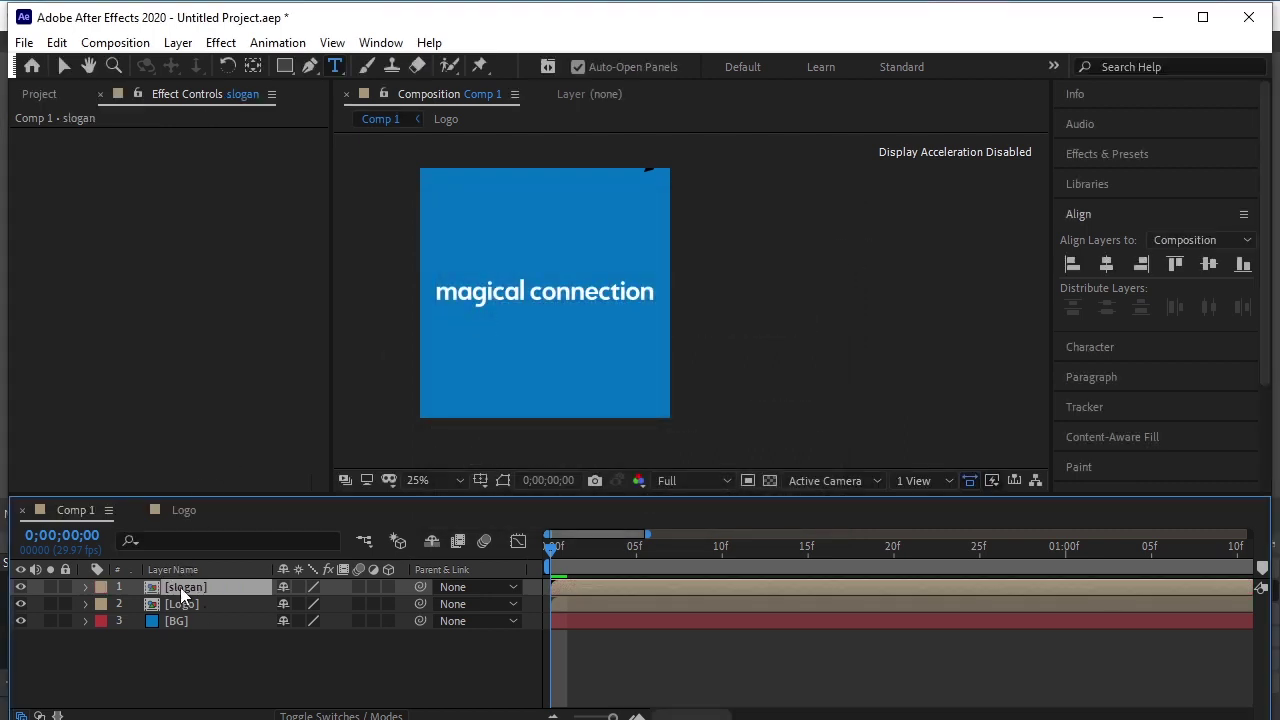
Apply Motion Tile to the slogan layer, leaving its default settings, and deselect it.
drag(1134, 218, 185, 587)
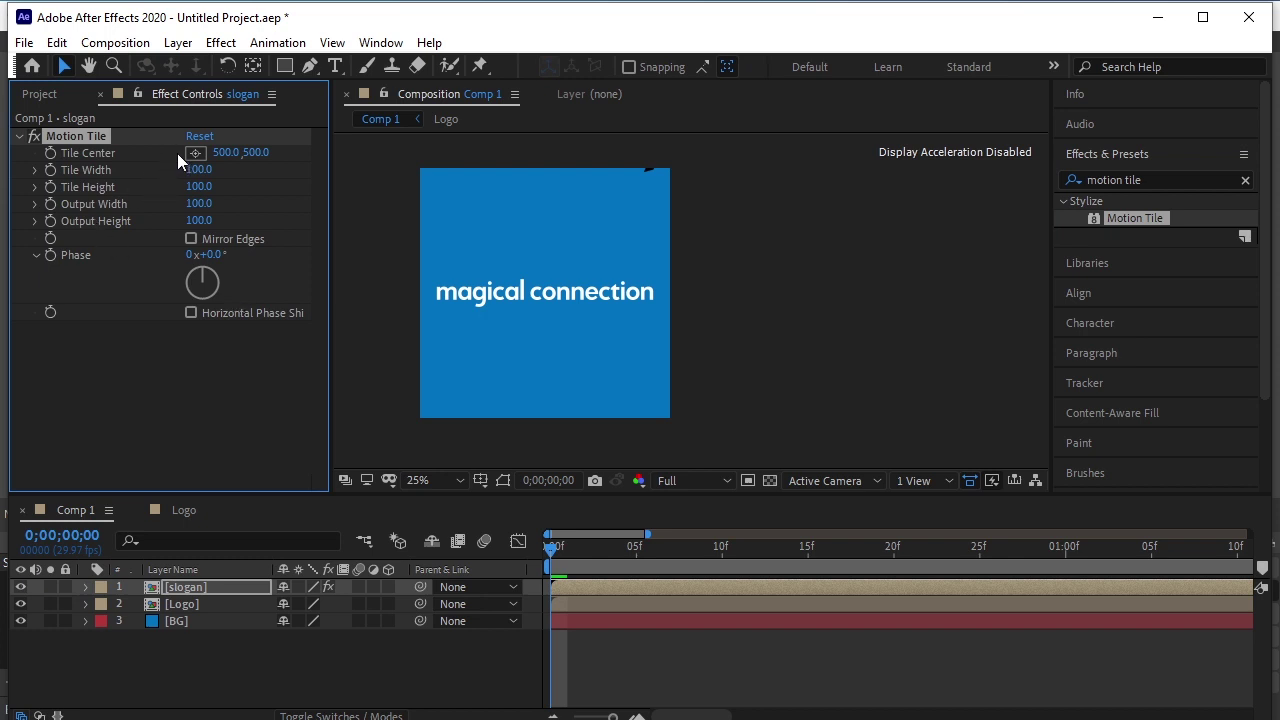
click(239, 652)
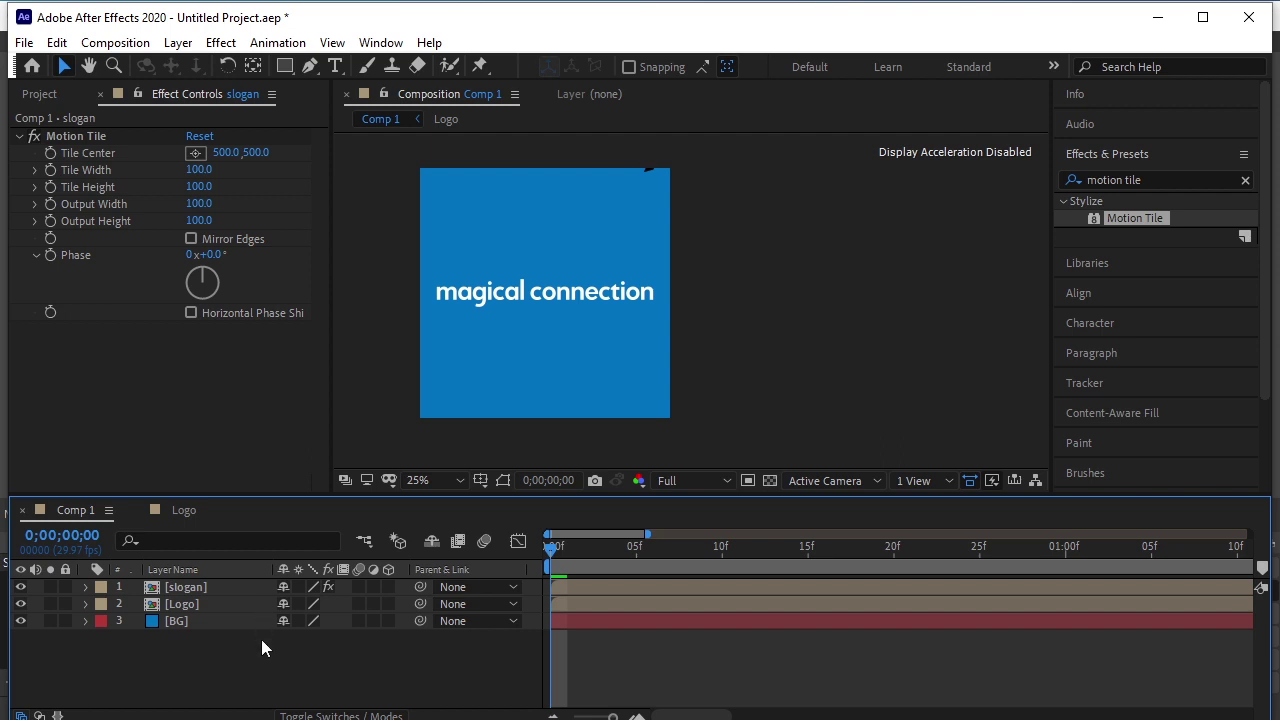
In the slogan pre-comp, crop the comp to a region of interest drawn tightly around 'magical connection'.
double_click(193, 586)
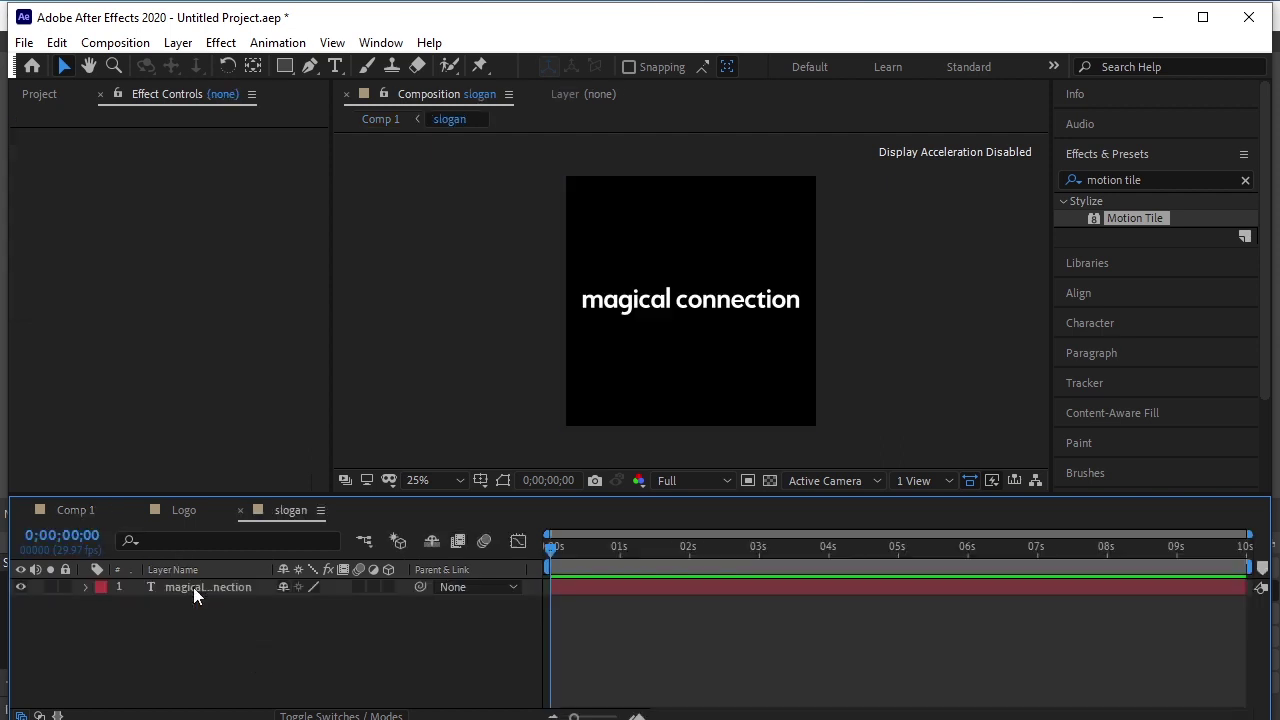
click(747, 481)
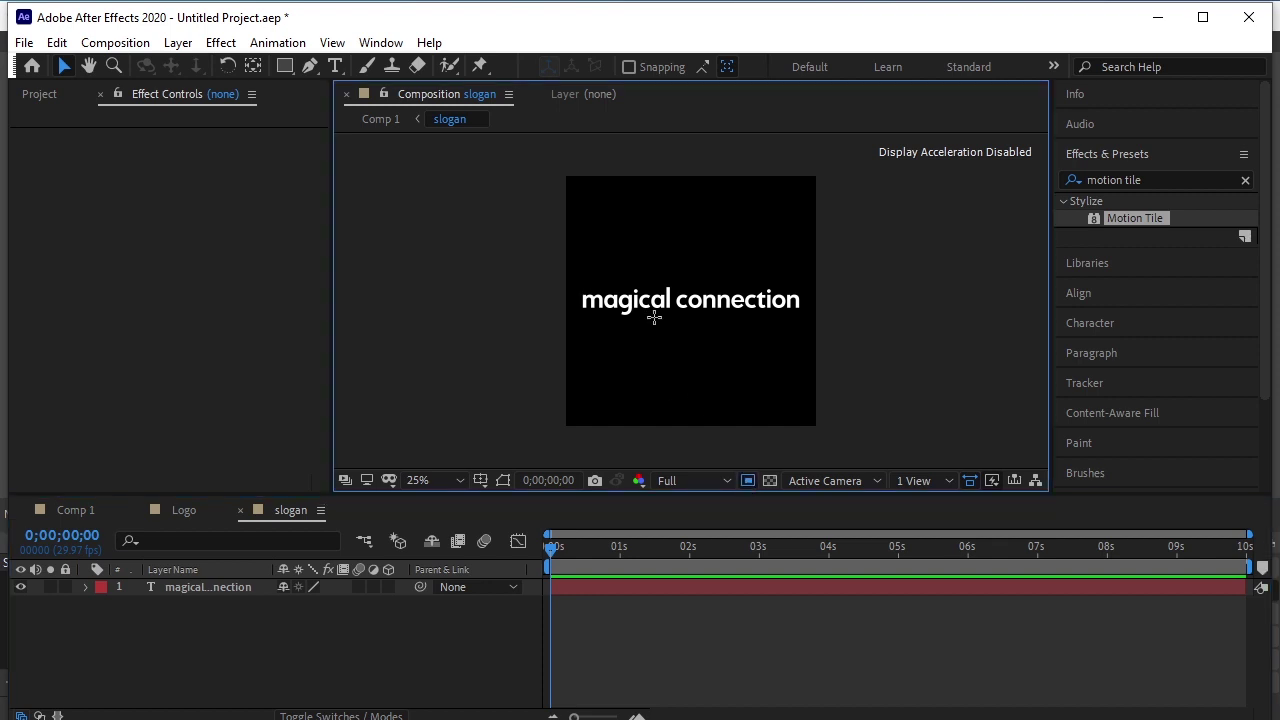
scroll(694, 314, up, 1)
scroll(652, 302, up, 1)
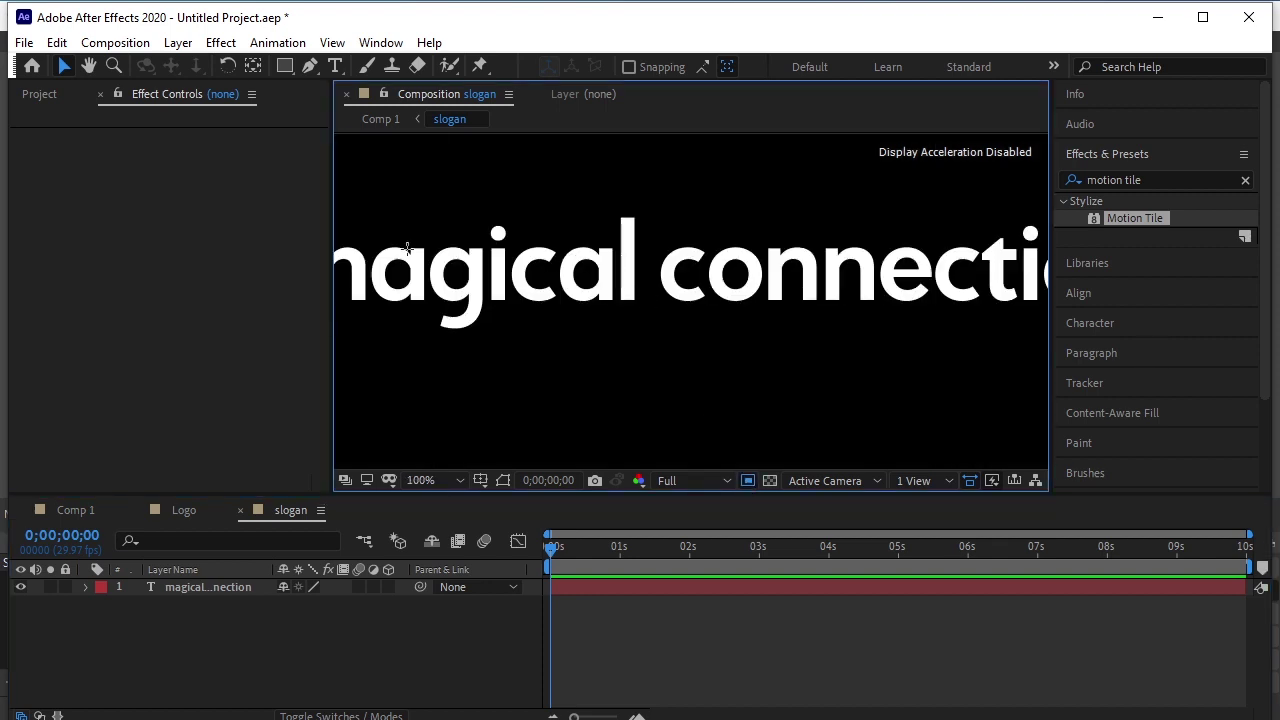
scroll(405, 247, down, 1)
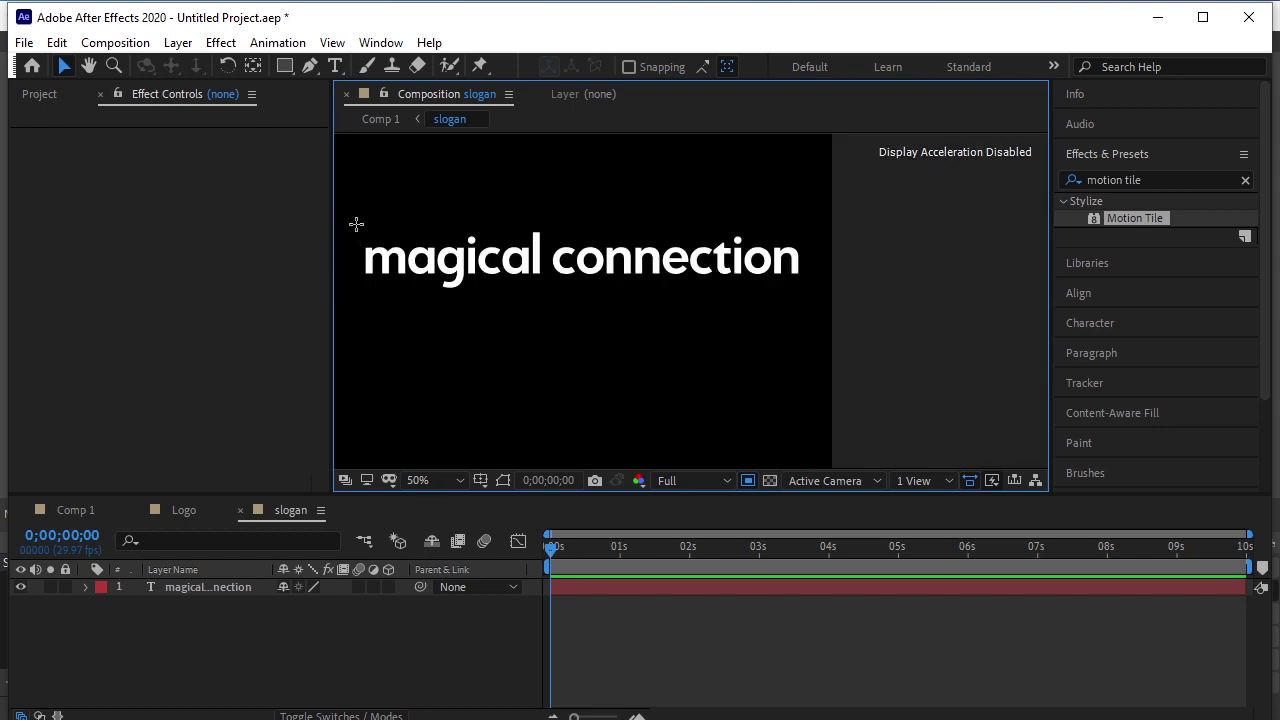
drag(356, 224, 810, 296)
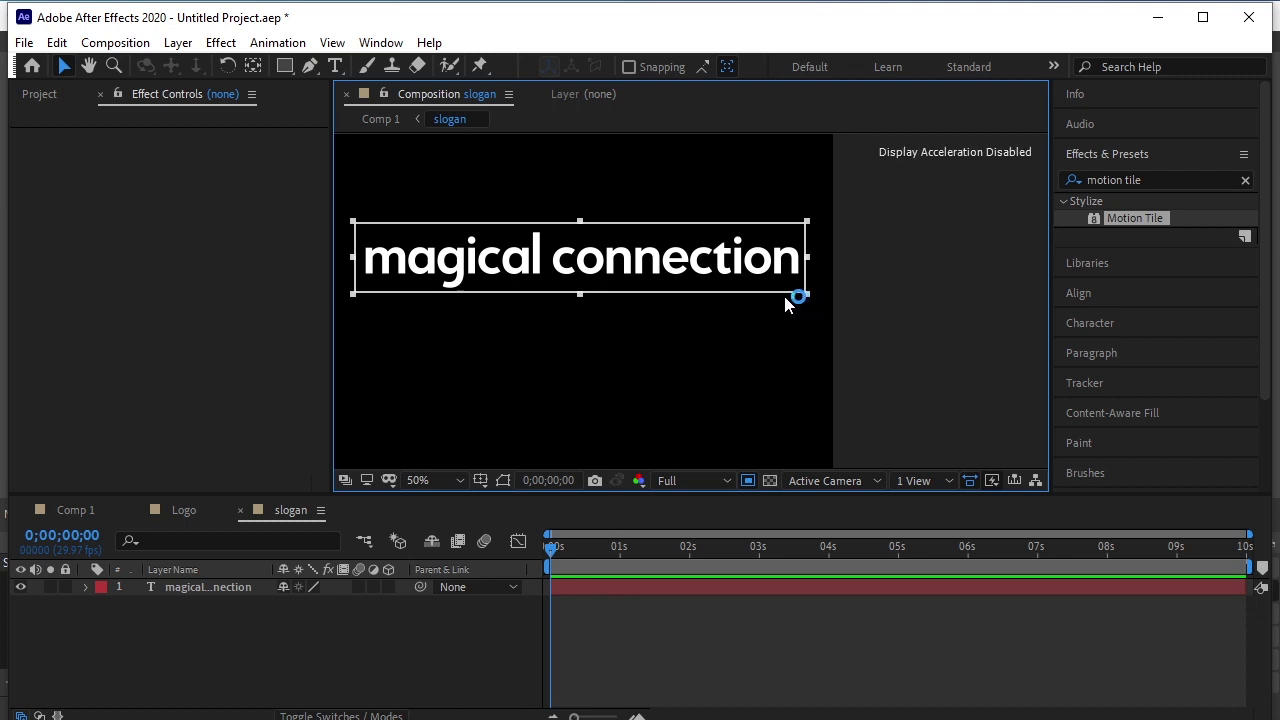
click(115, 45)
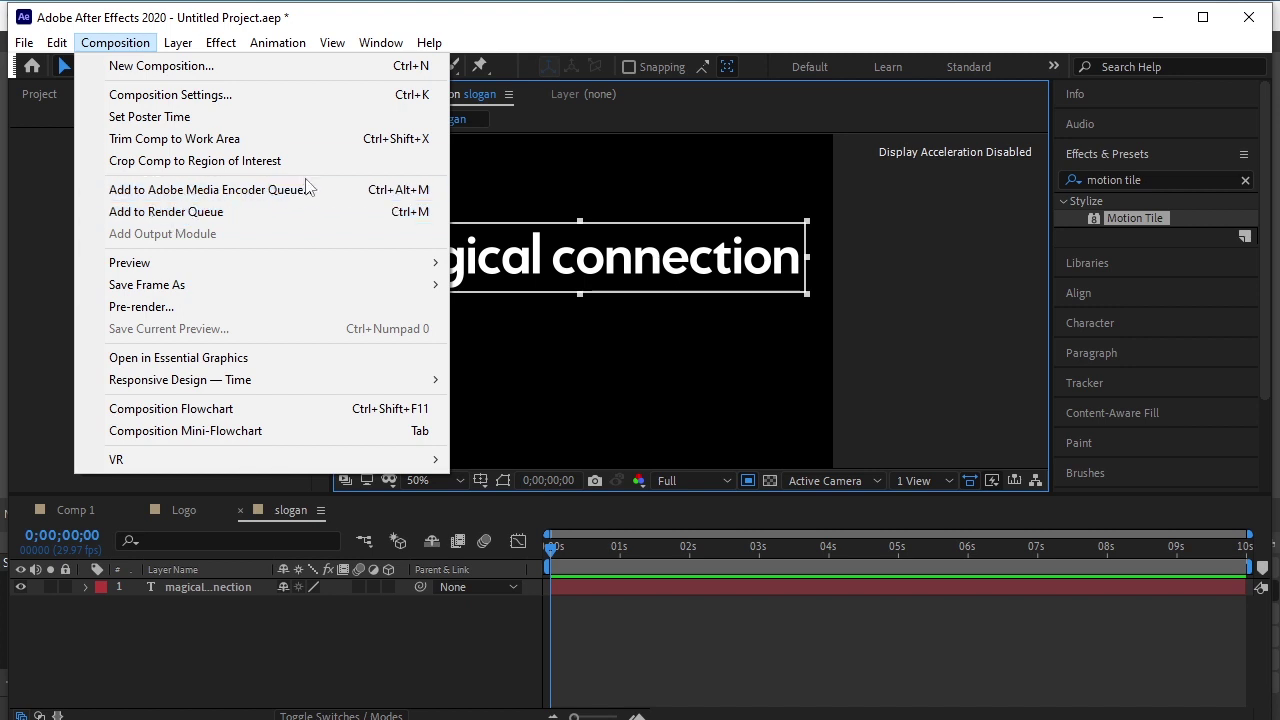
click(369, 162)
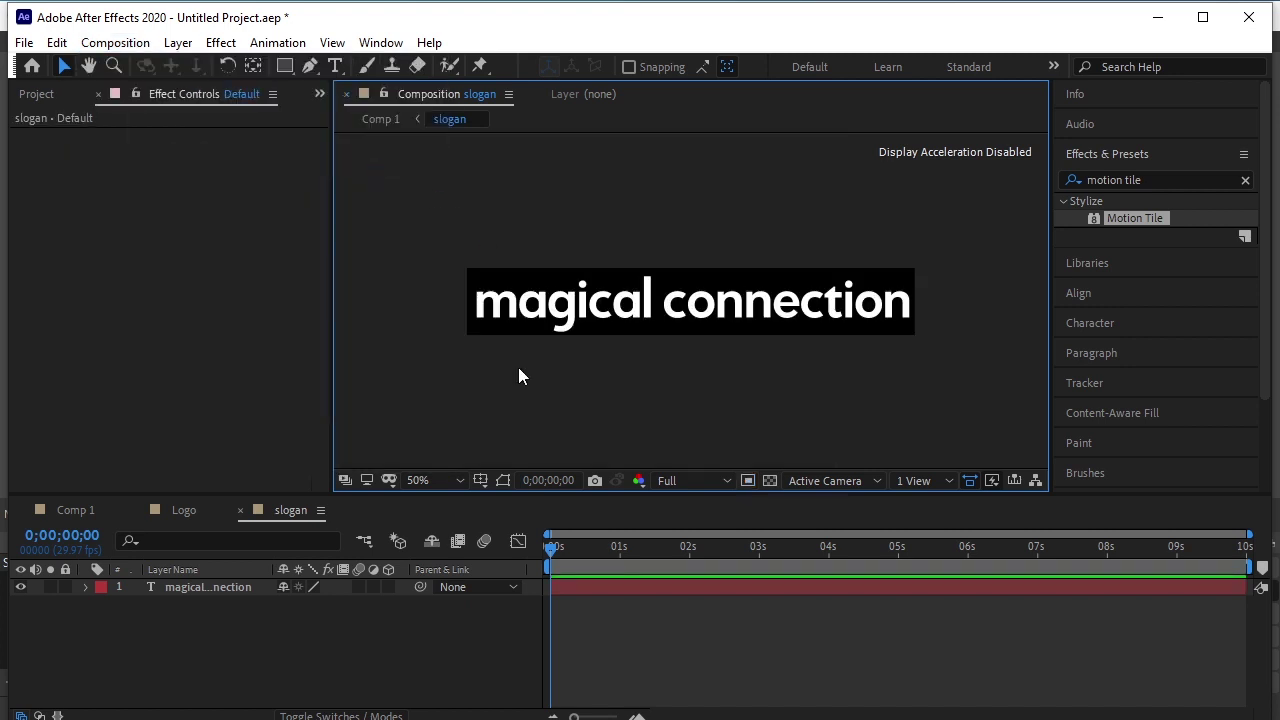
Back in Comp 1, centre the slogan layer vertically with the Align panel.
click(88, 509)
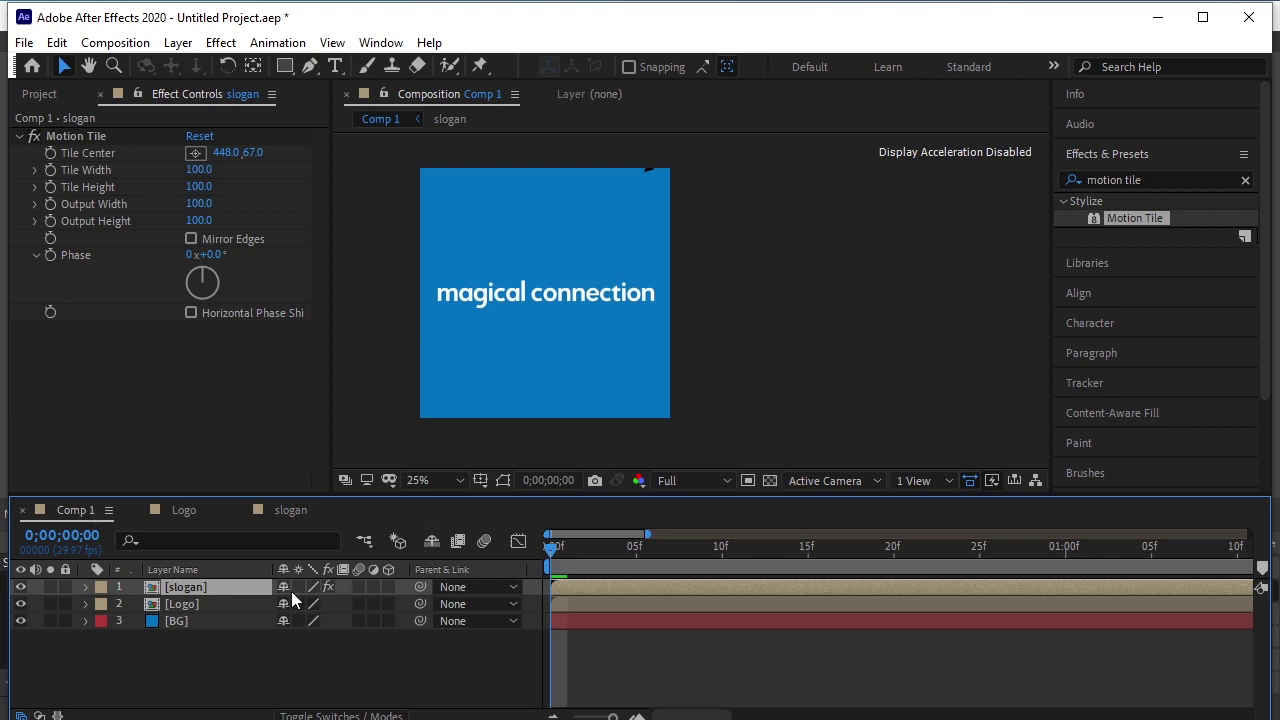
click(1076, 293)
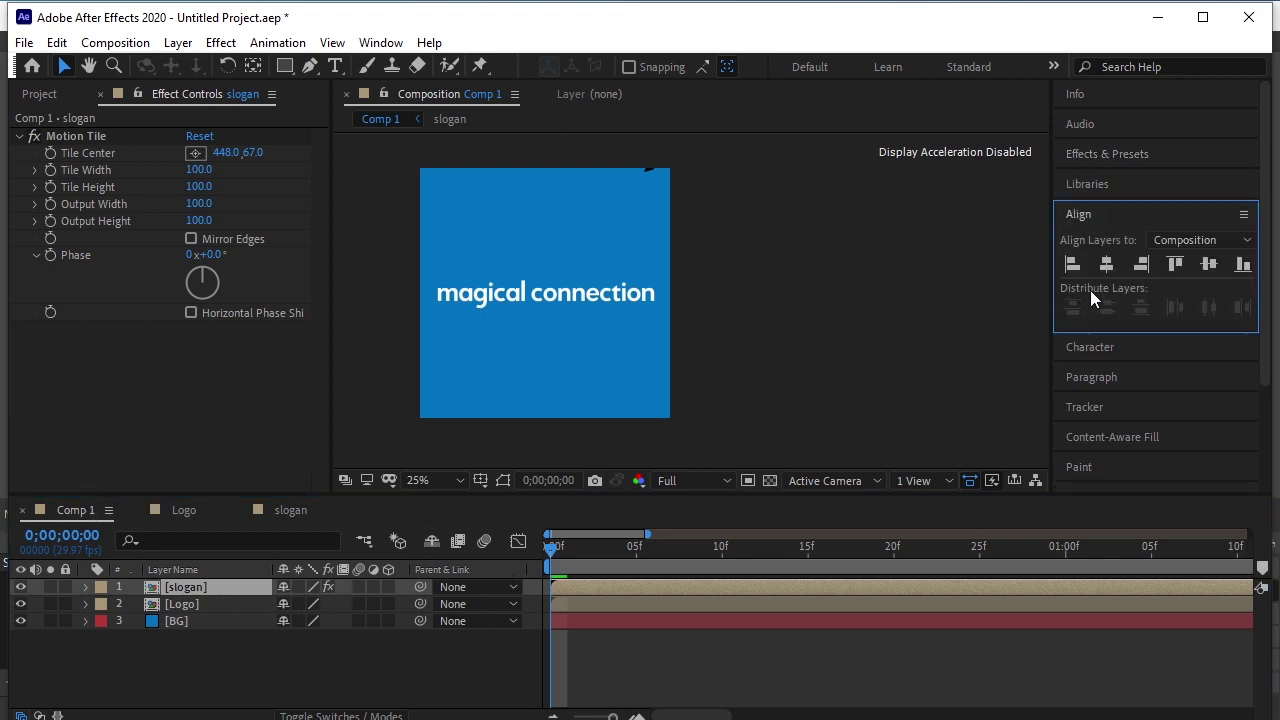
click(1209, 263)
Set the slogan's Motion Tile Output Height to 250, then raise it to 420.
click(287, 666)
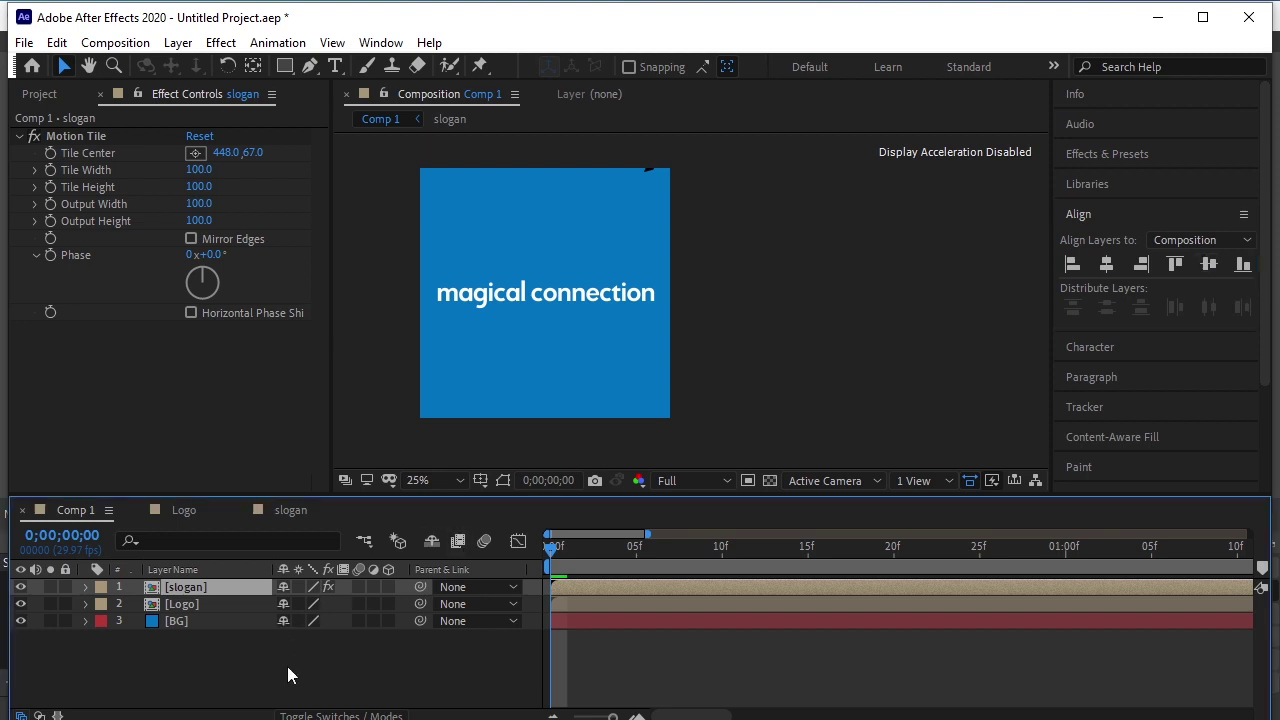
click(217, 587)
click(195, 231)
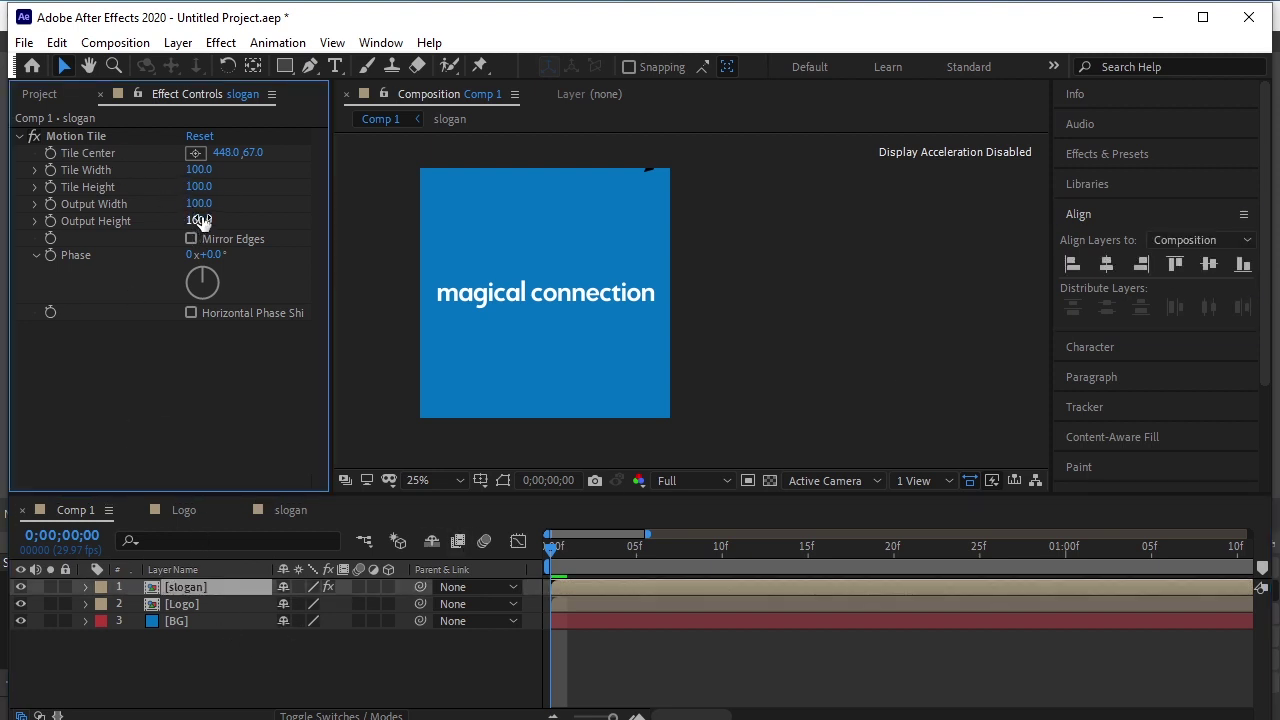
click(203, 220)
text(250)
key(Return)
drag(213, 220, 228, 220)
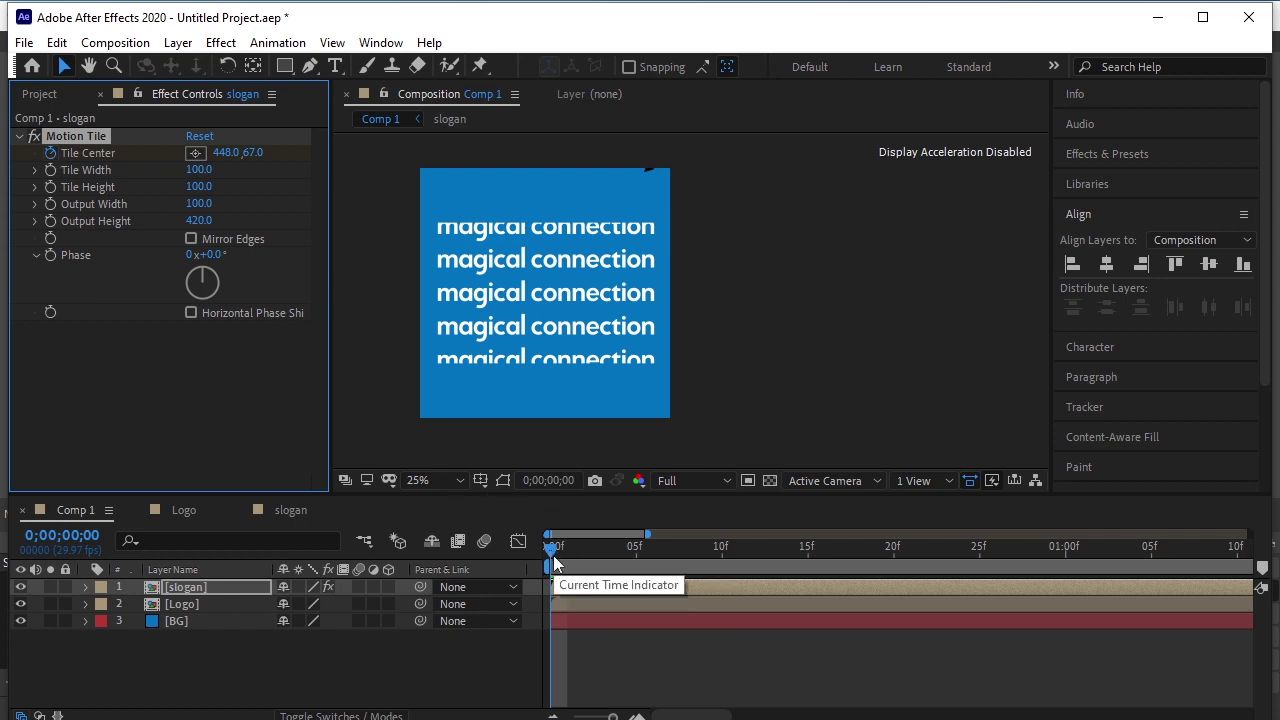
At the last frame, drag Tile Center Y to about -701 so the tiled rows drift upward.
drag(554, 560, 1260, 563)
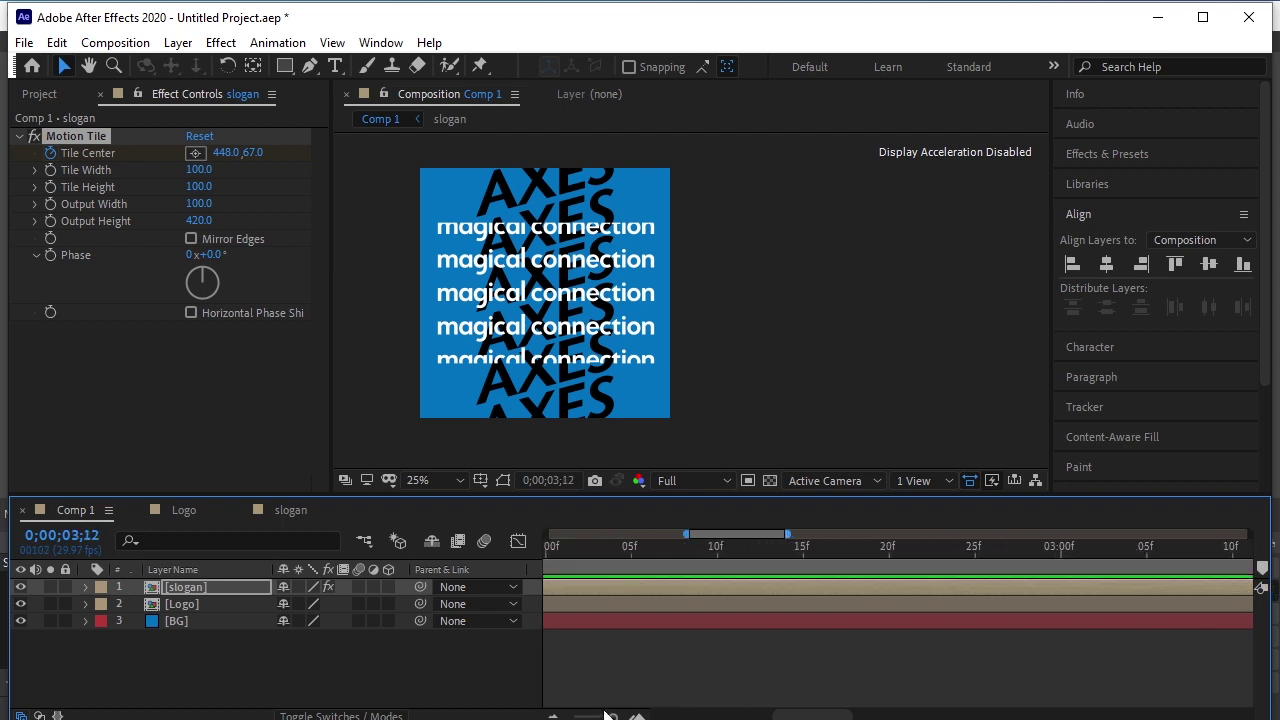
drag(612, 715, 573, 716)
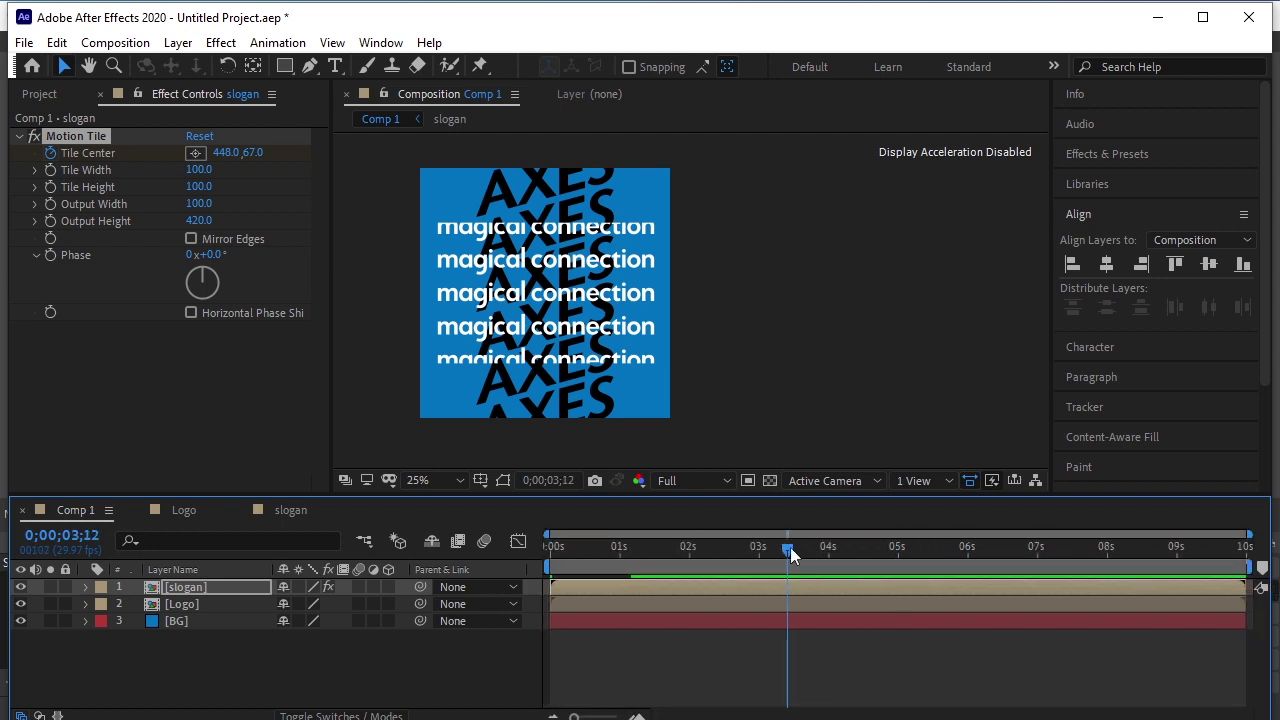
drag(790, 556, 1245, 549)
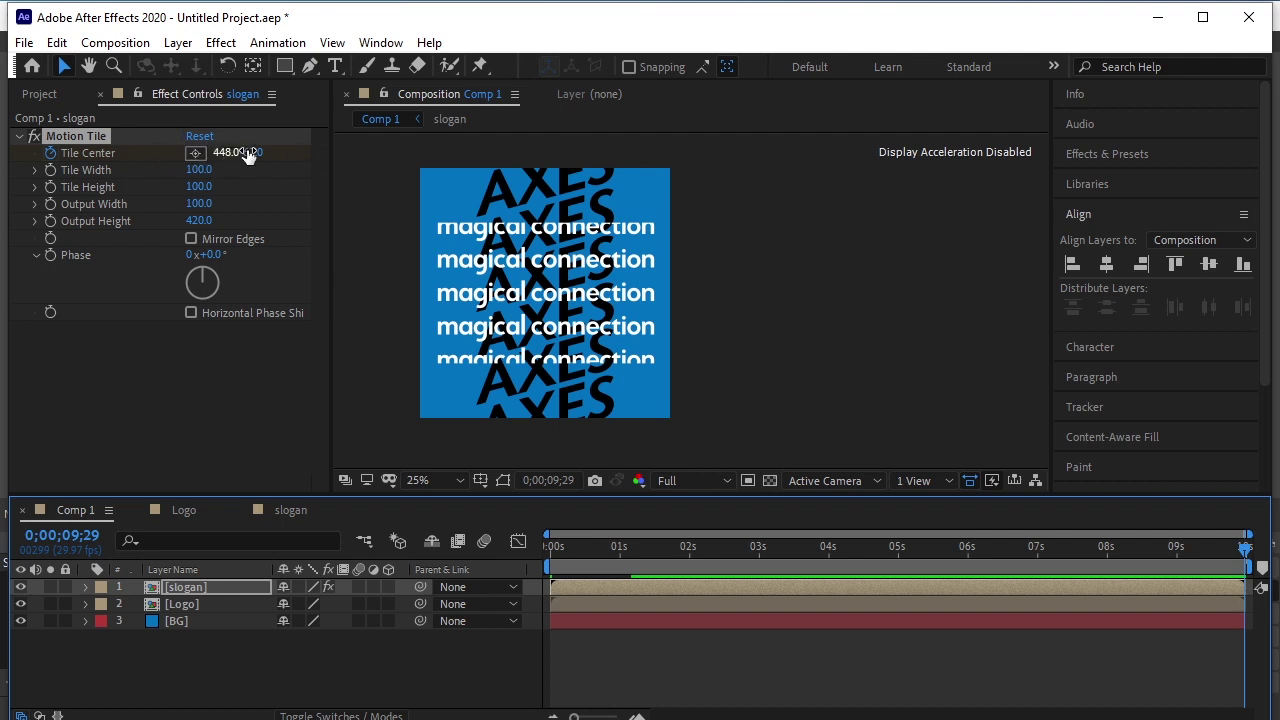
drag(258, 155, 167, 149)
drag(265, 155, 100, 160)
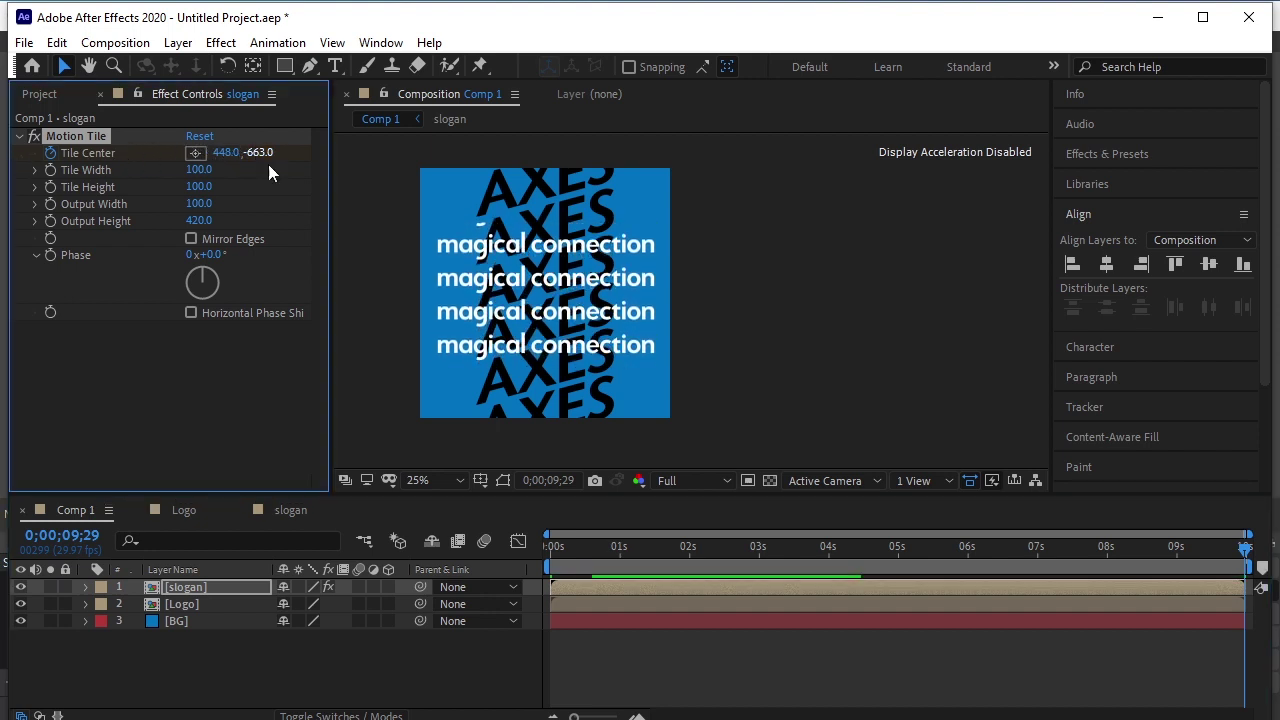
drag(265, 160, 250, 161)
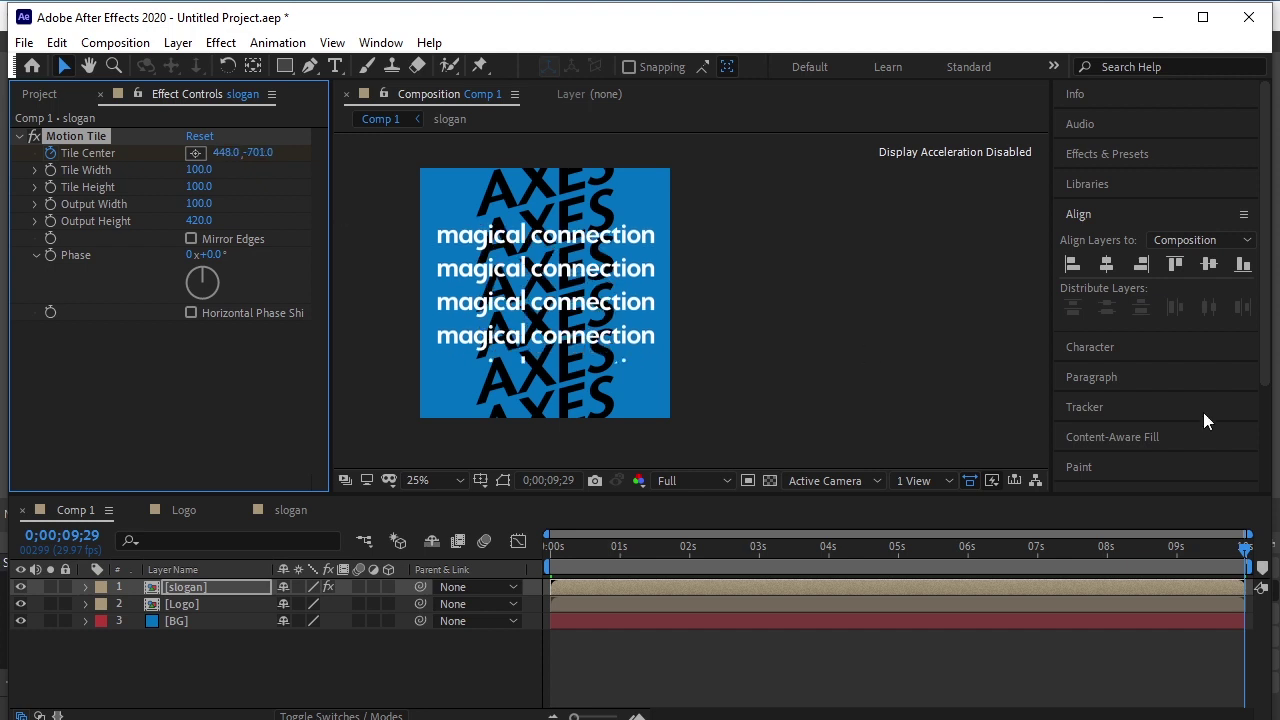
drag(1245, 548, 686, 633)
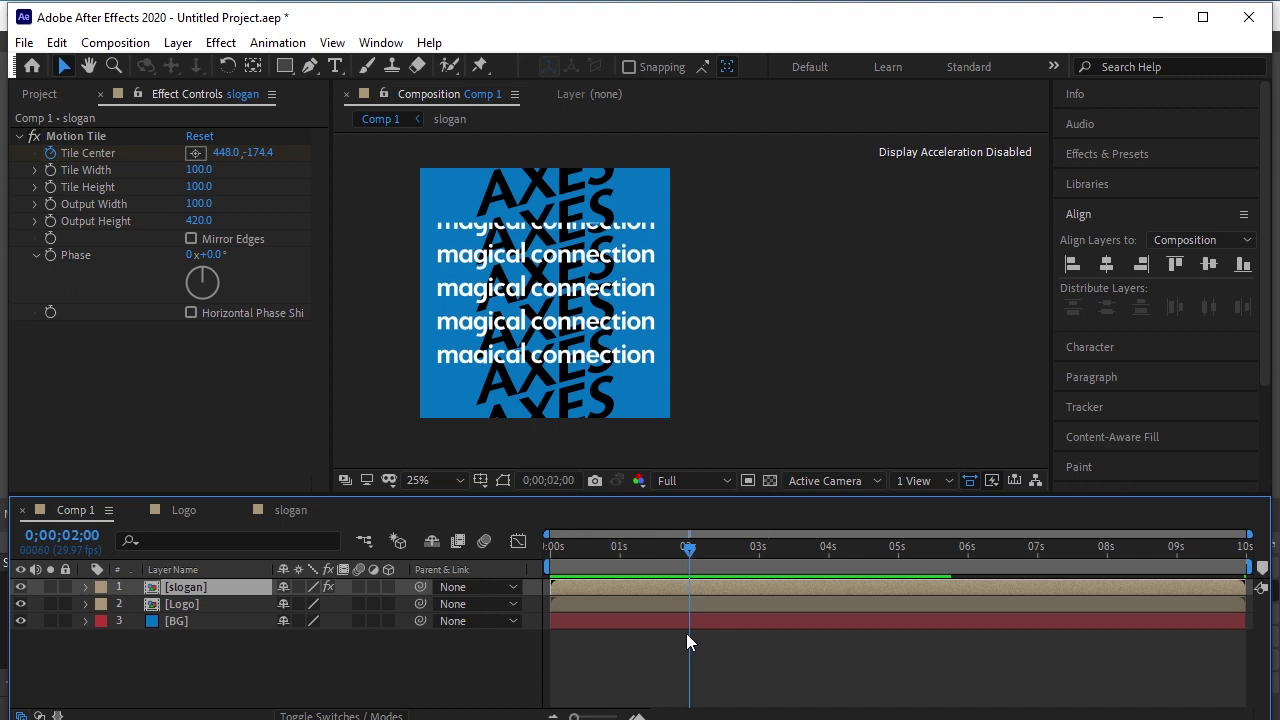
Keyframe Output Height at 420 at 2 seconds and at 0 on frame 0.
click(50, 222)
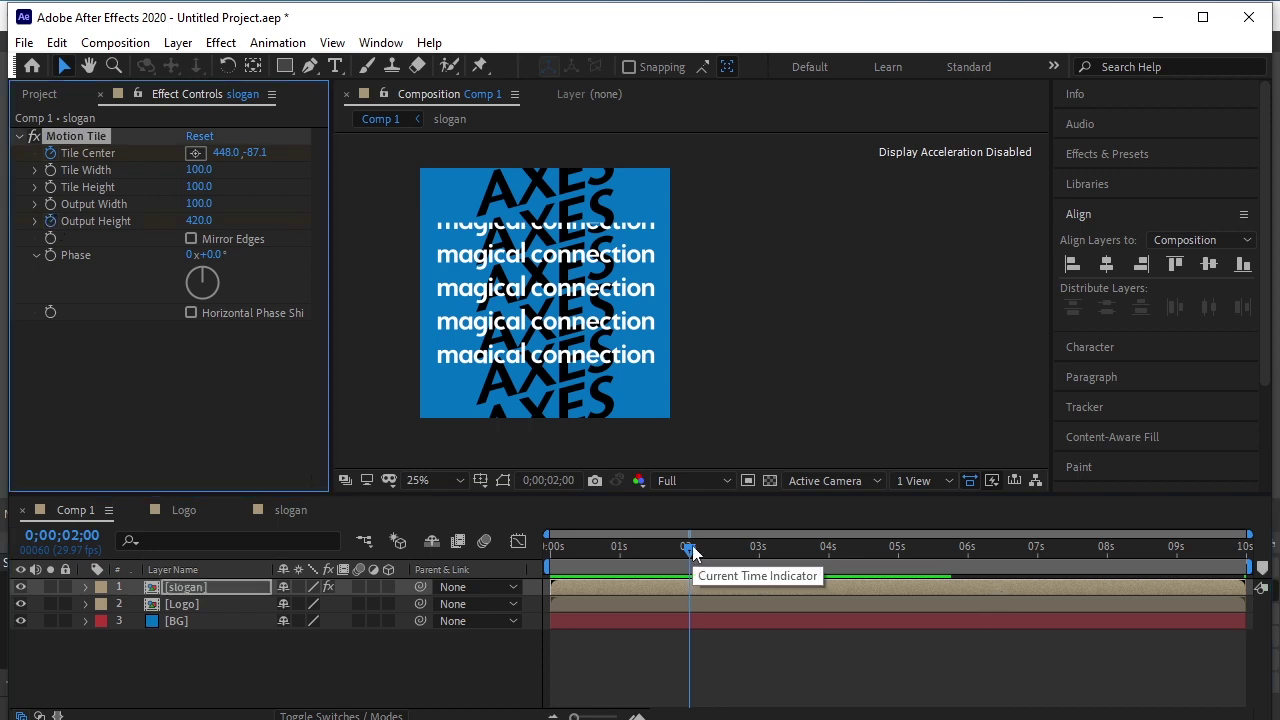
drag(693, 553, 477, 563)
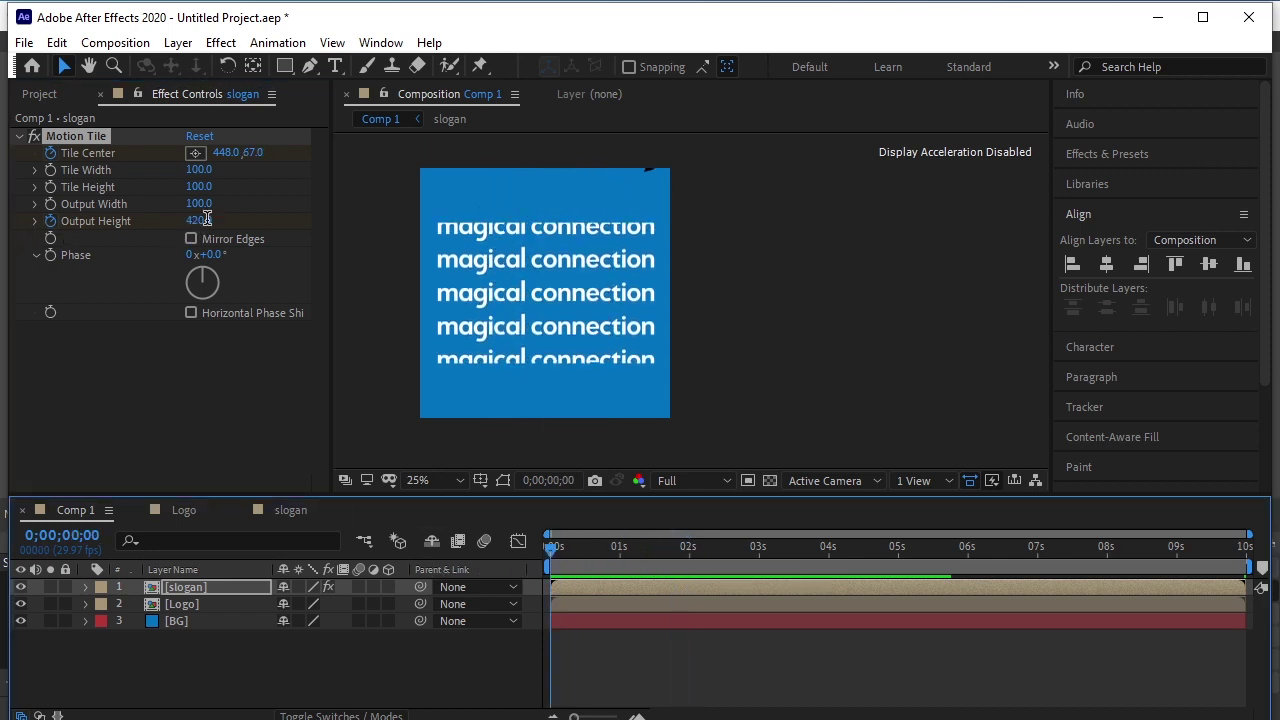
text(420)
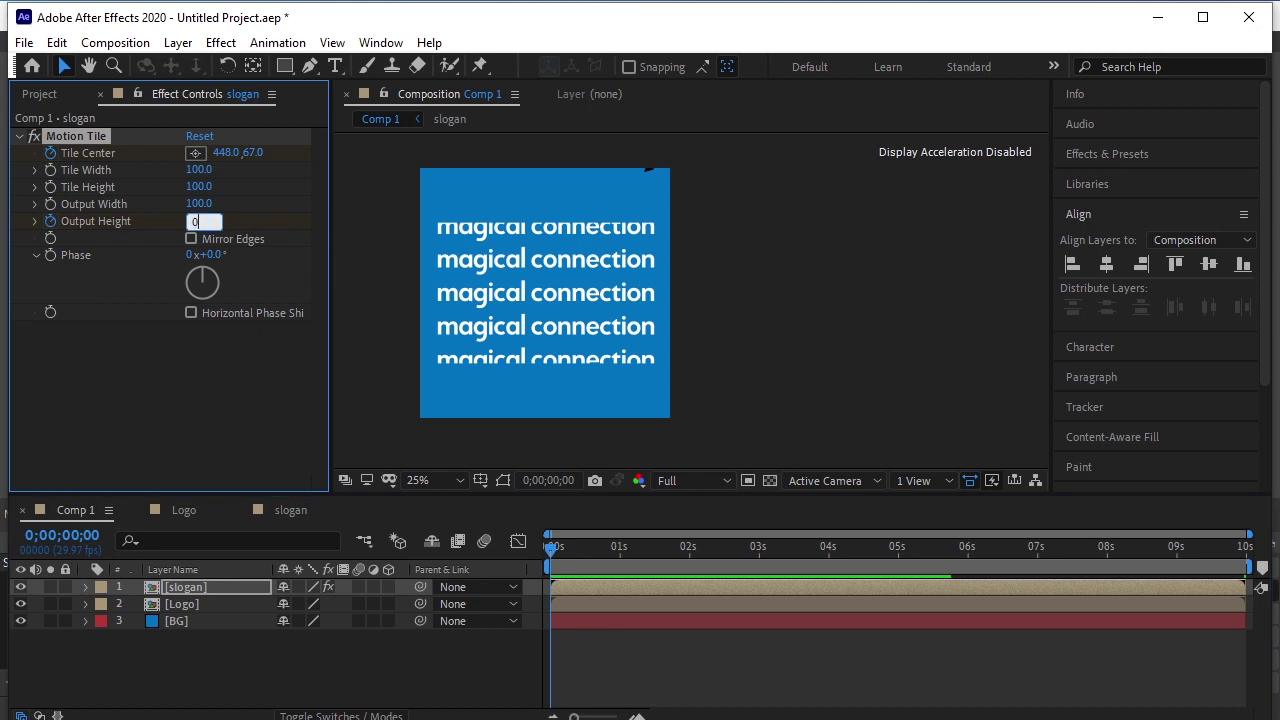
click(257, 392)
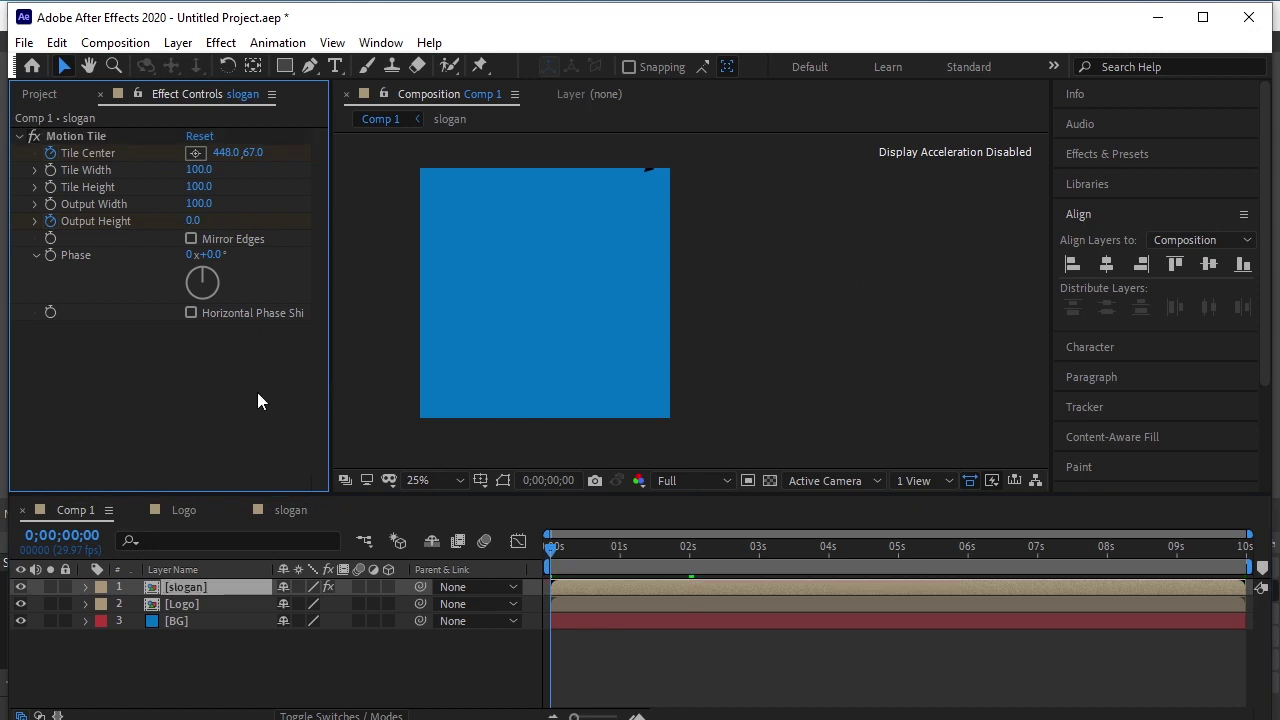
drag(735, 567, 588, 595)
Slide the slogan layer a few frames later so it begins around frame 9.
click(569, 602)
click(569, 590)
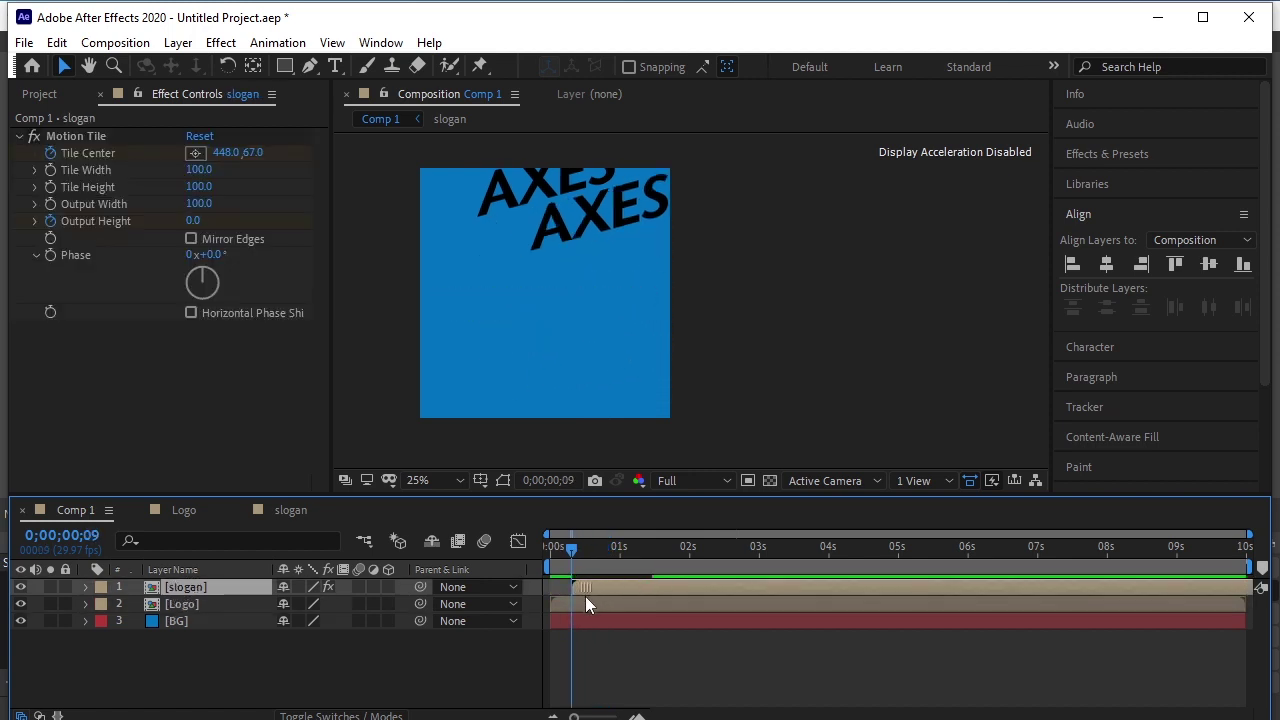
click(287, 663)
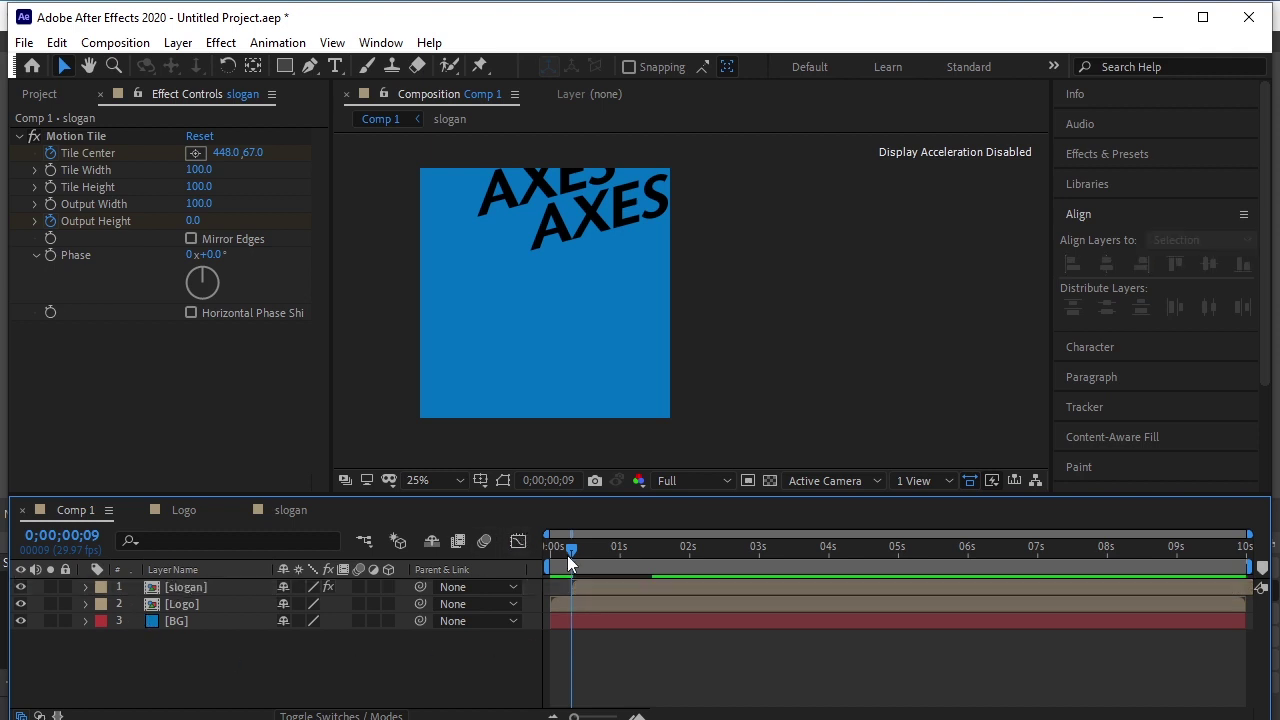
Scale the AXES Logo layer up to 160%.
drag(567, 557, 492, 586)
click(181, 604)
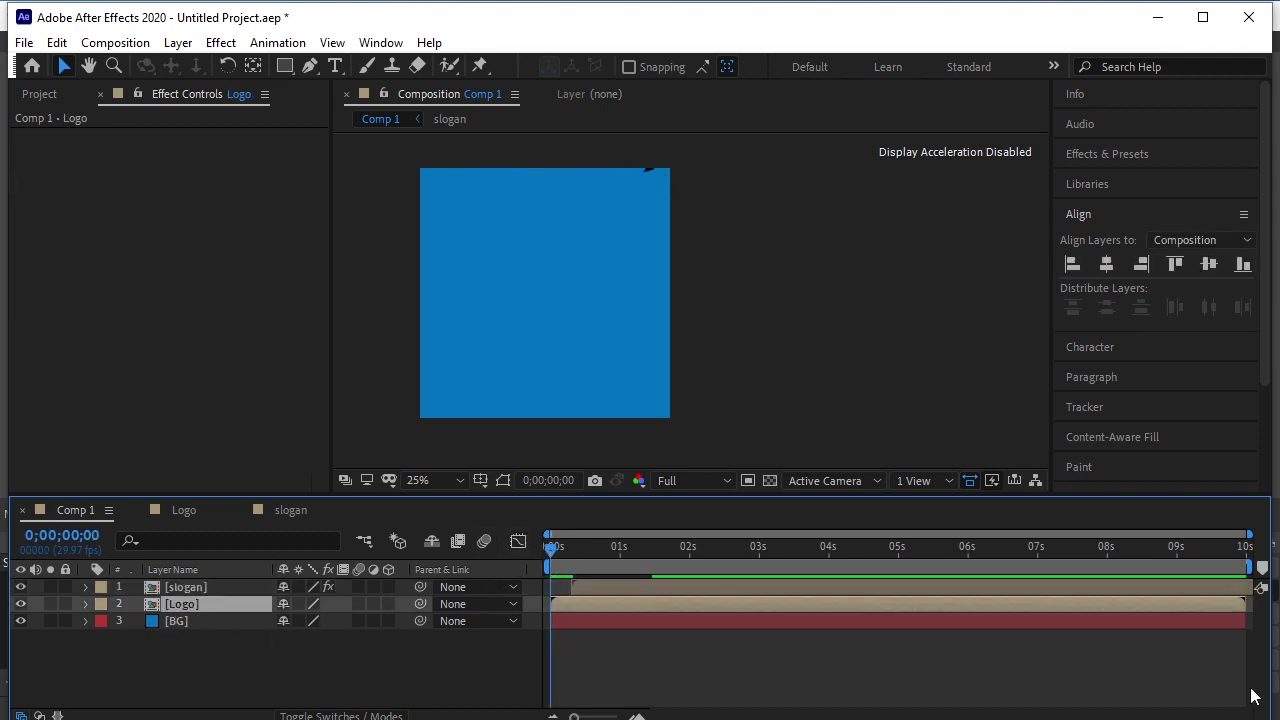
key(s)
drag(552, 548, 622, 587)
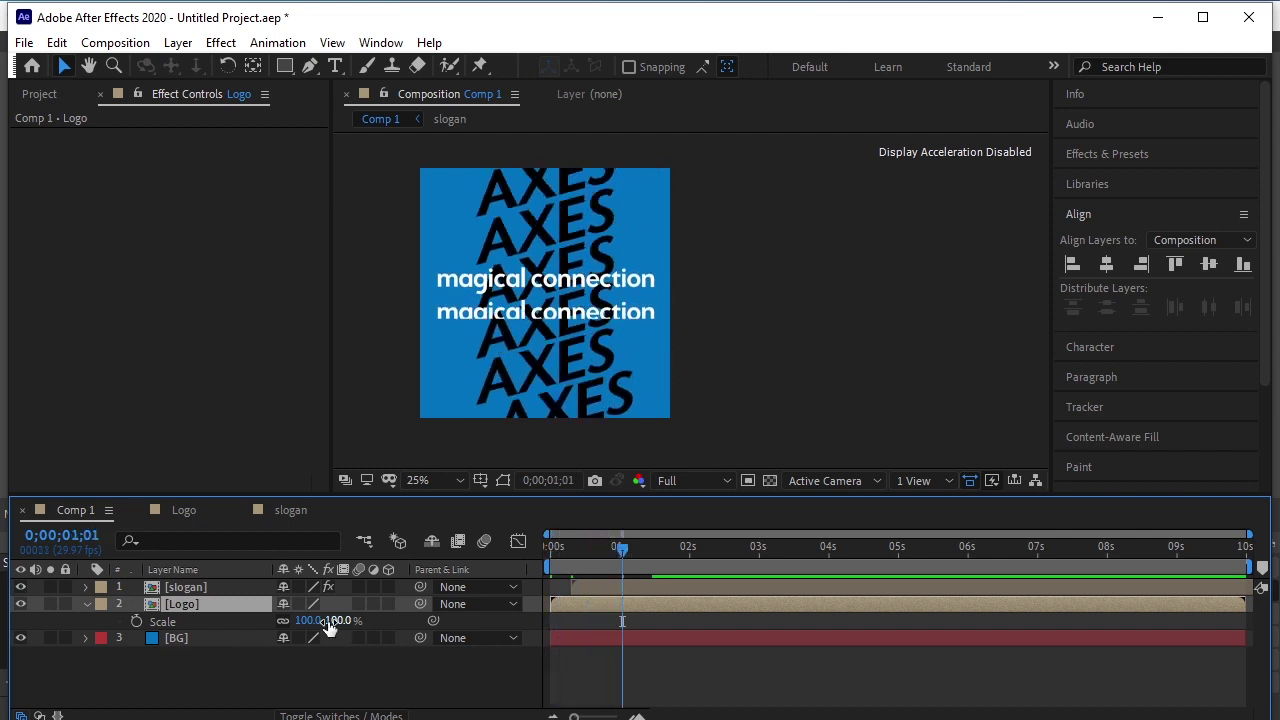
drag(328, 625, 401, 634)
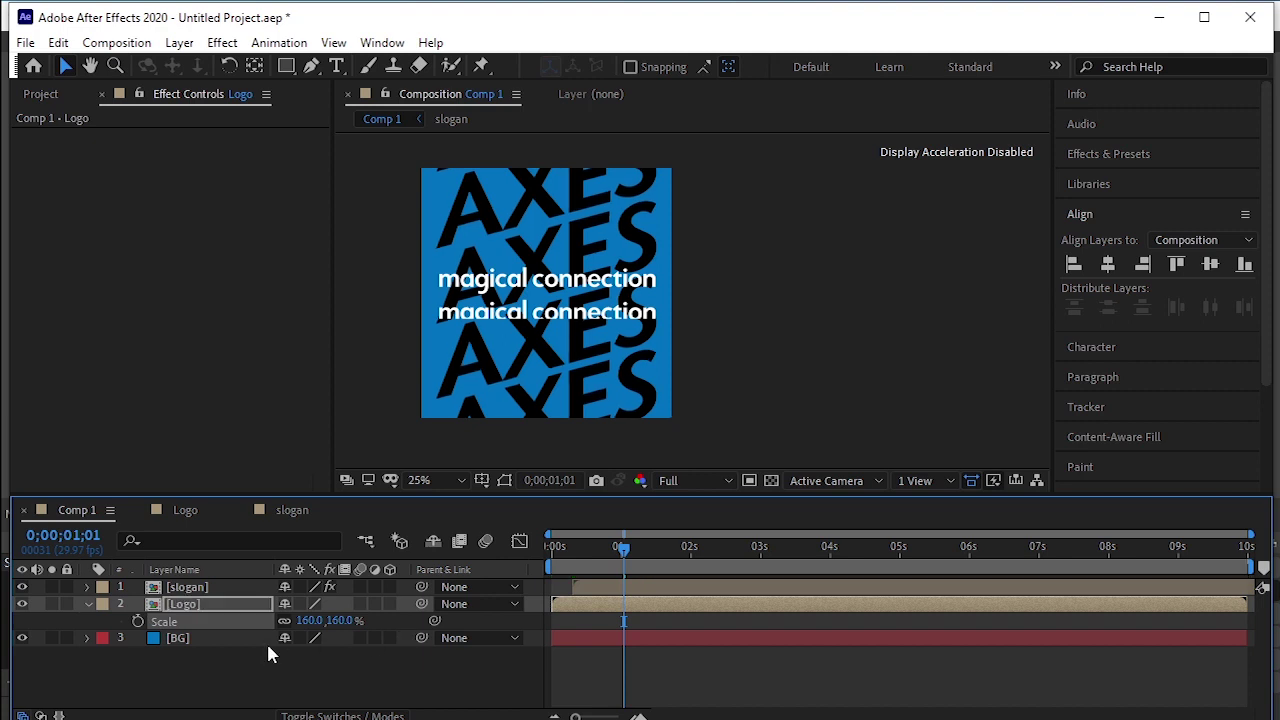
Fade the Logo layer's opacity to 31%.
click(222, 606)
key(t)
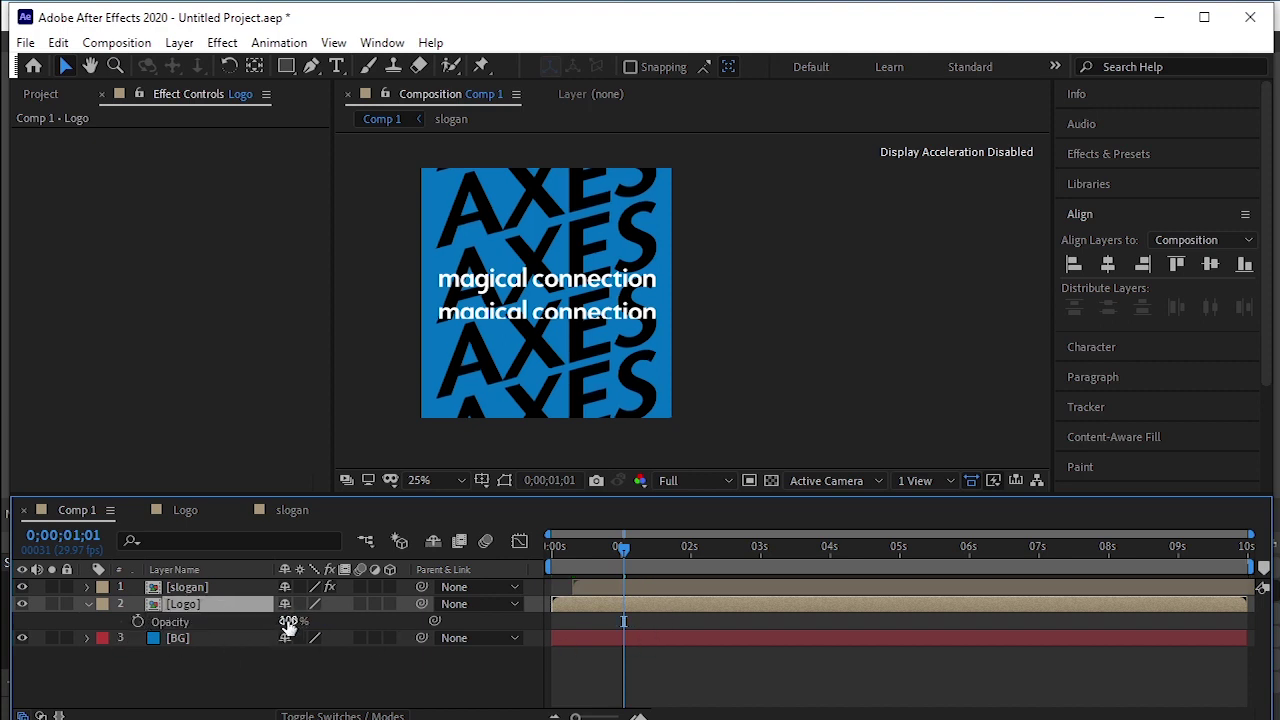
drag(288, 621, 234, 643)
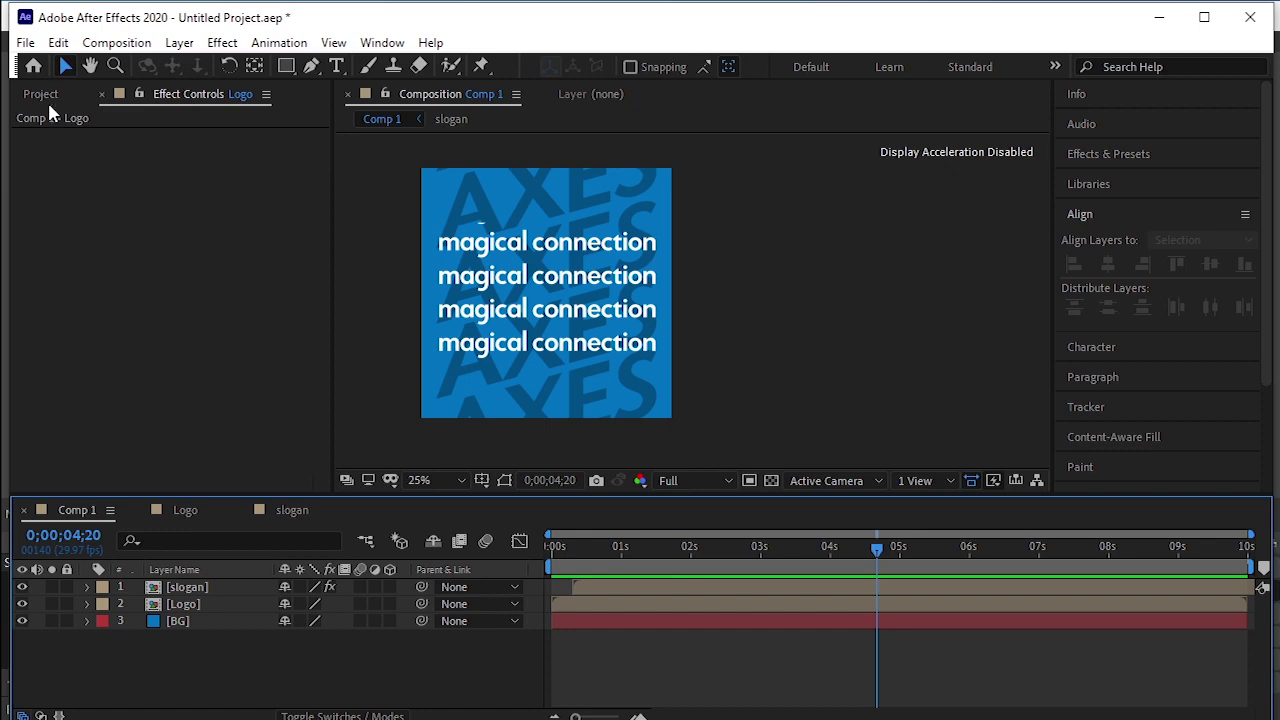
Import the blue headphone PNG (favpng…wireless-bluetooth.png) into the project.
click(45, 95)
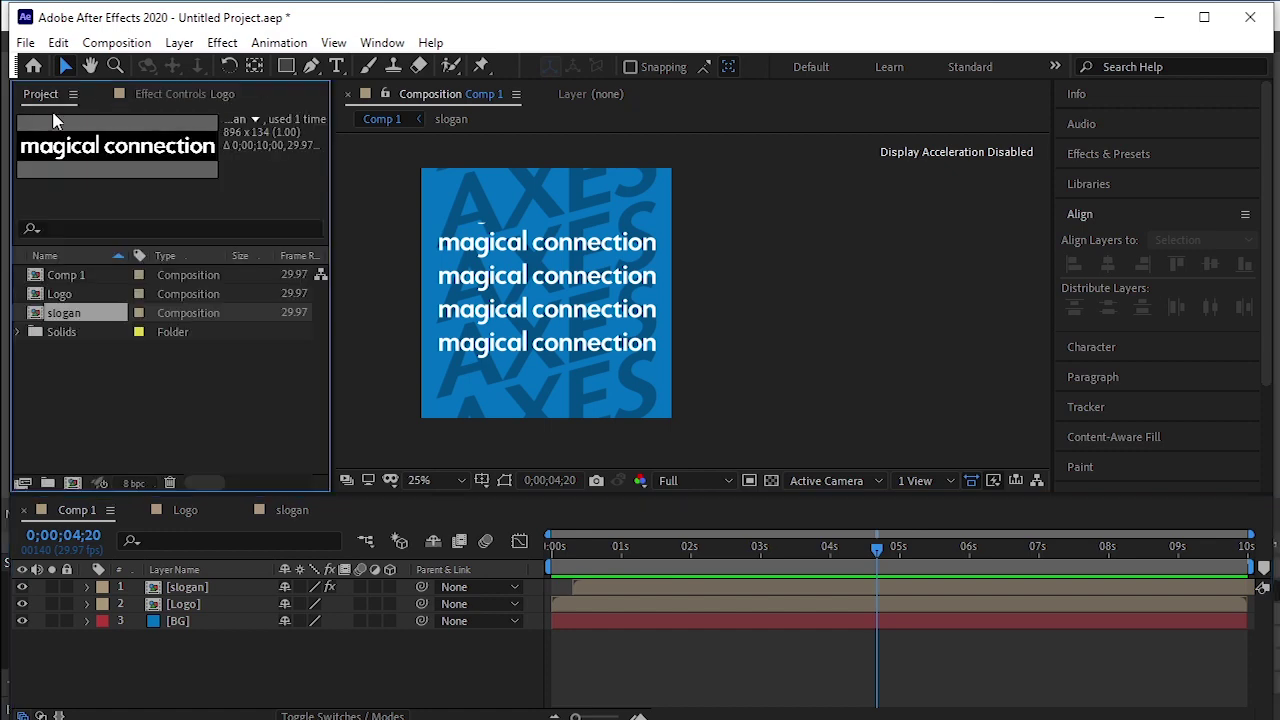
right_click(112, 386)
mouse_move(300, 479)
click(463, 483)
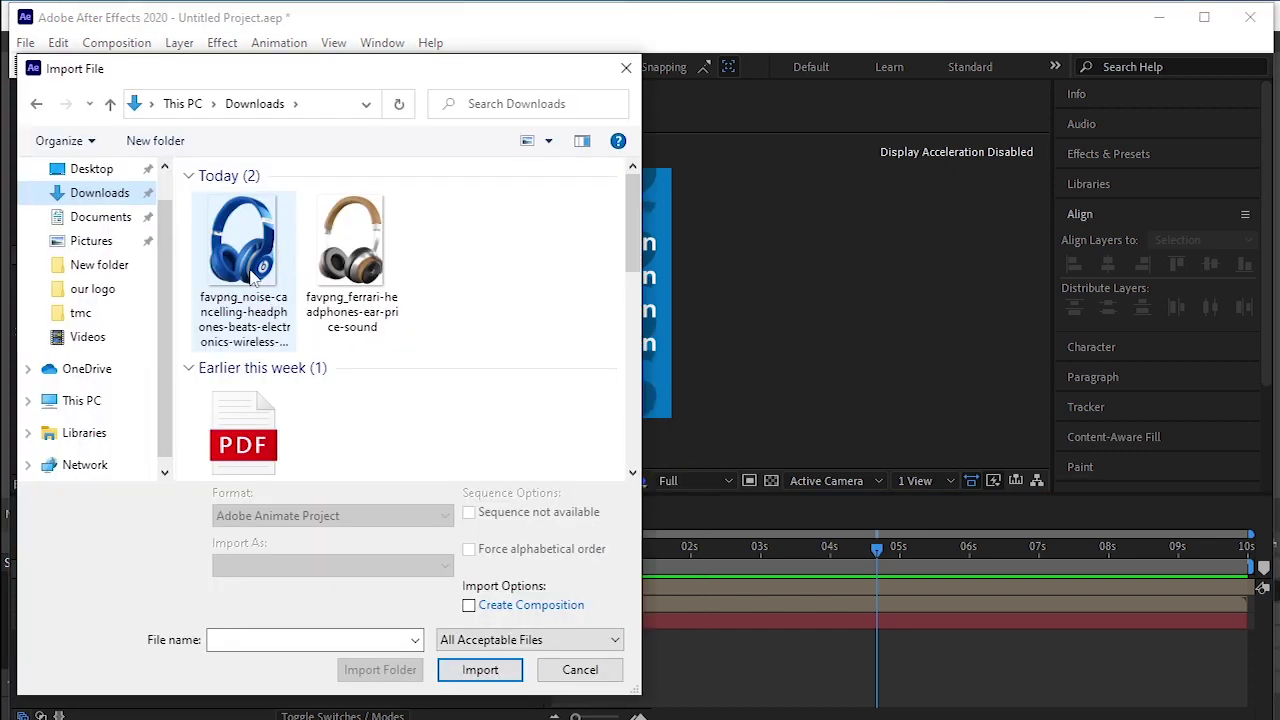
click(480, 654)
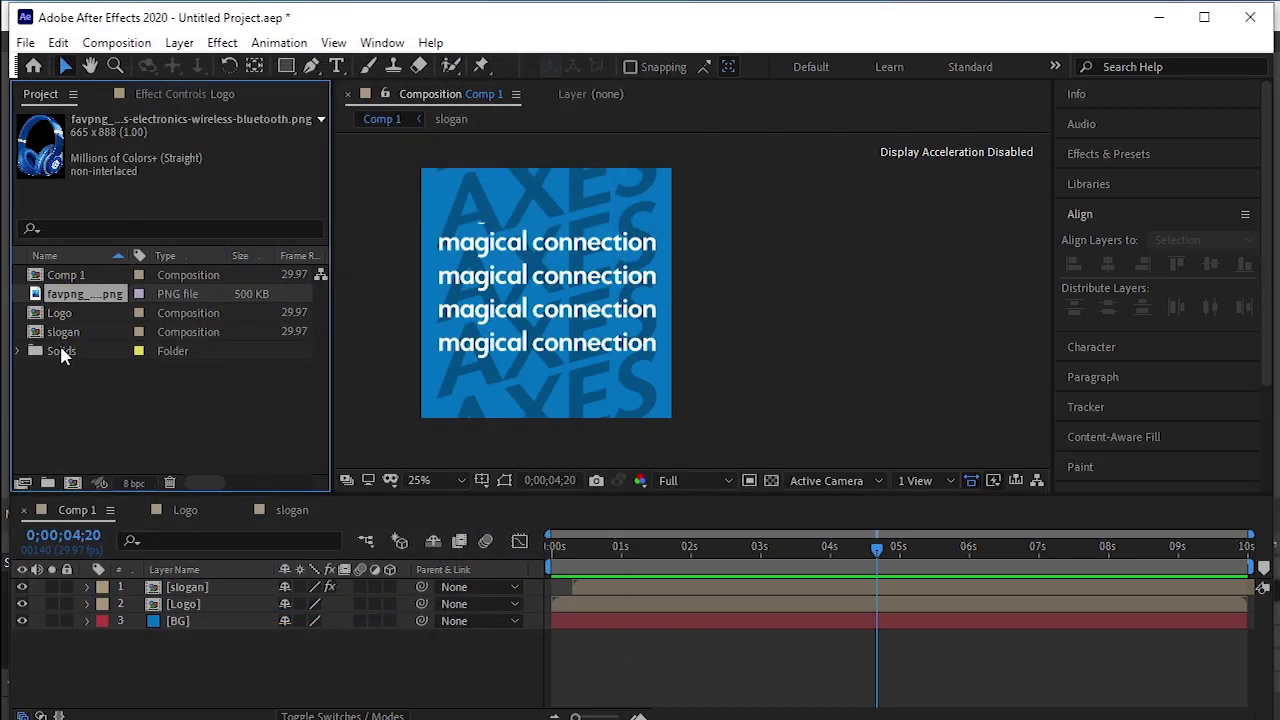
Place the headphone image as the top layer of Comp 1 and show its layer handles.
drag(81, 306, 212, 580)
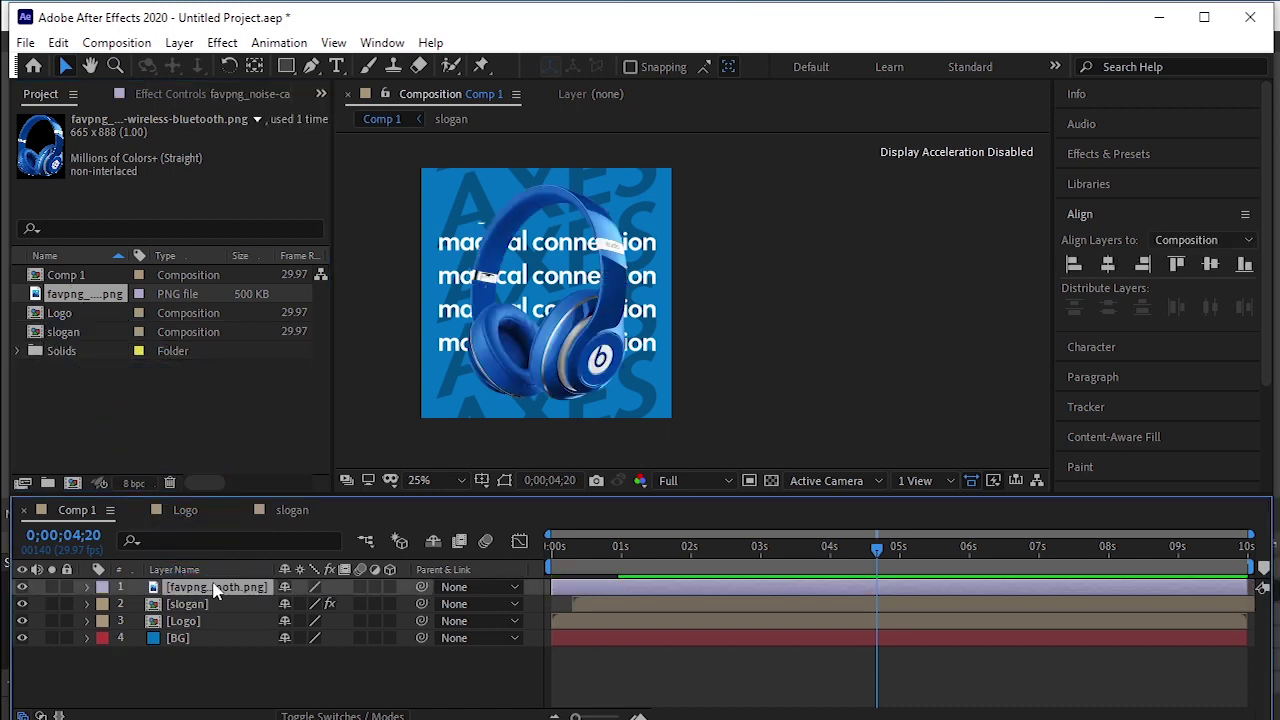
drag(876, 548, 675, 549)
key(Home)
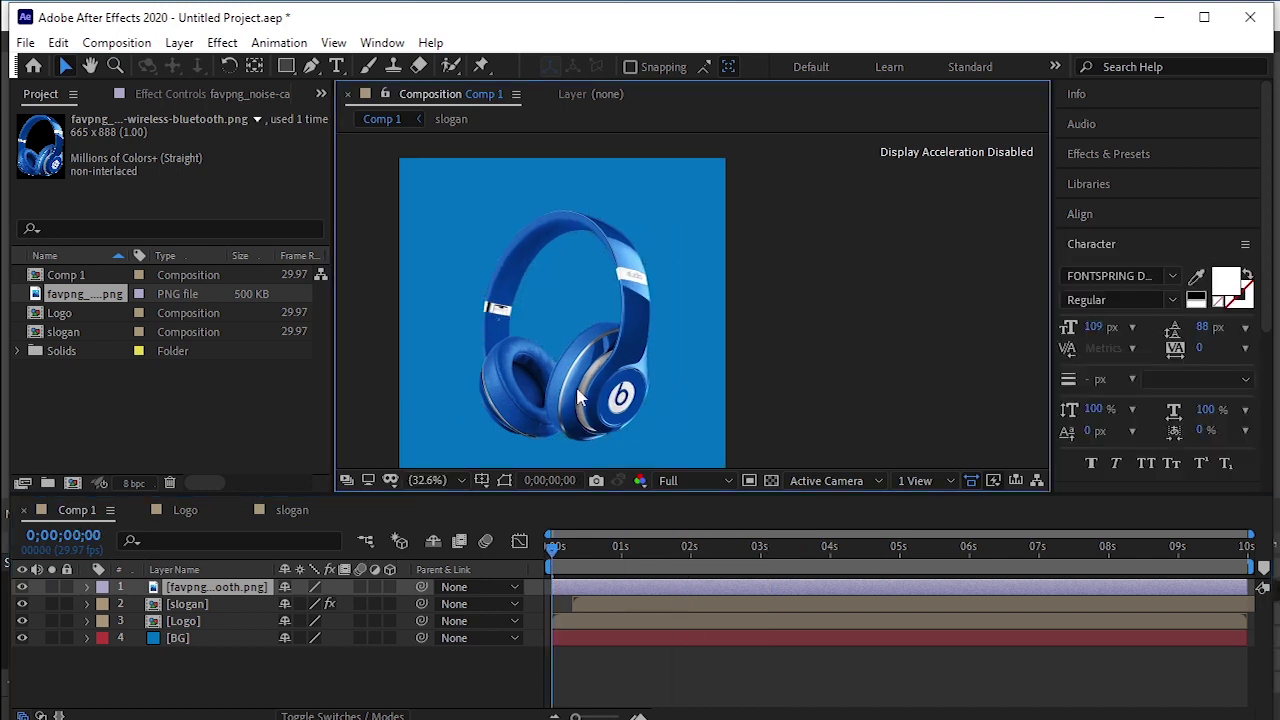
key(ctrl+shift+h)
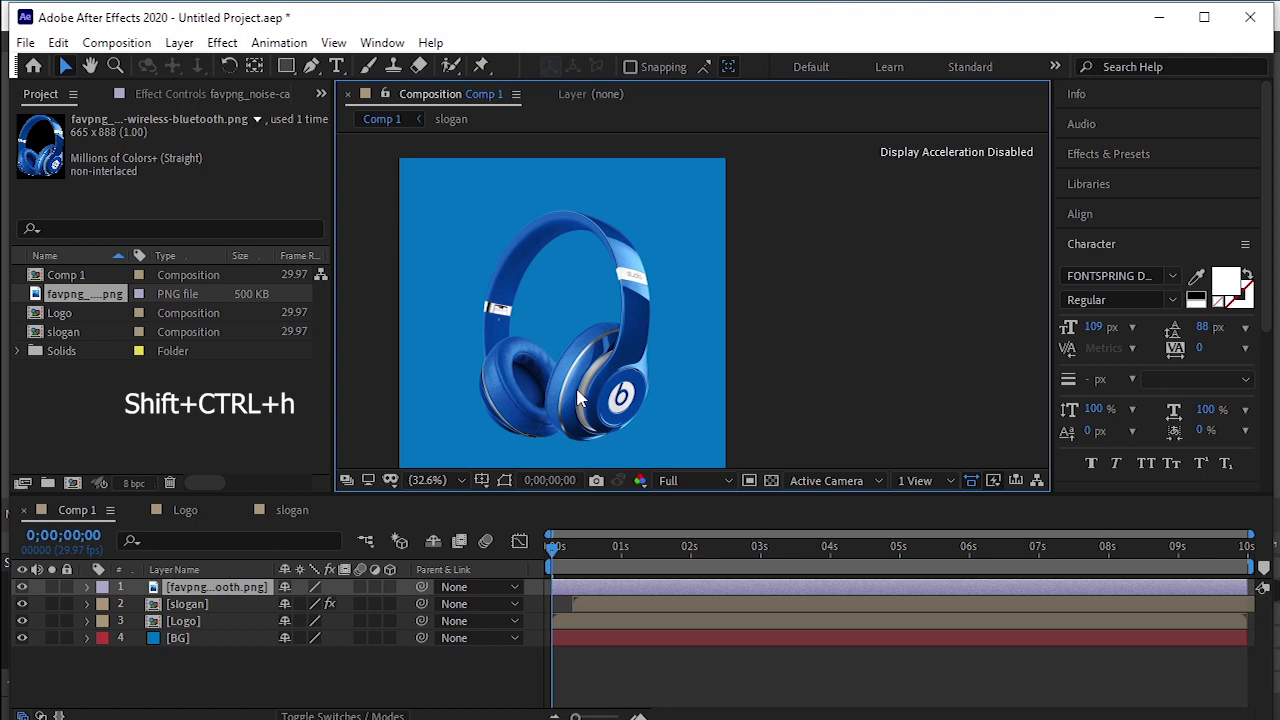
key(ctrl+shift+h)
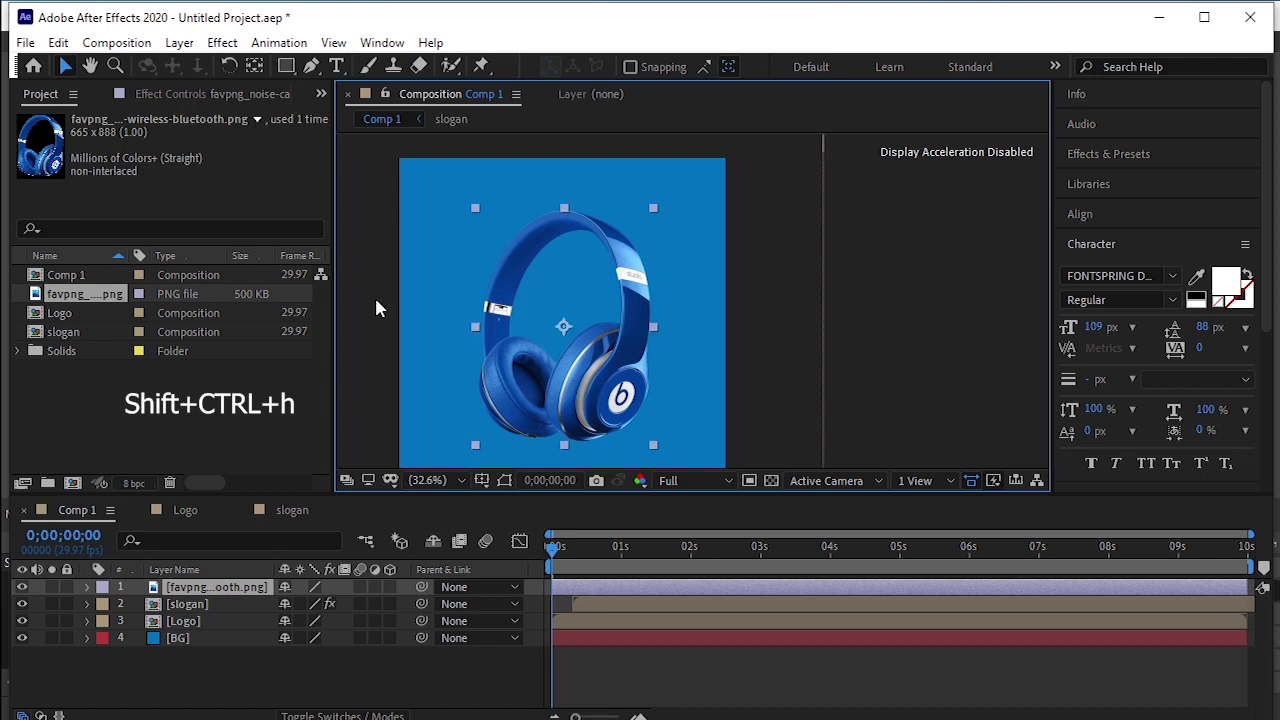
With the Pan Behind tool, move the headphone layer's anchor point down to the image's bottom.
click(252, 68)
drag(564, 326, 558, 437)
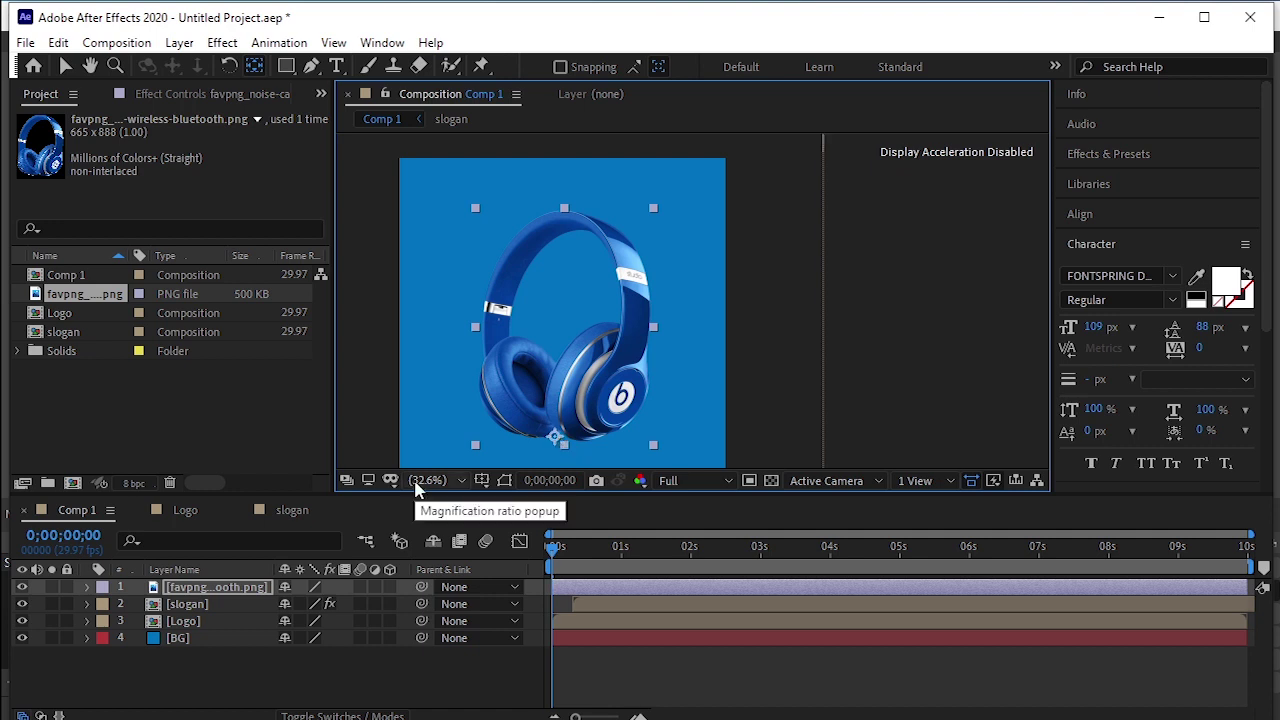
Import the silver-and-brown headphones PNG into the project.
right_click(130, 390)
mouse_move(350, 483)
click(430, 481)
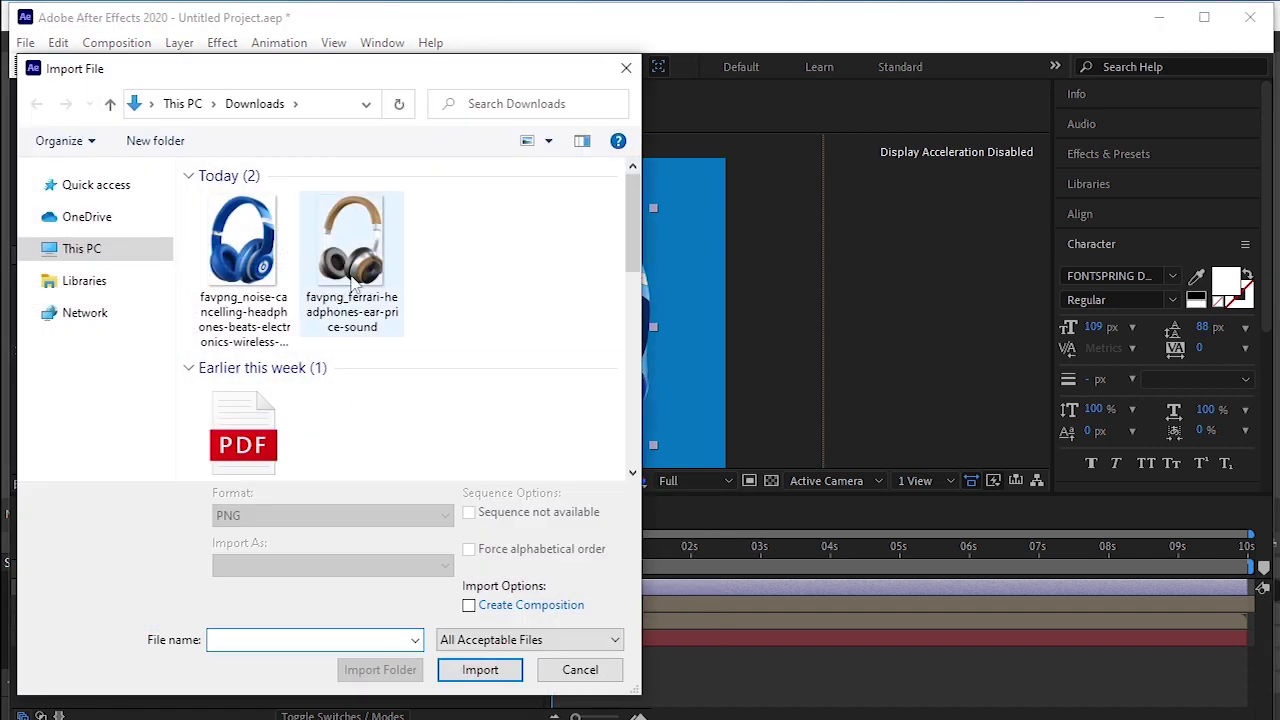
click(351, 262)
click(478, 666)
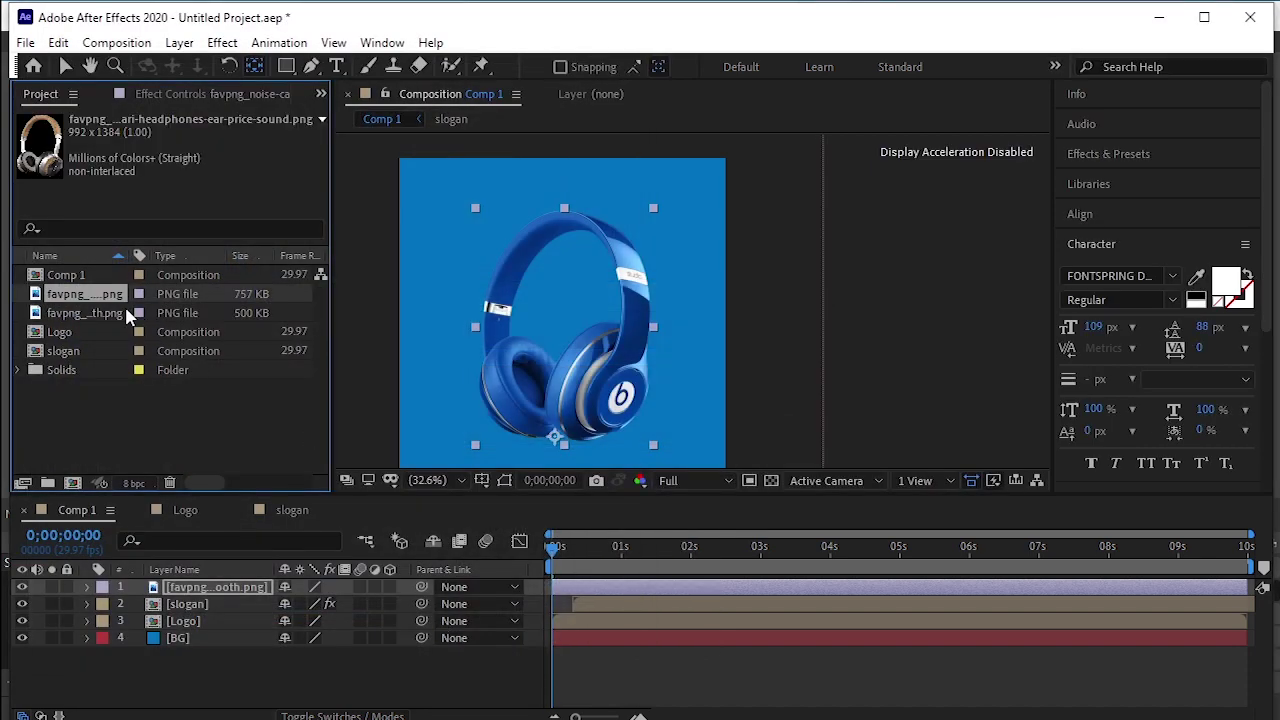
Add the new headphones atop Comp 1, set Scale to 82%, then shrink to about 53%.
drag(110, 296, 208, 590)
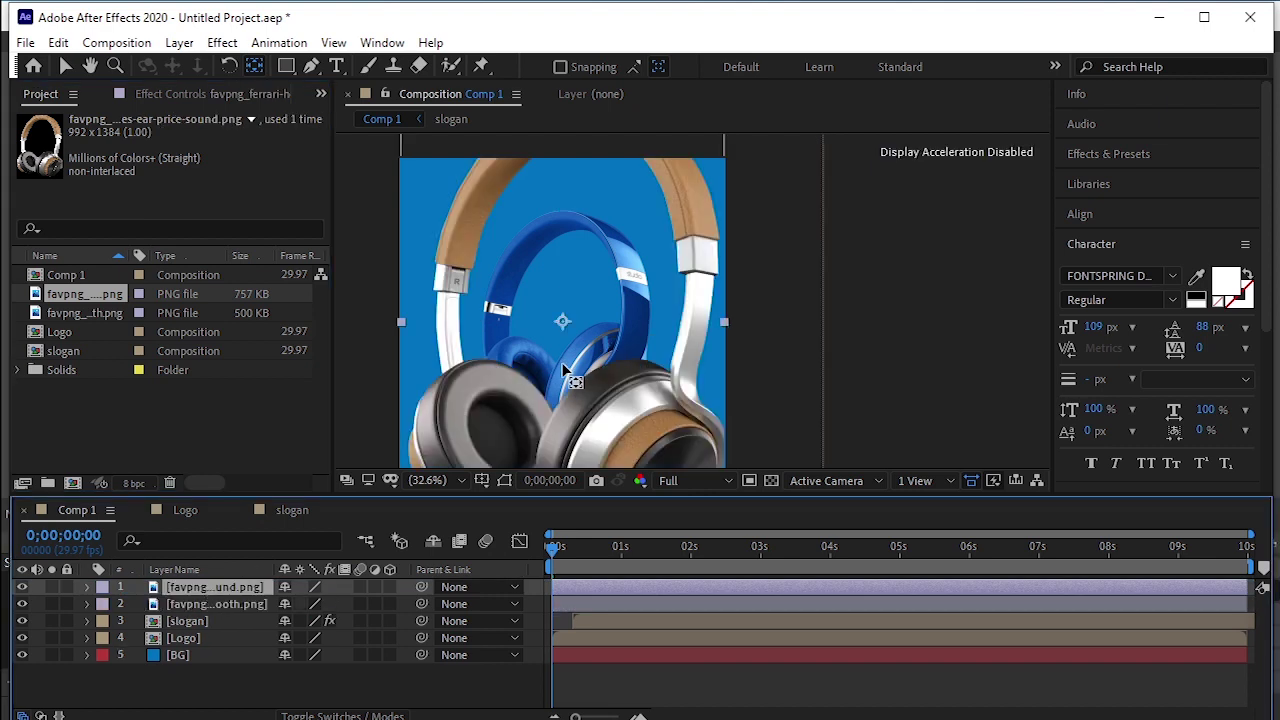
click(218, 603)
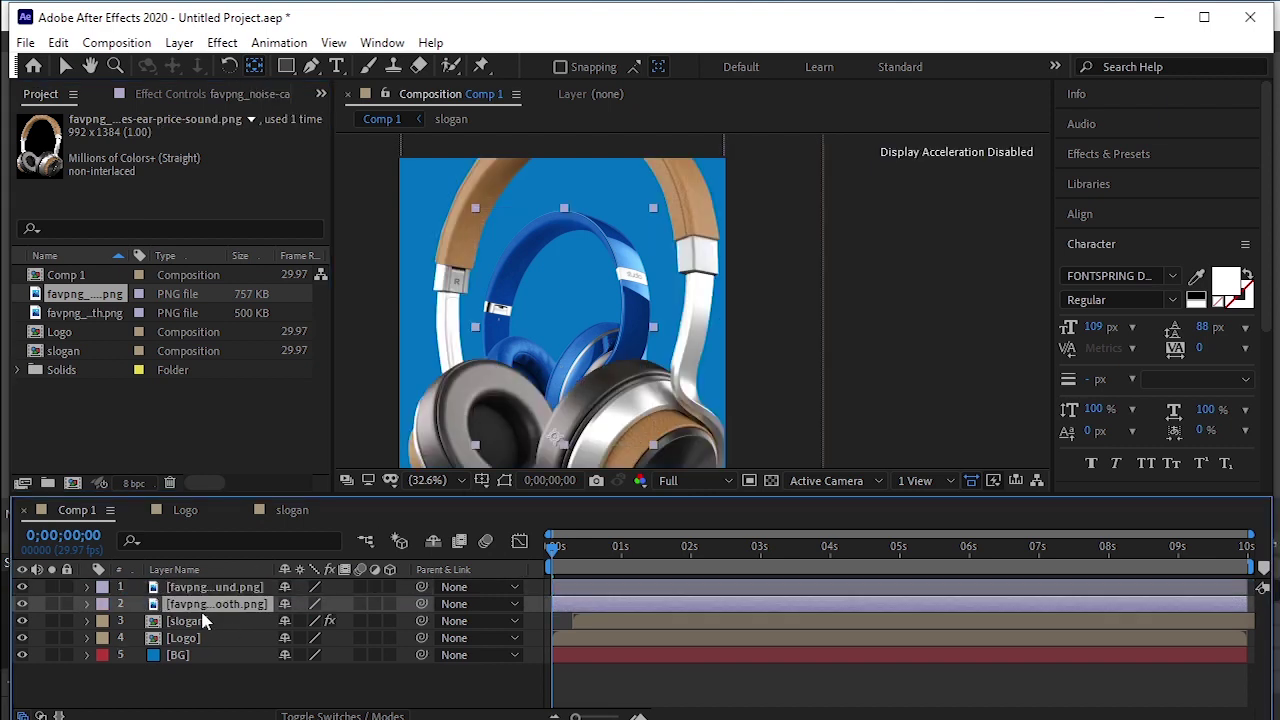
key(s)
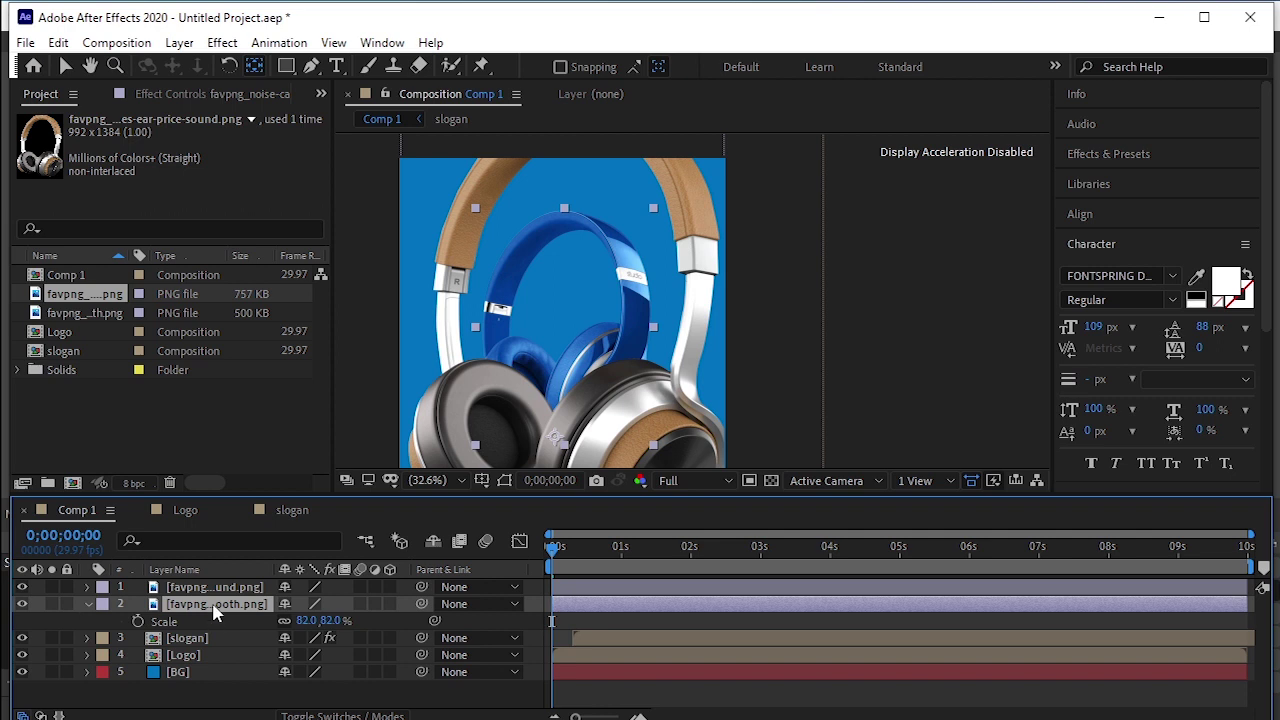
click(214, 588)
key(s)
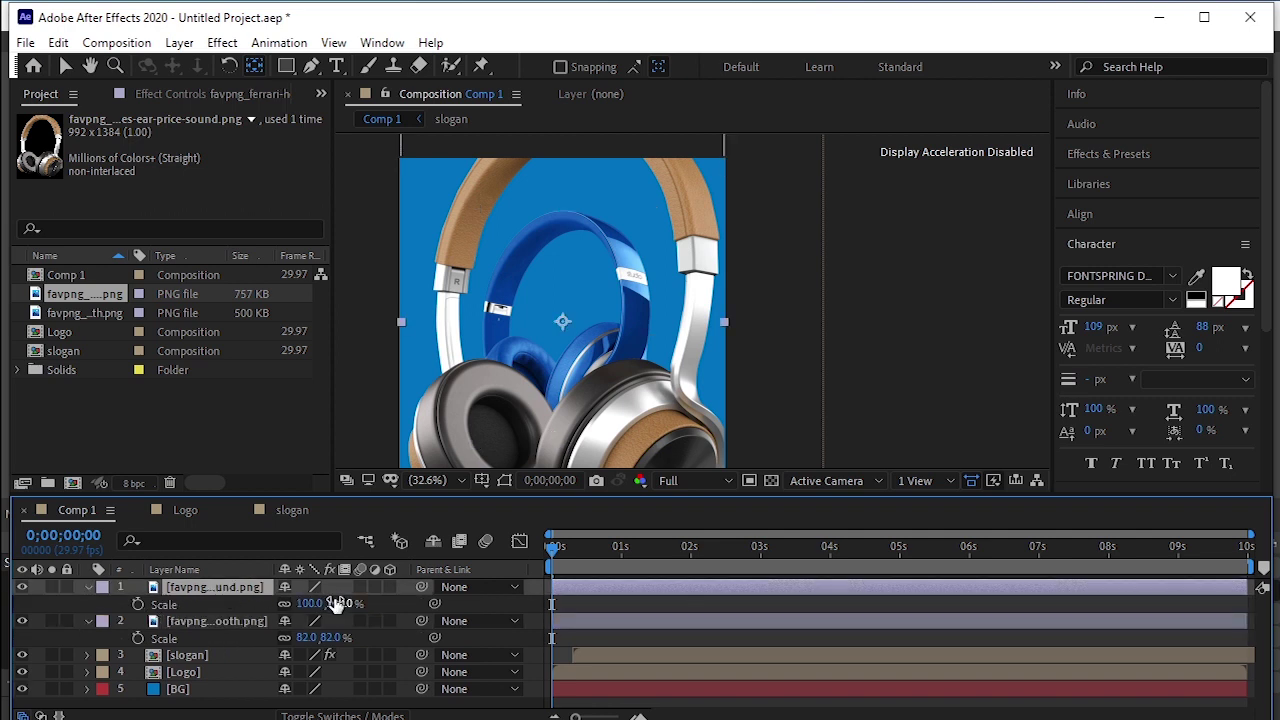
click(343, 603)
text(8)
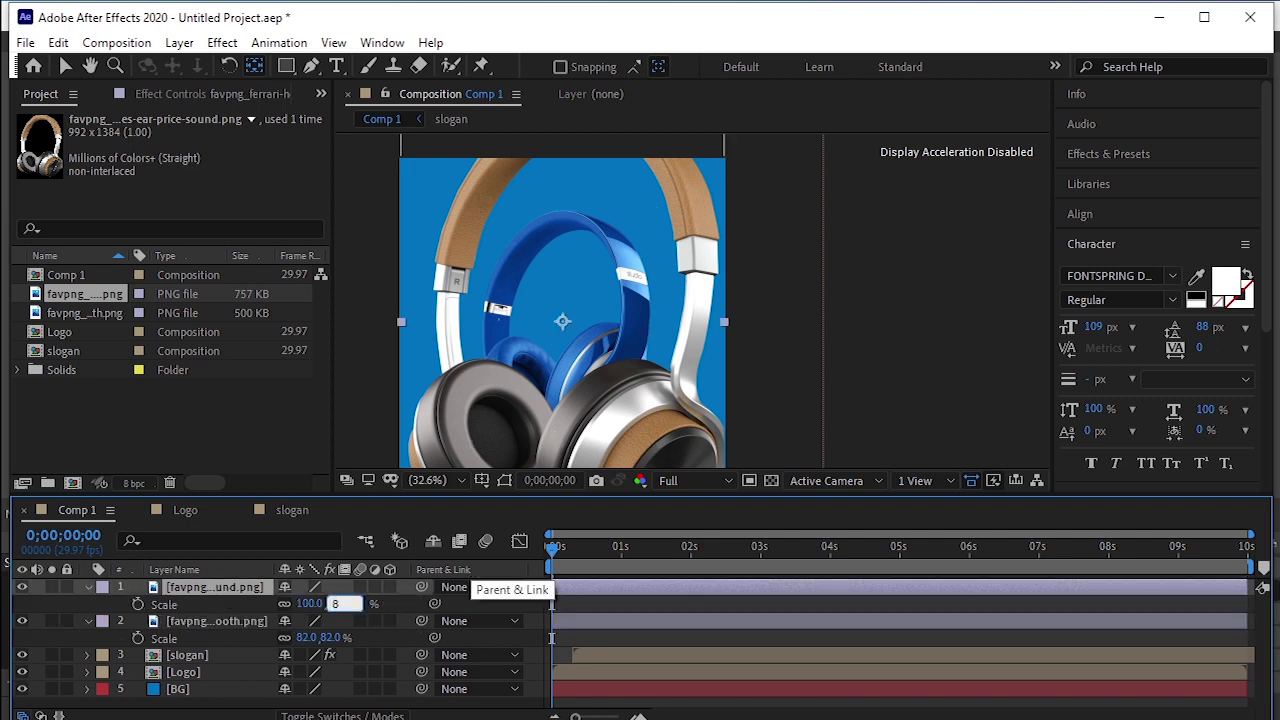
text(2)
click(288, 422)
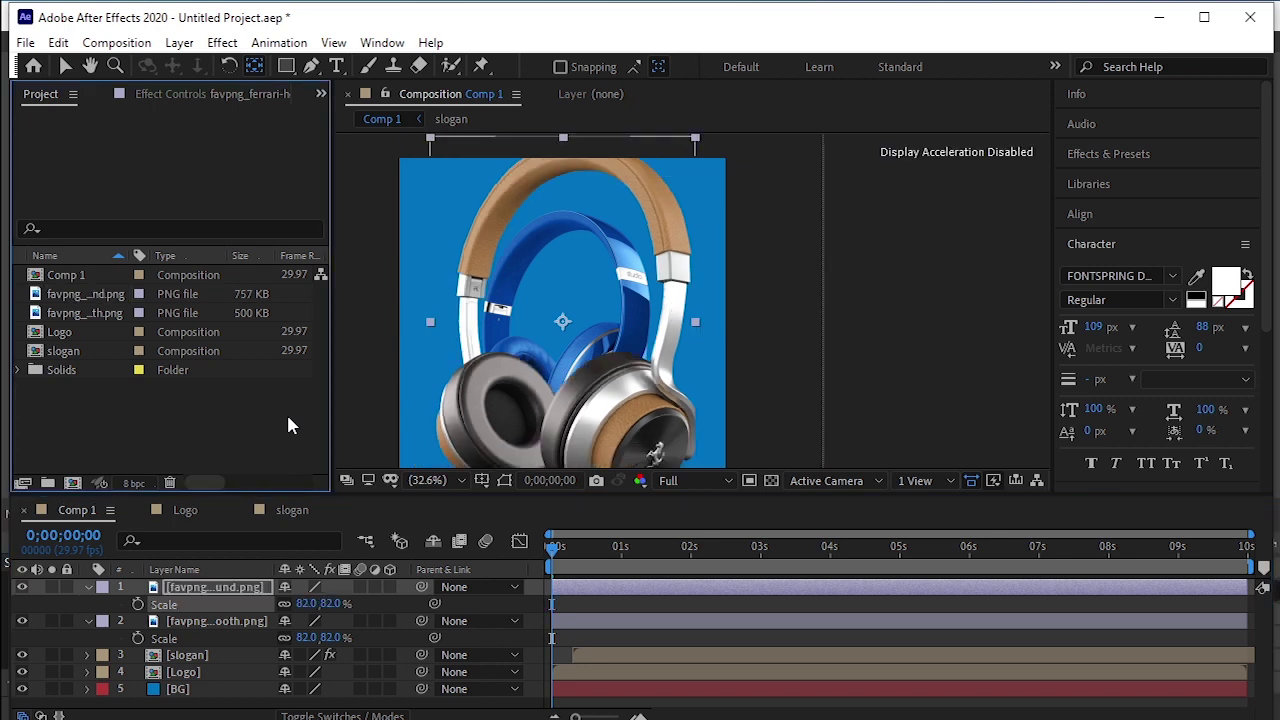
mouse_move(329, 604)
mouse_down()
mouse_move(302, 604)
mouse_move(324, 604)
mouse_up()
Nudge the new headphones slightly down and move their anchor point to the base.
key(w)
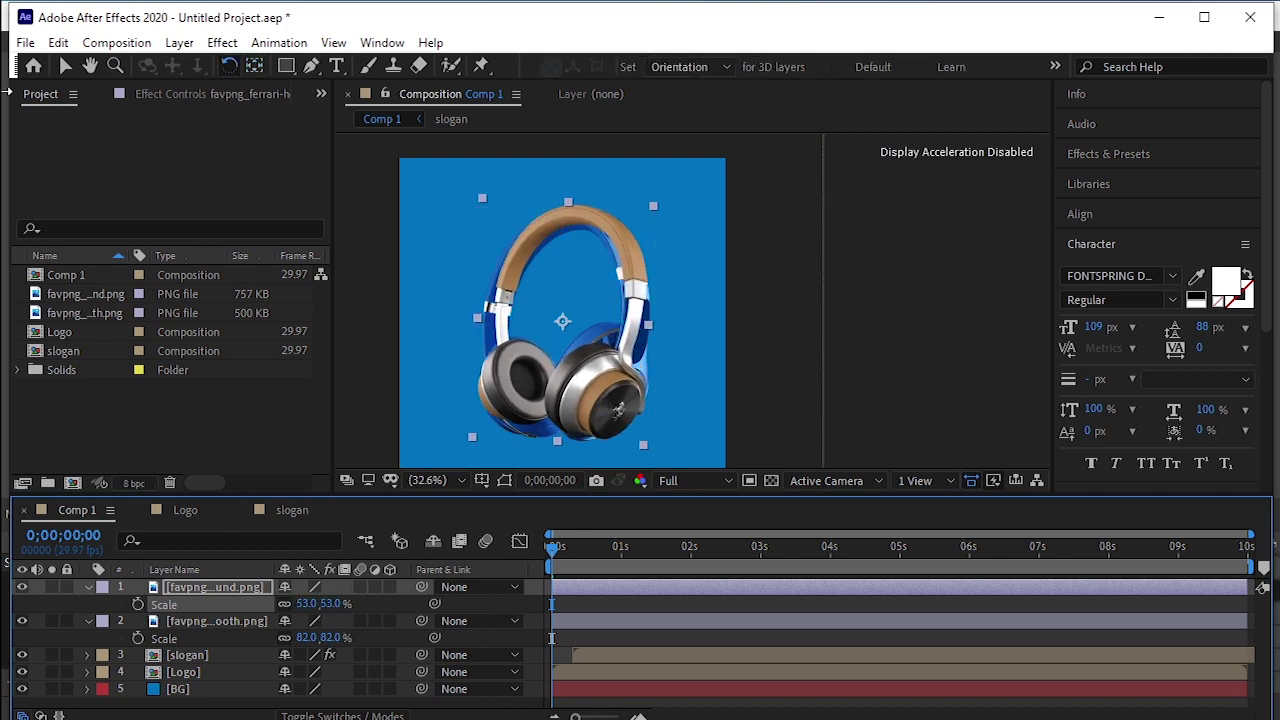
click(64, 66)
drag(505, 392, 506, 401)
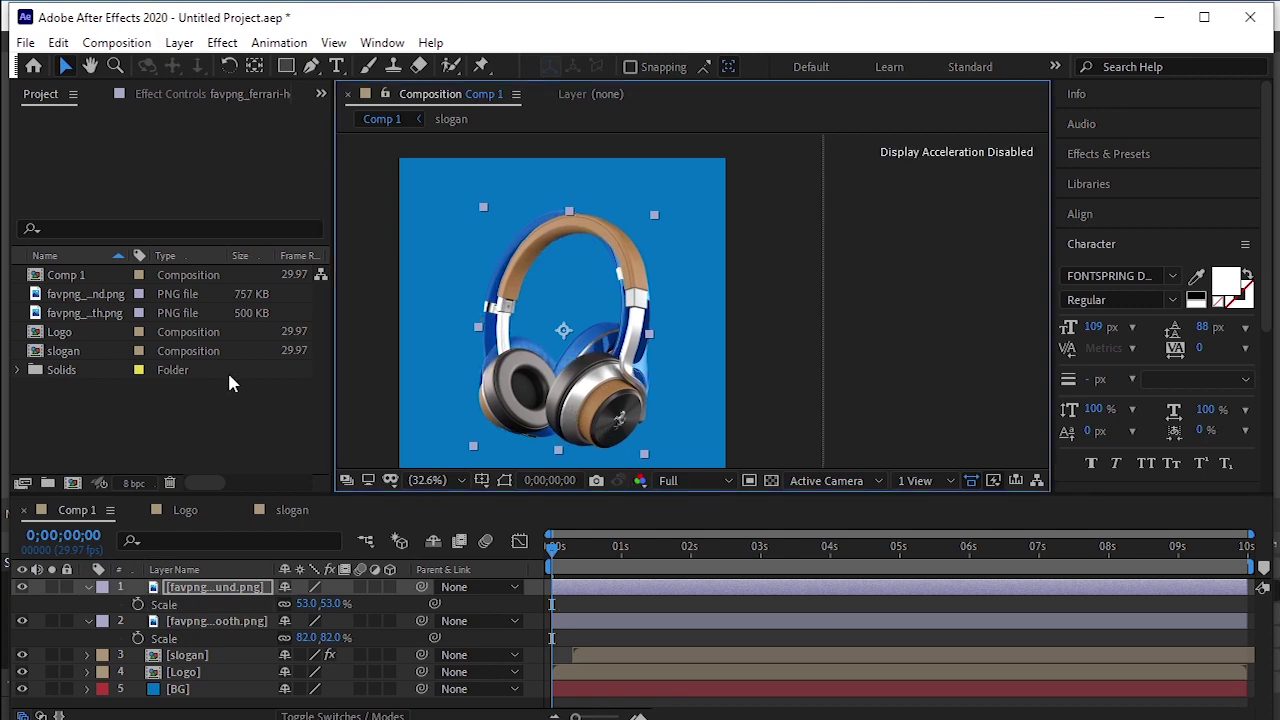
click(258, 62)
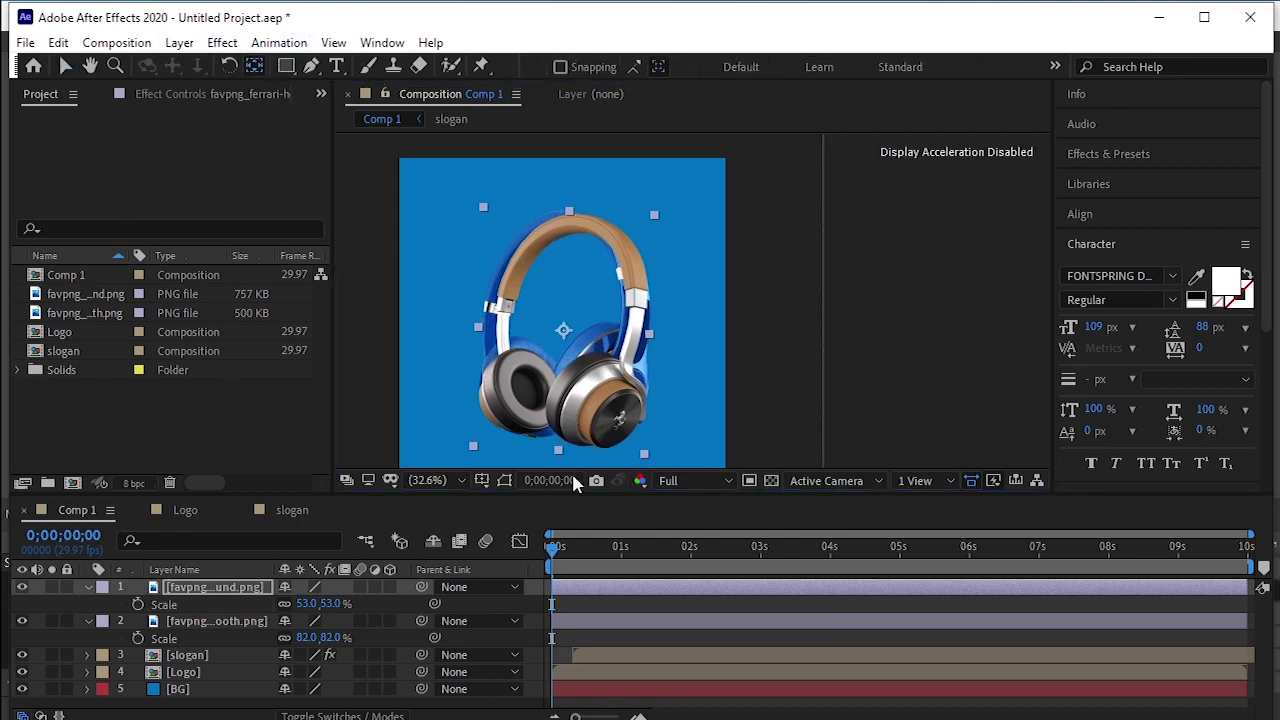
drag(563, 327, 552, 427)
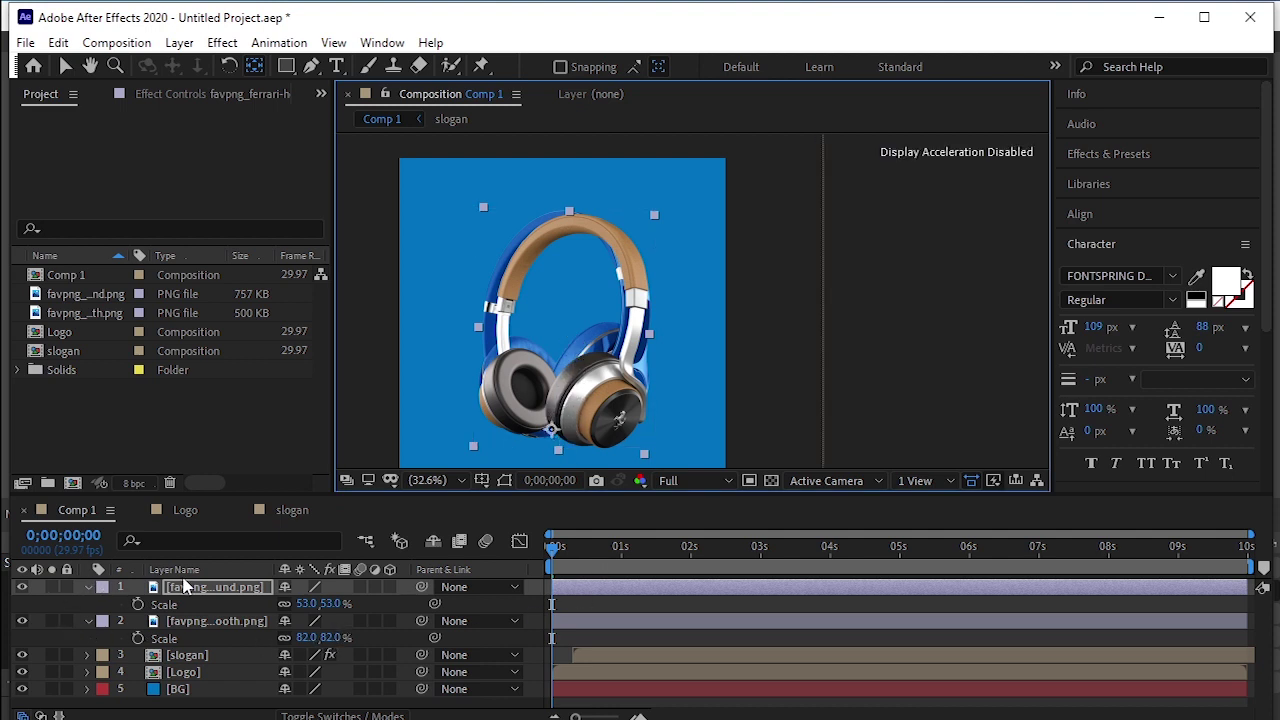
Hide the silver-and-brown headphones layer and collapse both headphone layers' properties.
click(22, 588)
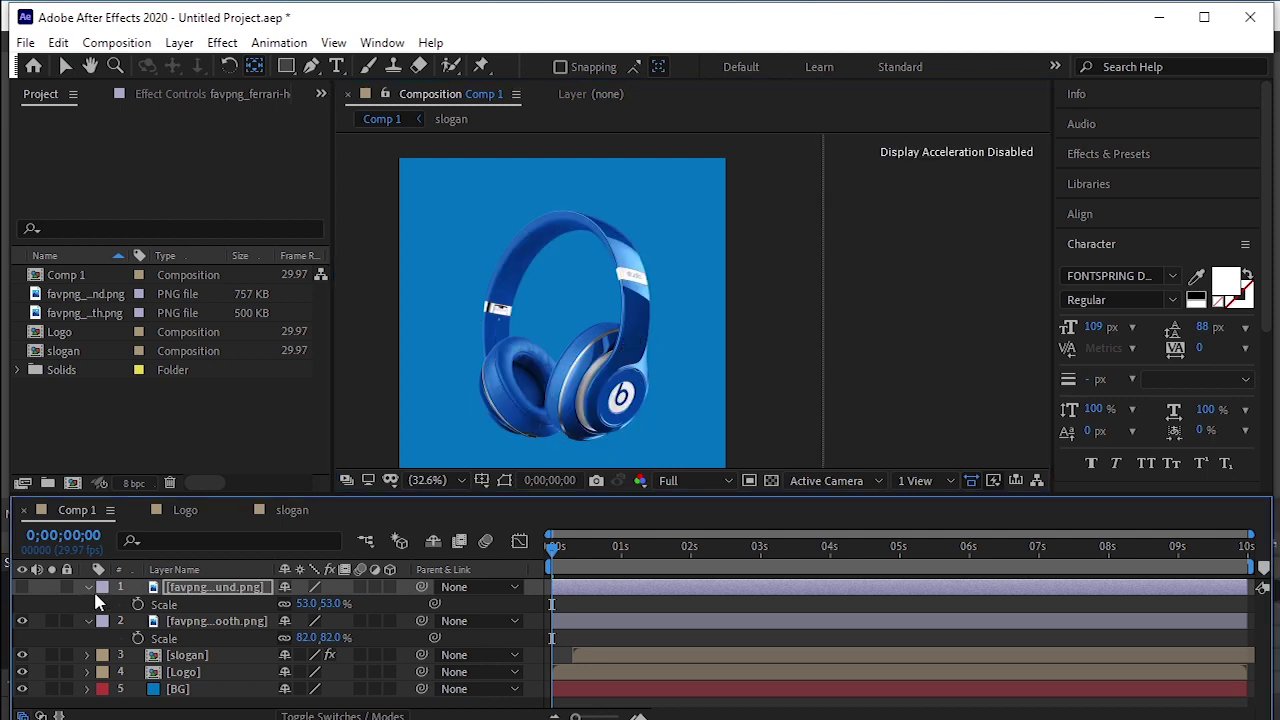
click(87, 588)
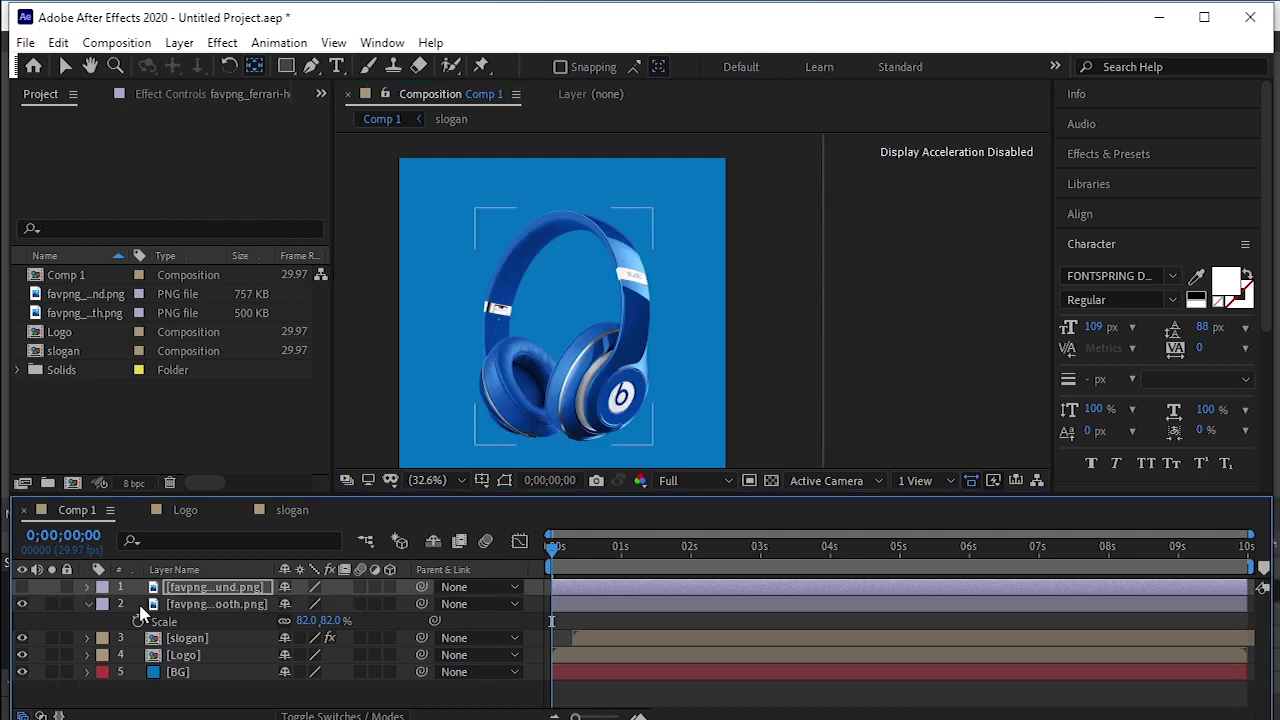
click(88, 604)
Show the Beats layer's Position and Rotation and keyframe both at about 2 seconds.
click(798, 606)
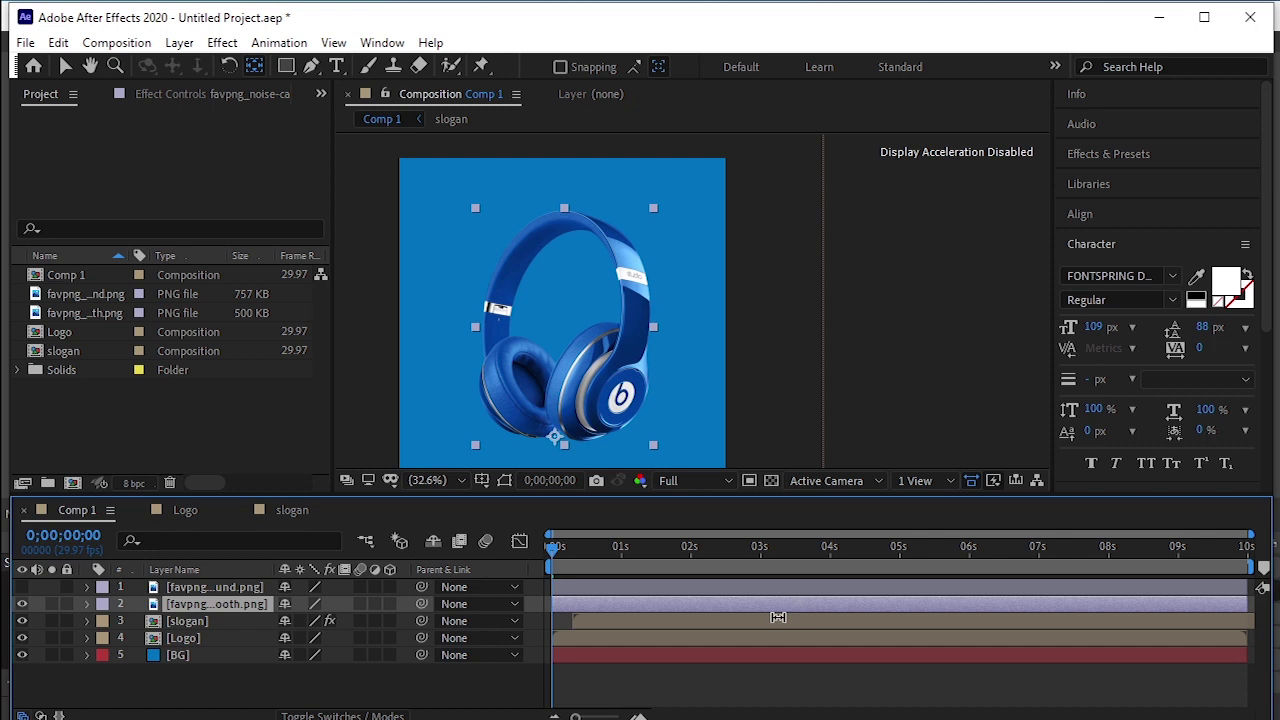
key(p)
key(shift+r)
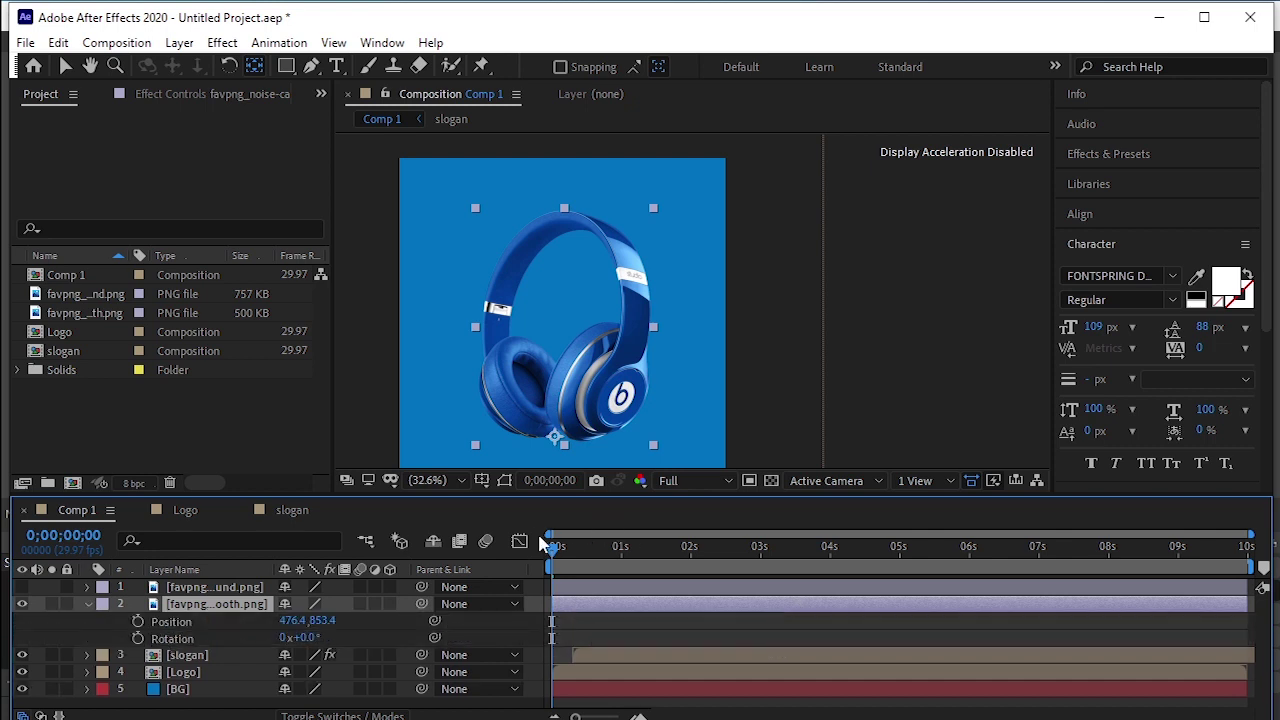
drag(553, 547, 688, 577)
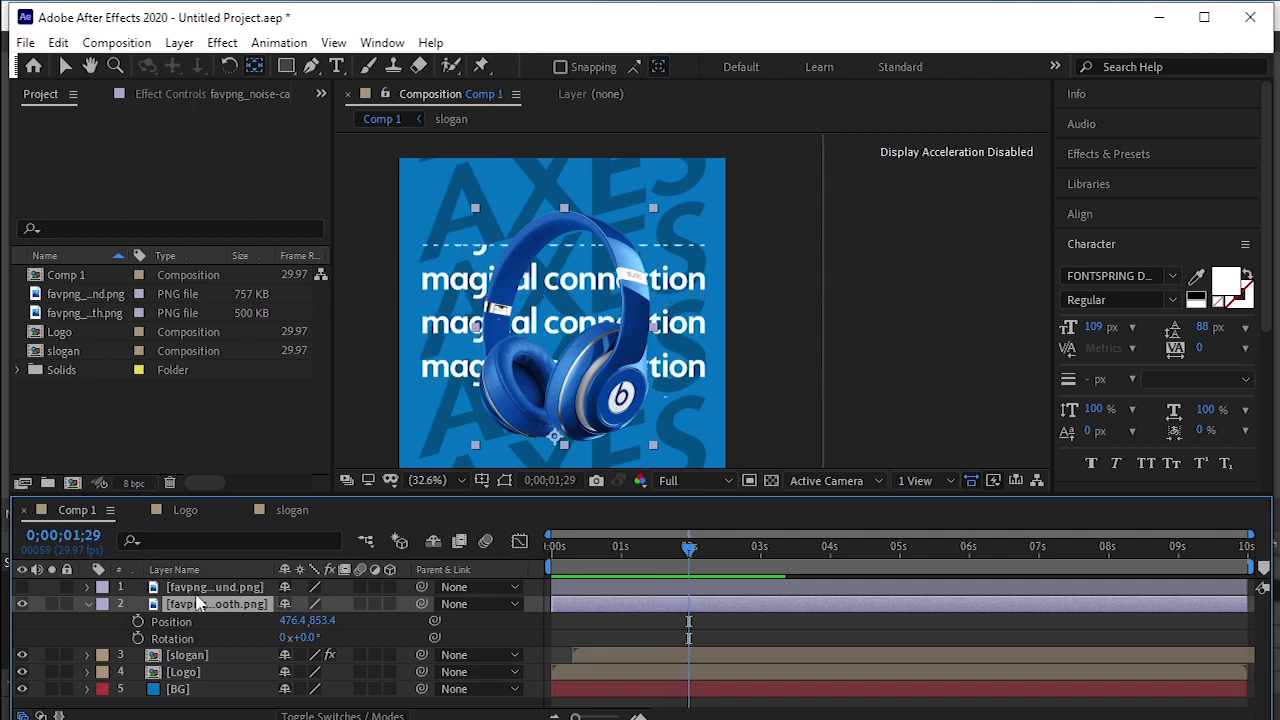
click(138, 621)
click(138, 638)
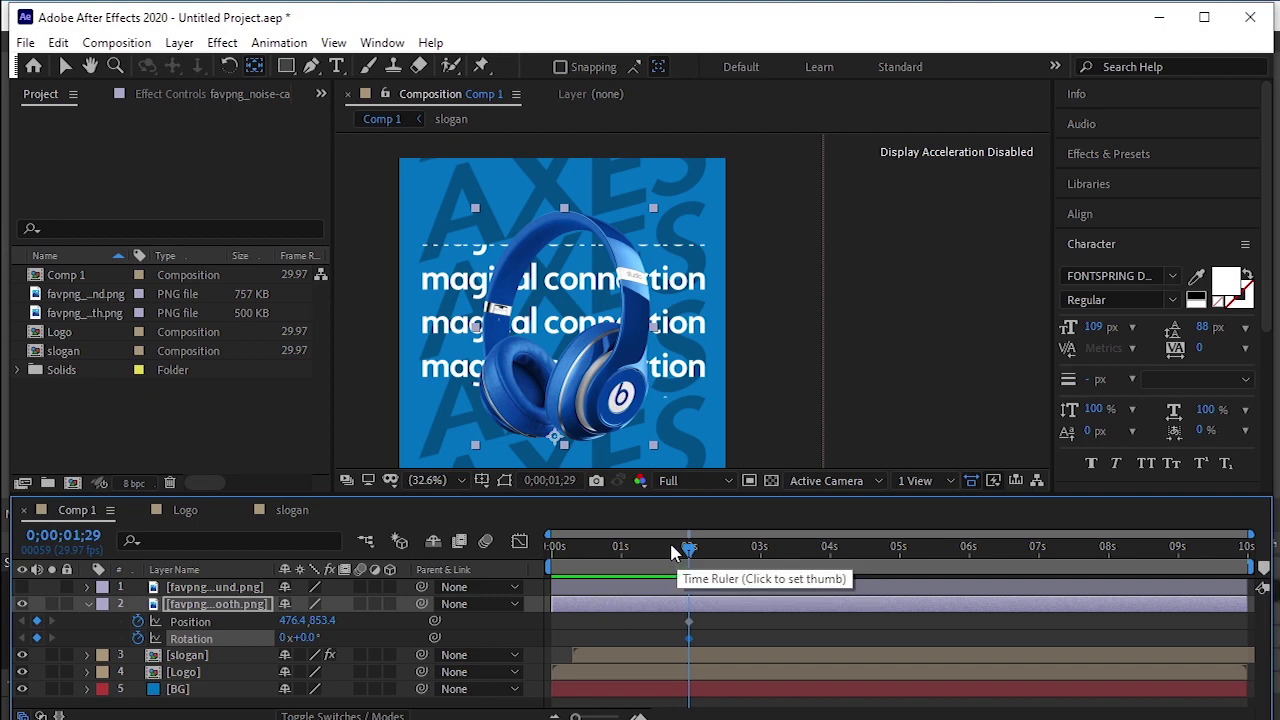
At 1;07, move the headphones off-frame left to X -328.6 and tilt them -30°.
drag(688, 556, 640, 566)
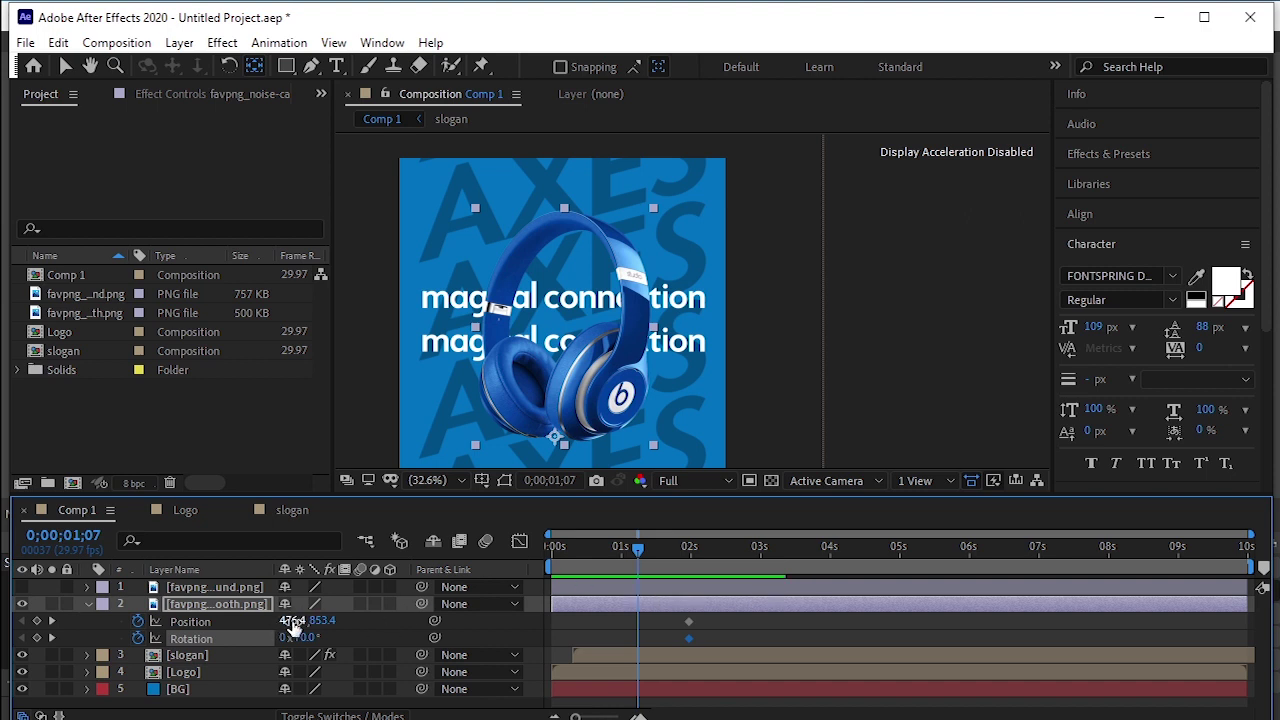
drag(287, 620, 126, 617)
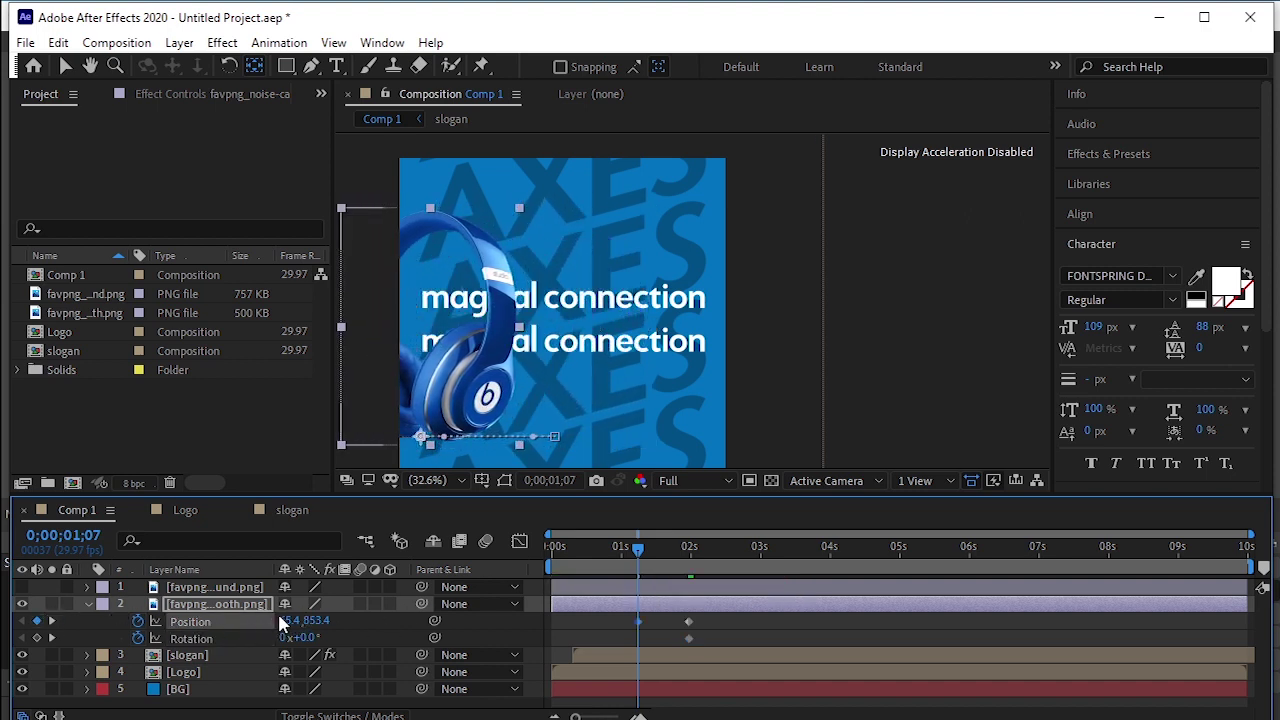
drag(288, 622, 160, 612)
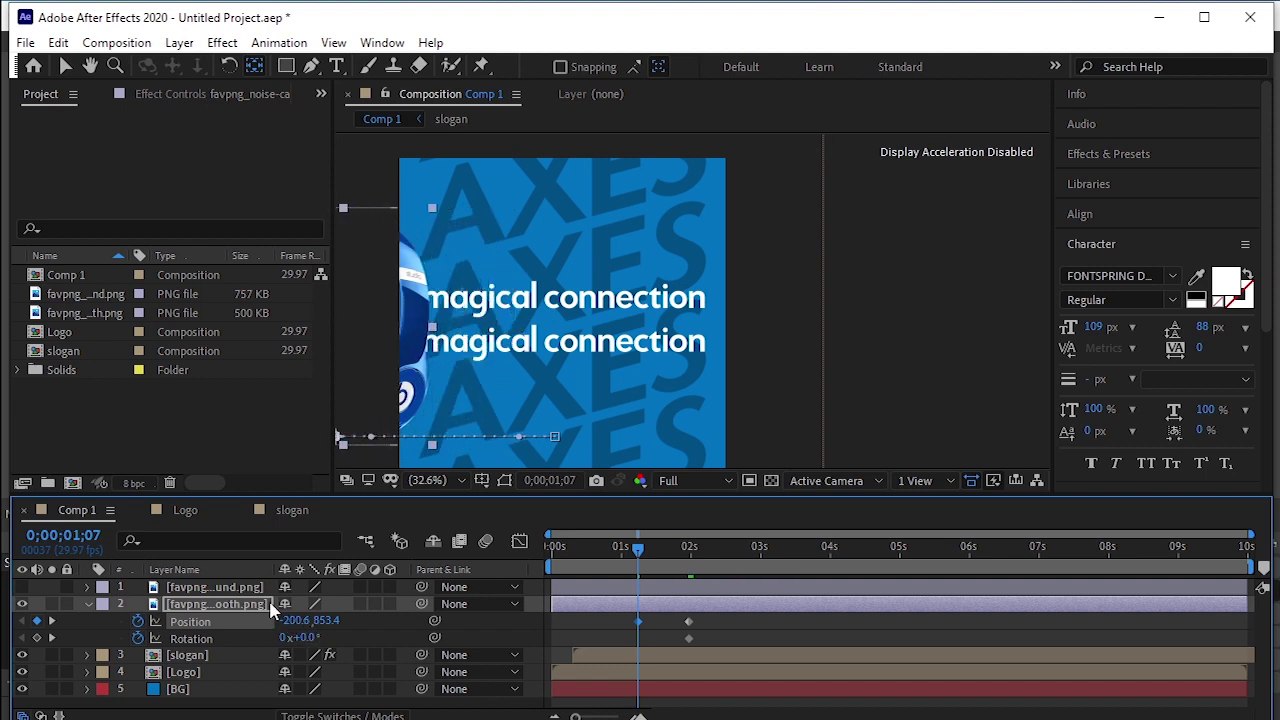
drag(292, 620, 170, 610)
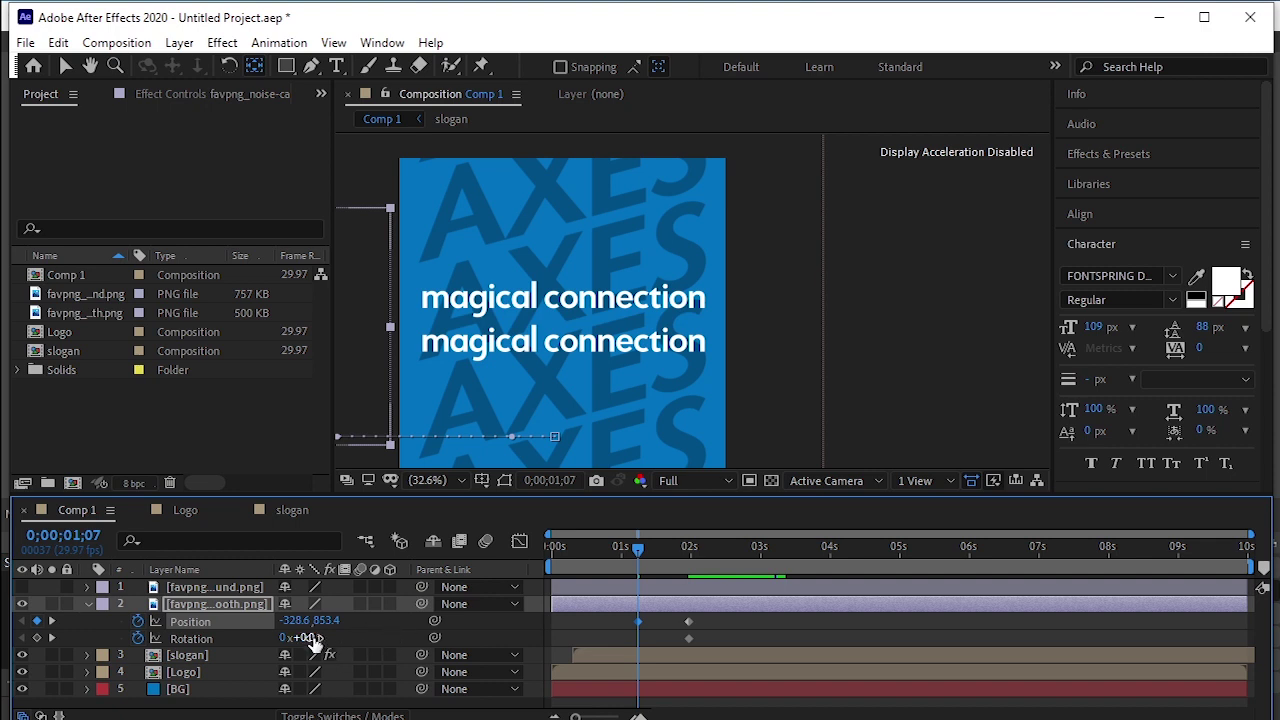
drag(305, 638, 571, 649)
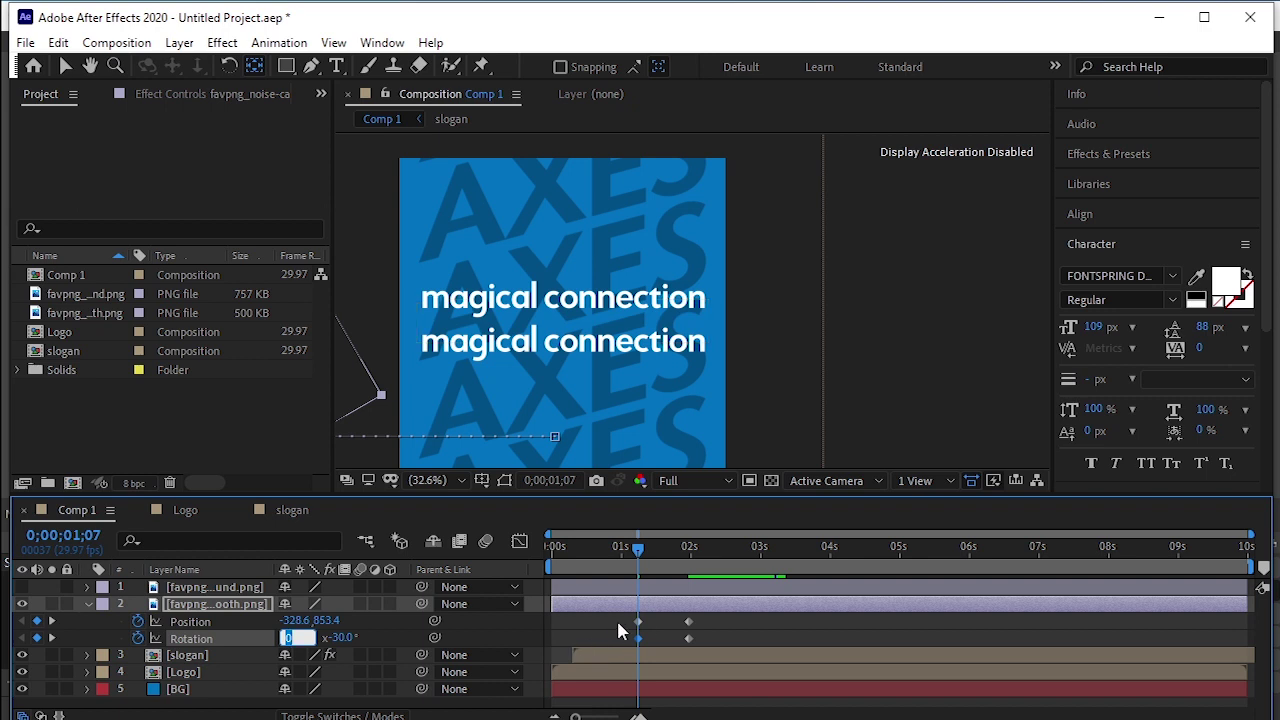
Apply Easy Ease to the 2-second keyframes and preview from the start.
drag(711, 612, 676, 644)
key(F9)
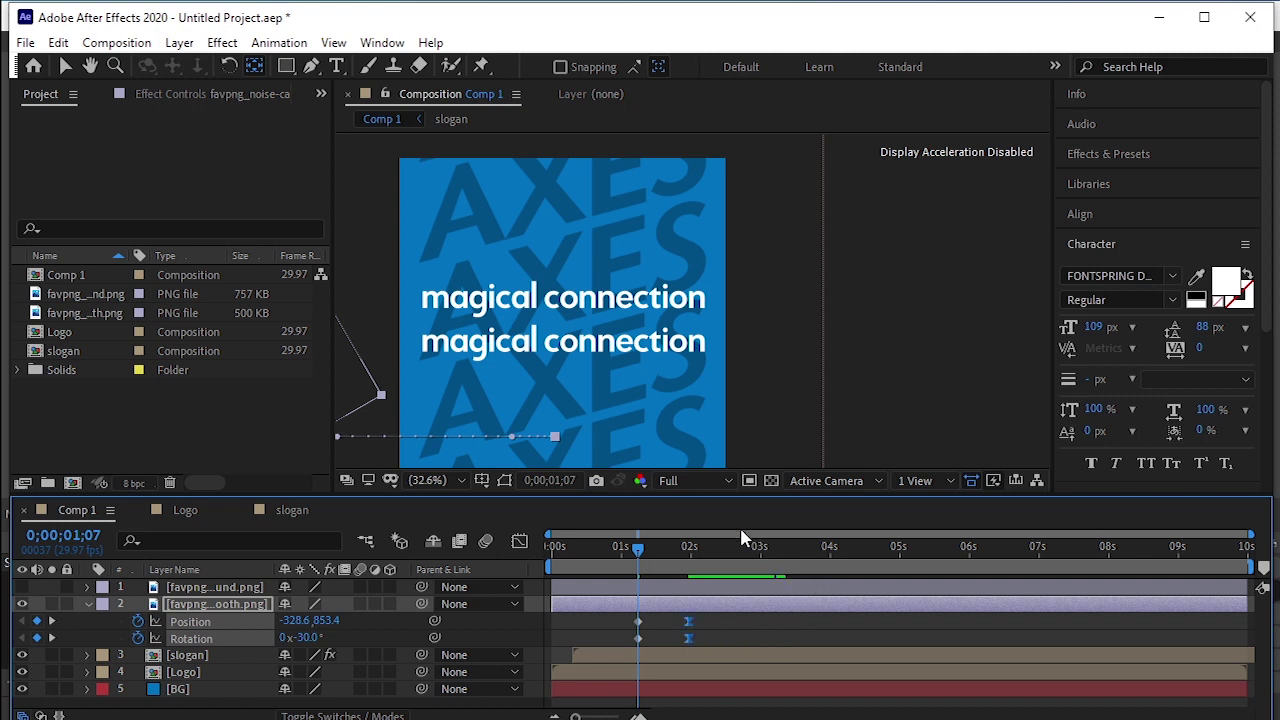
drag(648, 550, 486, 557)
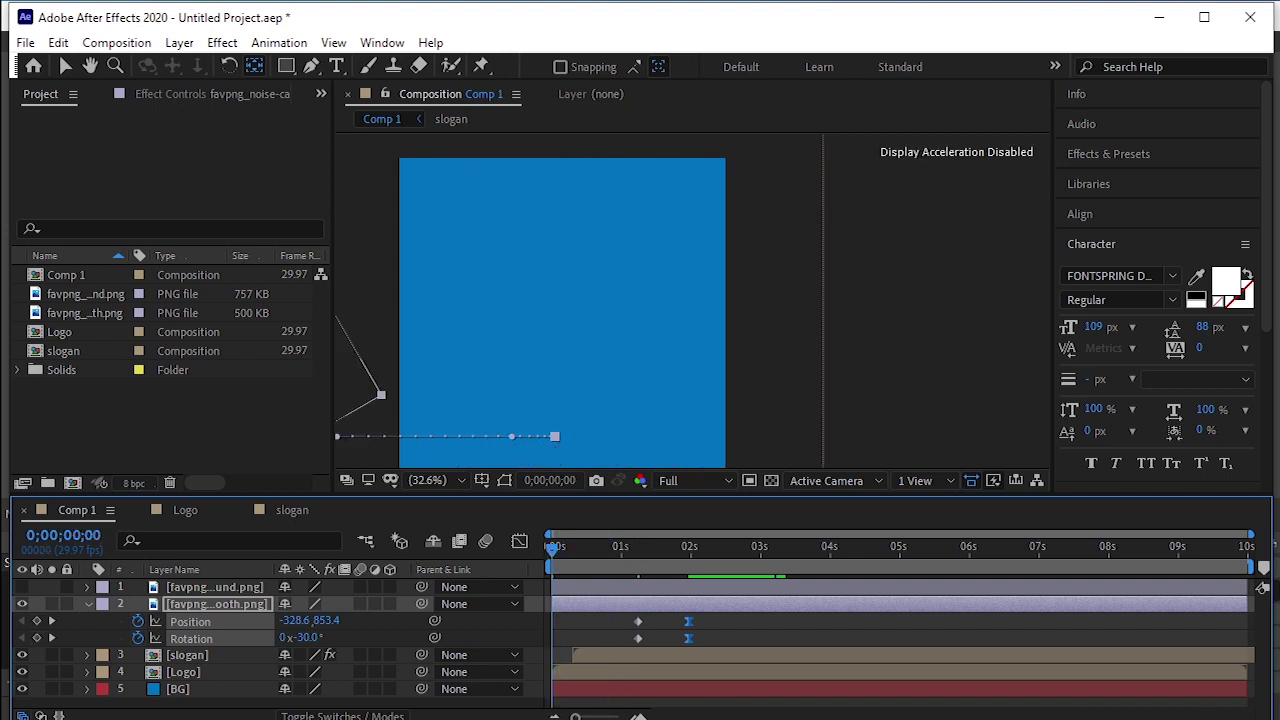
key(space)
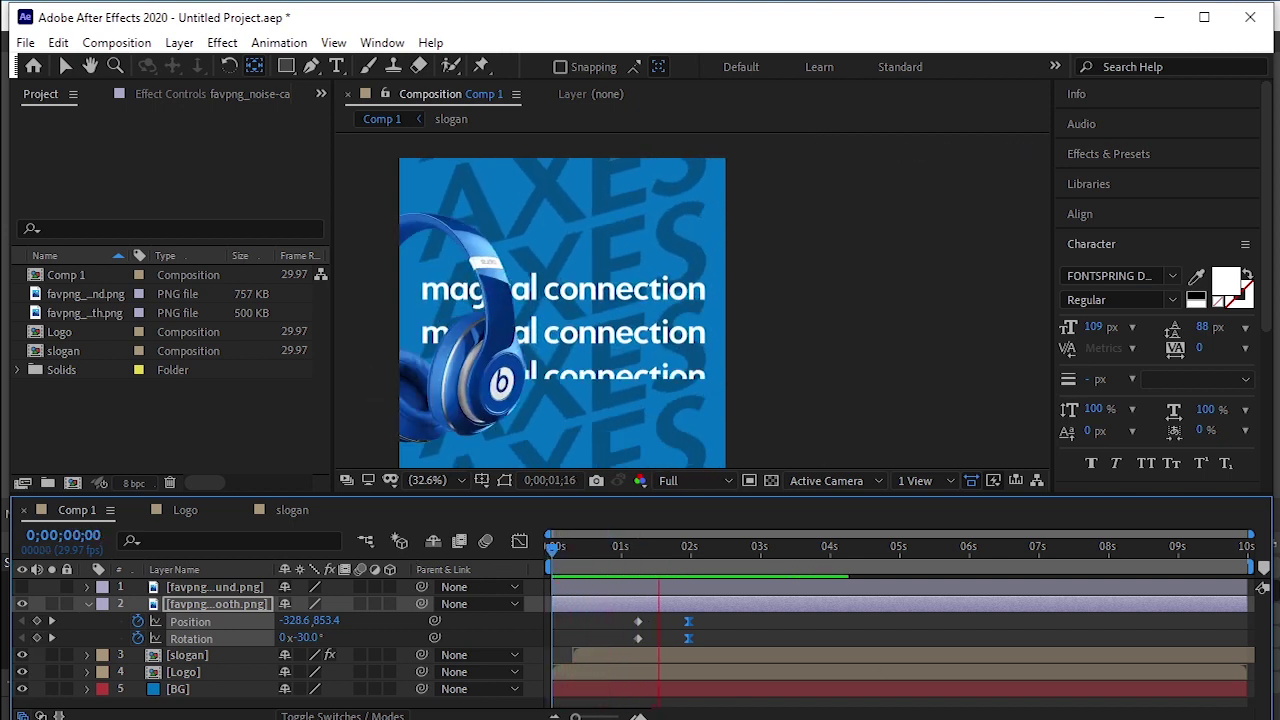
key(space)
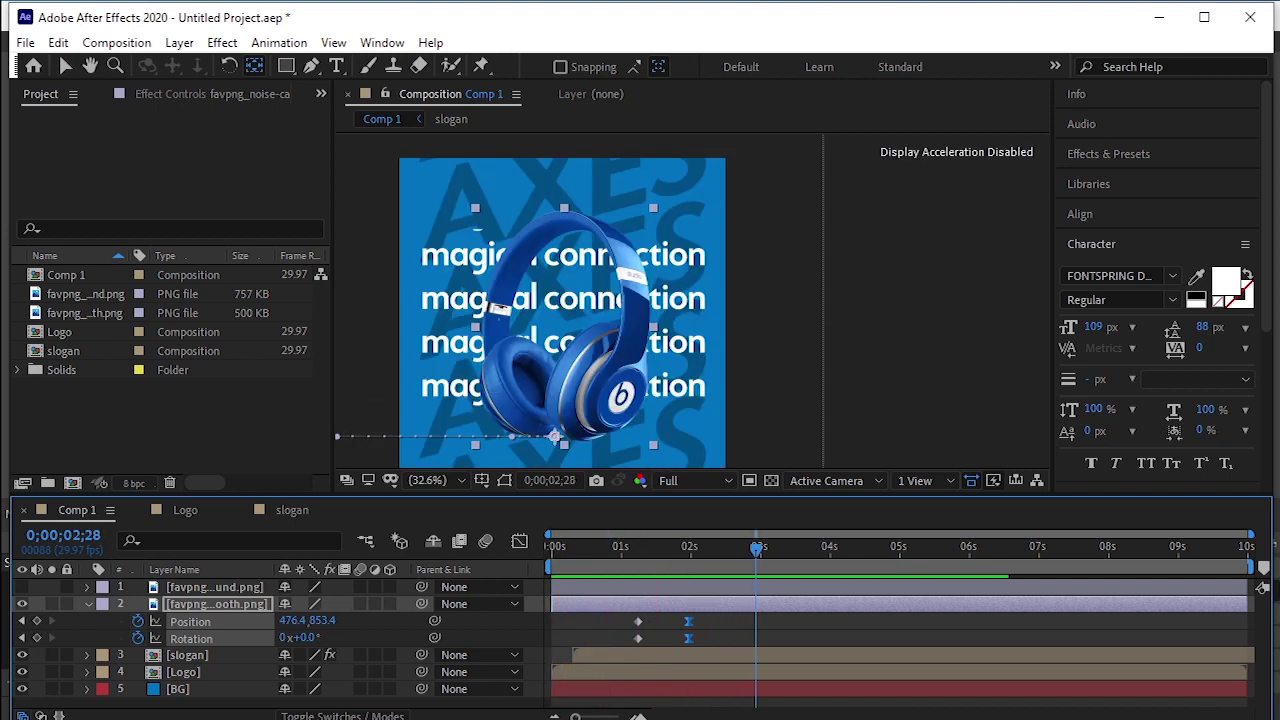
Change the 1;07 Rotation keyframe to -72°, preview the swing, and zoom the timeline in.
drag(757, 551, 640, 620)
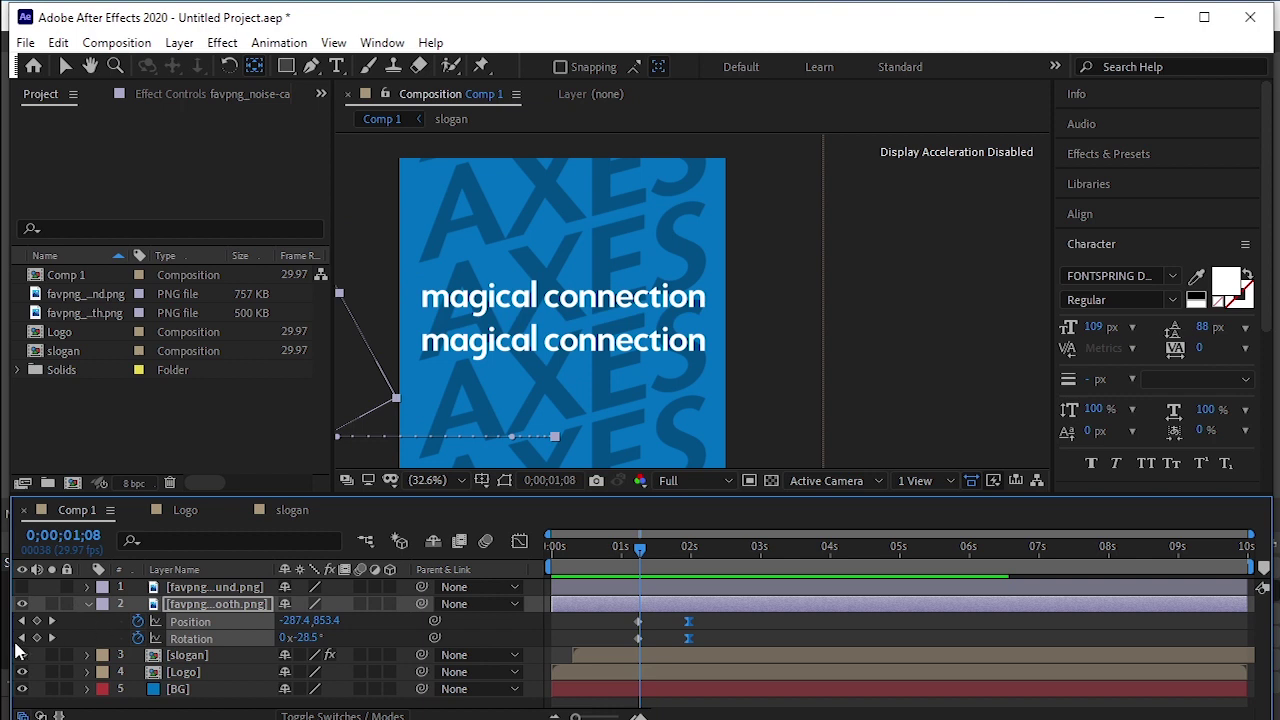
key(j)
drag(313, 642, 262, 645)
key(space)
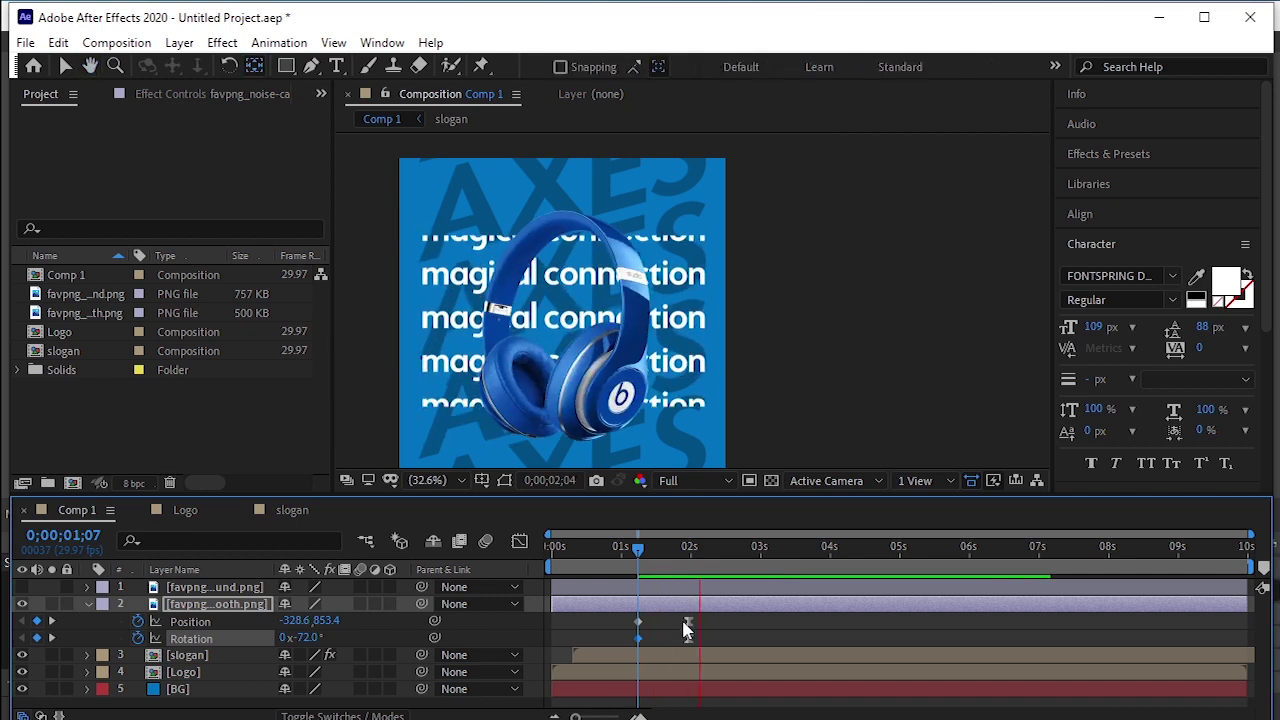
key(space)
key(equal)
drag(910, 535, 897, 535)
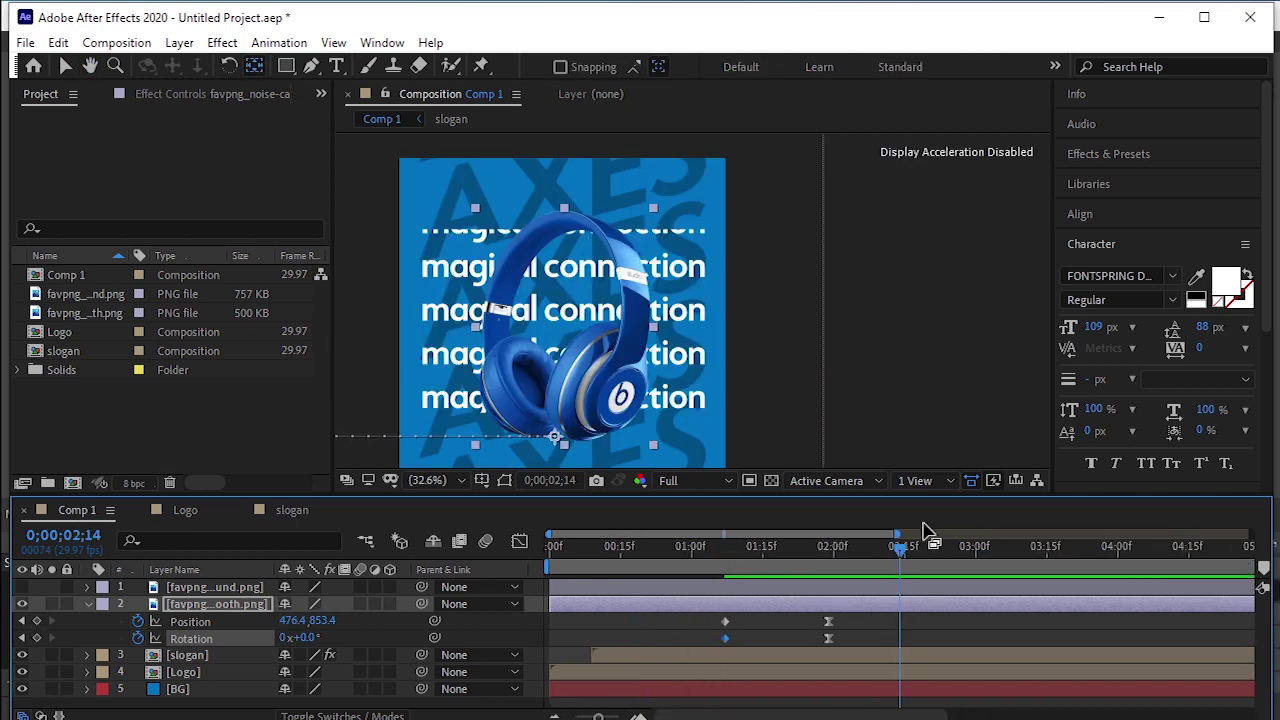
Keyframe Position and Rotation at 2:15, then at 3:00 set Position 1305.4, 853.4 and Rotation 55°.
click(907, 568)
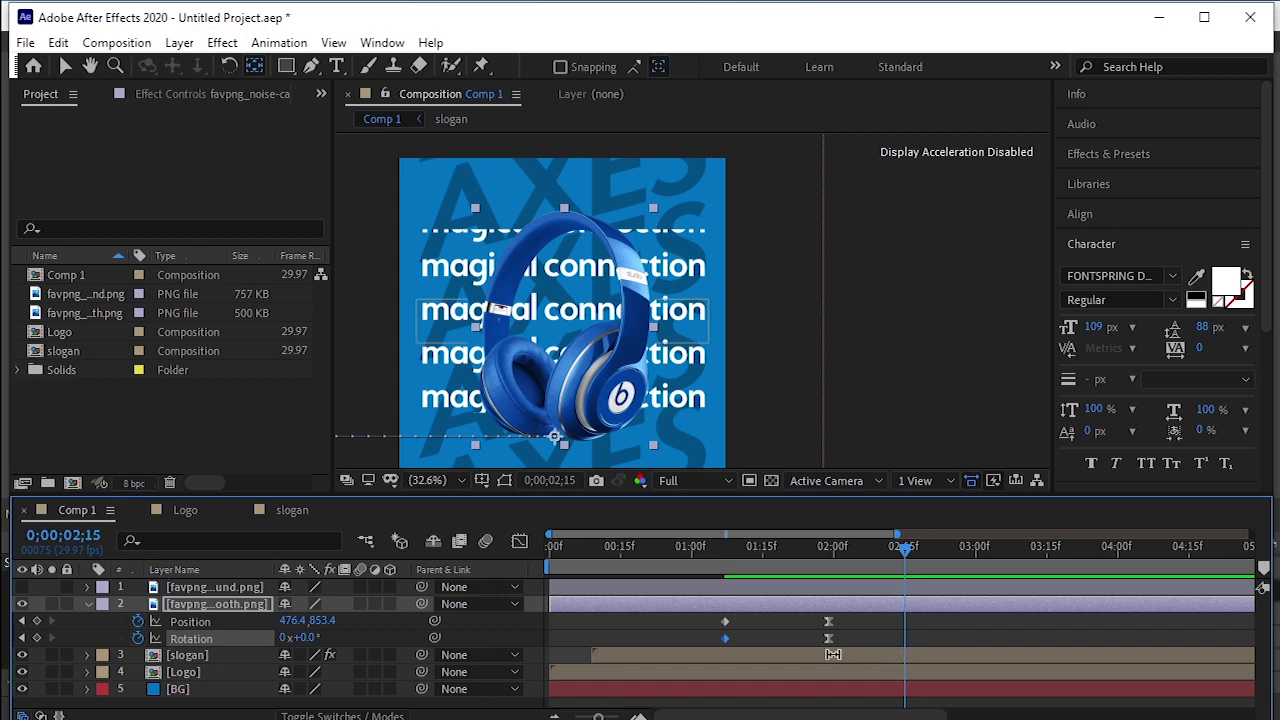
click(37, 621)
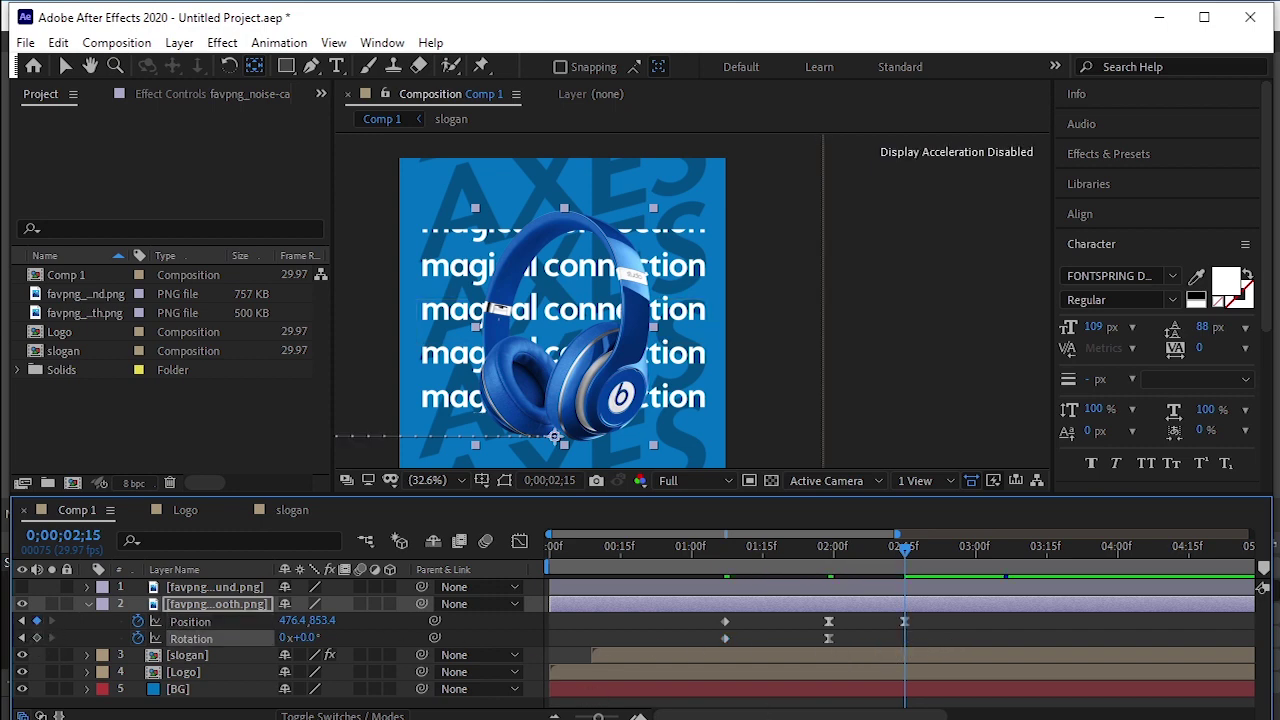
click(37, 638)
drag(912, 560, 977, 598)
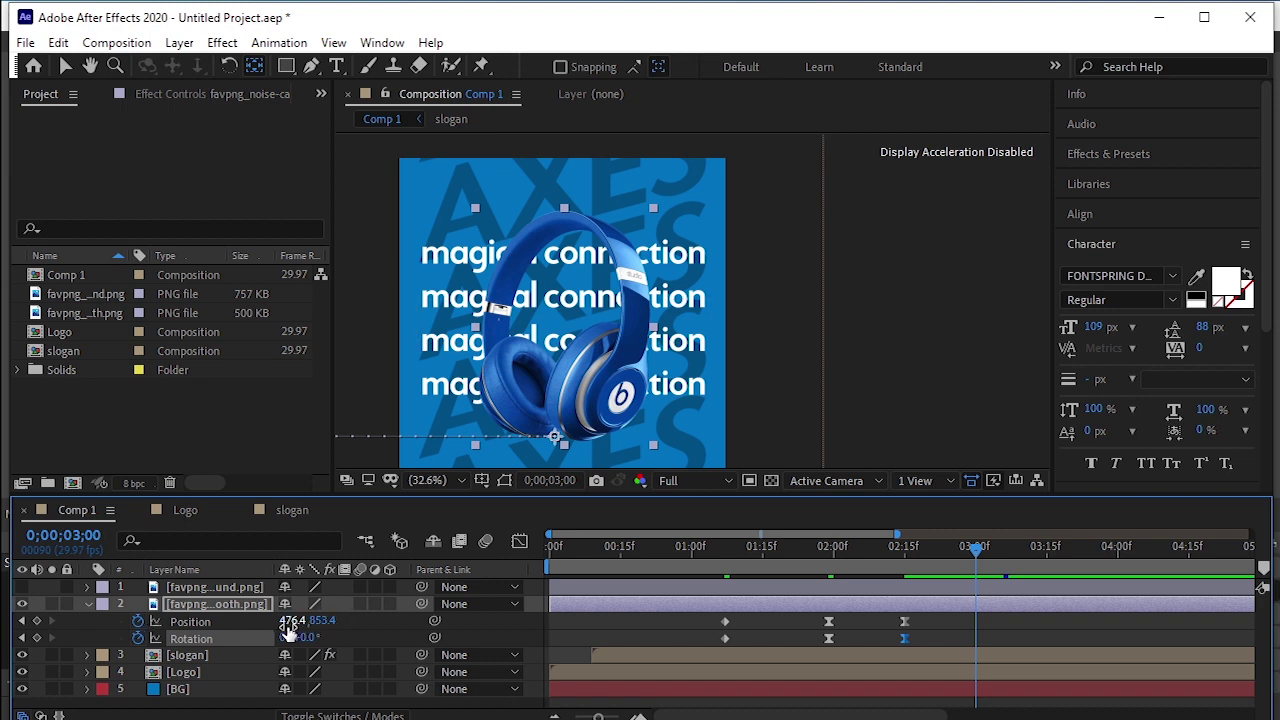
drag(290, 622, 372, 625)
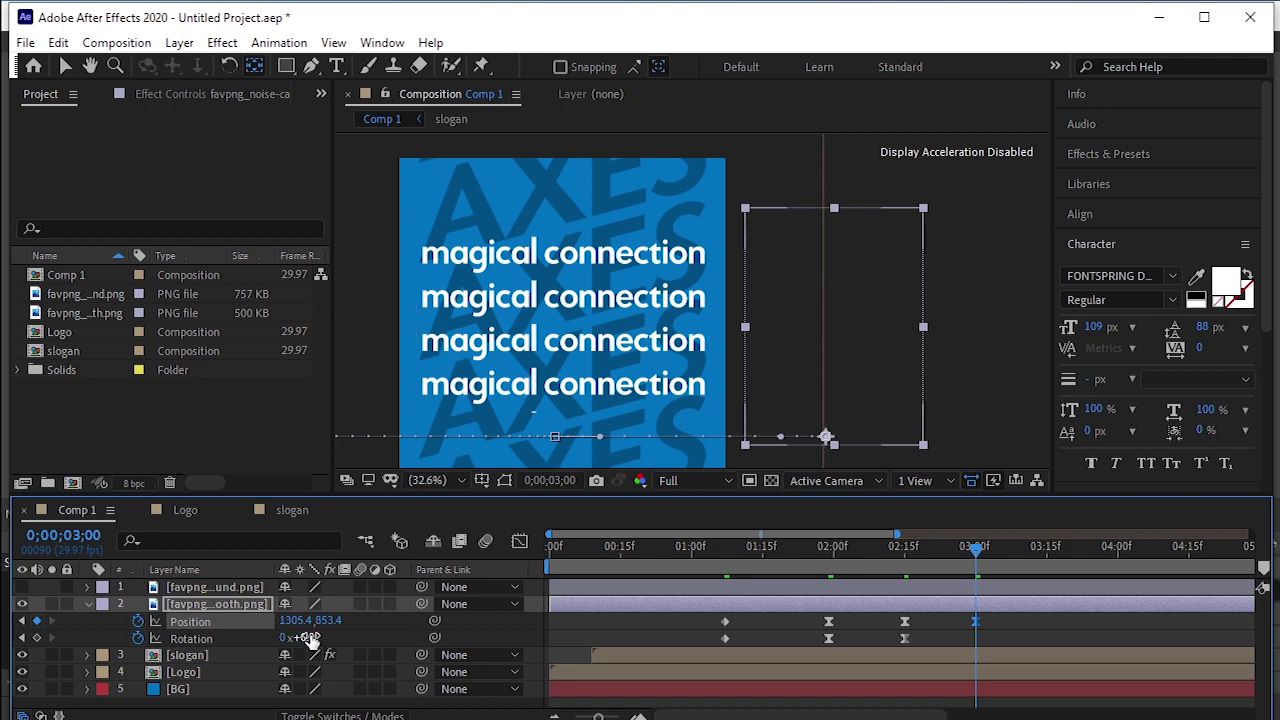
drag(297, 638, 373, 636)
Preview the animation from the start and check the 2:15 and 3-second keyframes.
drag(978, 560, 553, 548)
key(space)
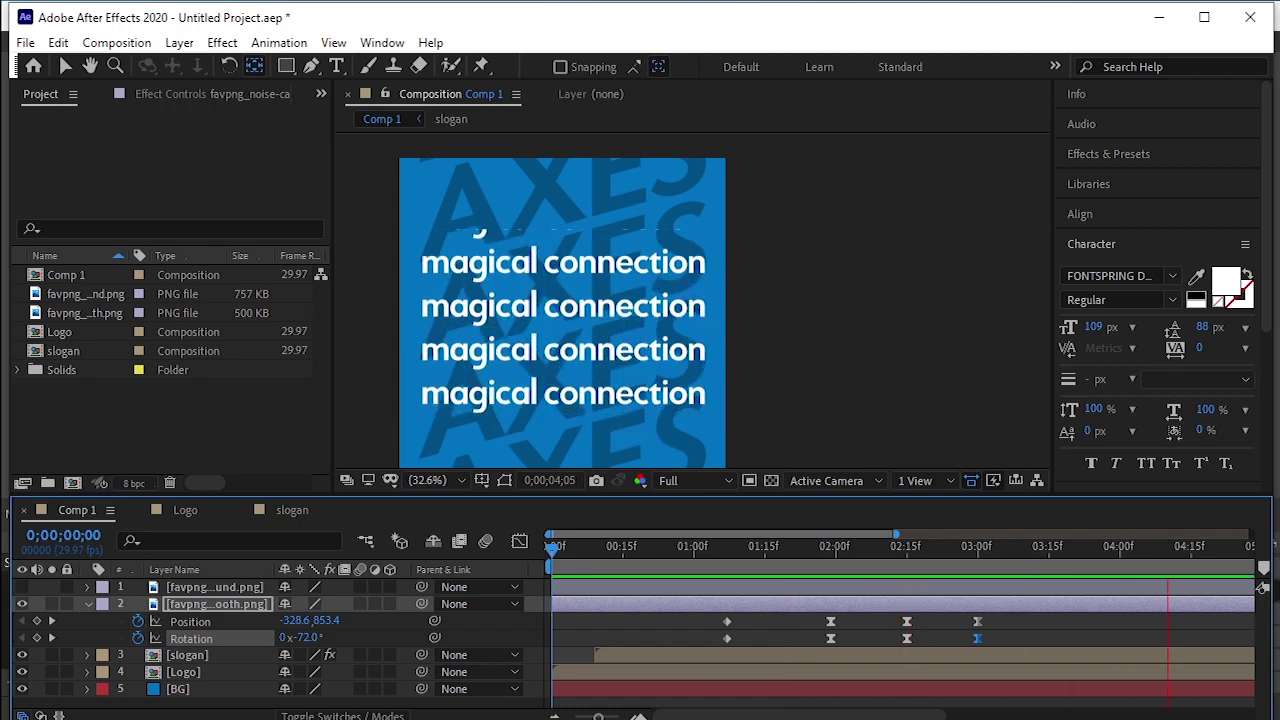
key(space)
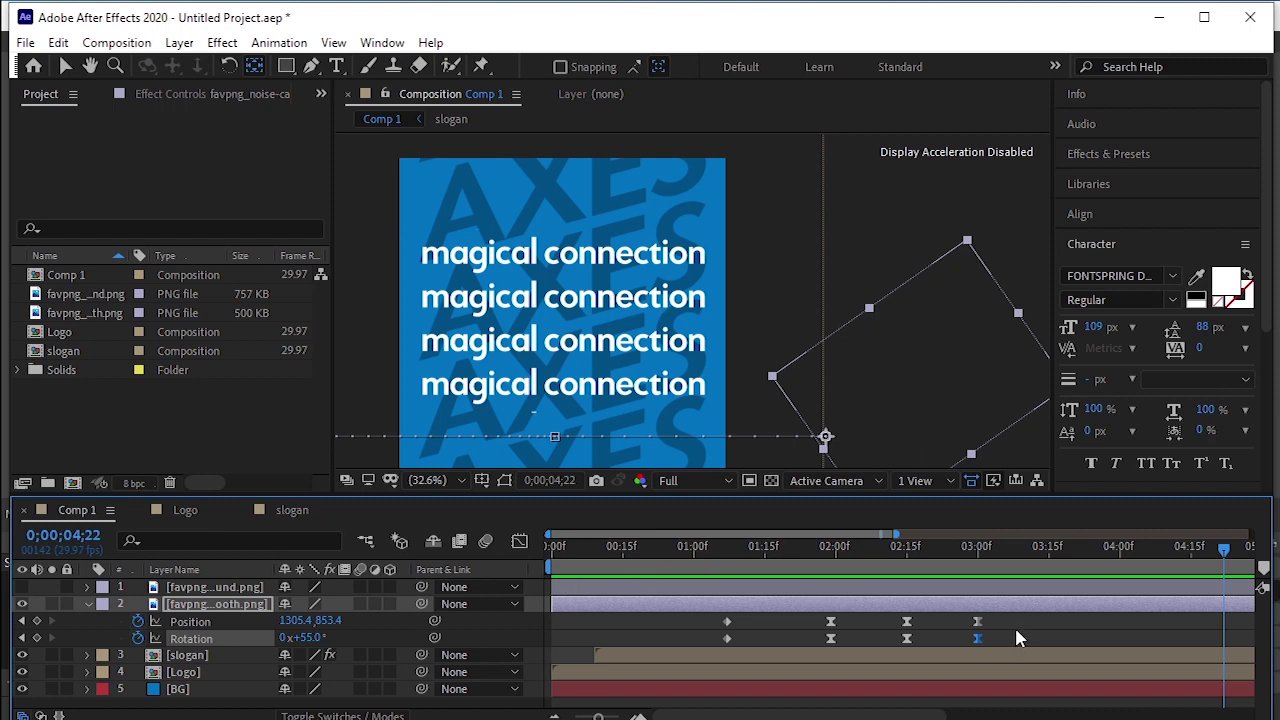
drag(1012, 614, 1006, 645)
mouse_move(922, 625)
mouse_down()
mouse_move(901, 645)
mouse_move(917, 643)
mouse_up()
click(853, 627)
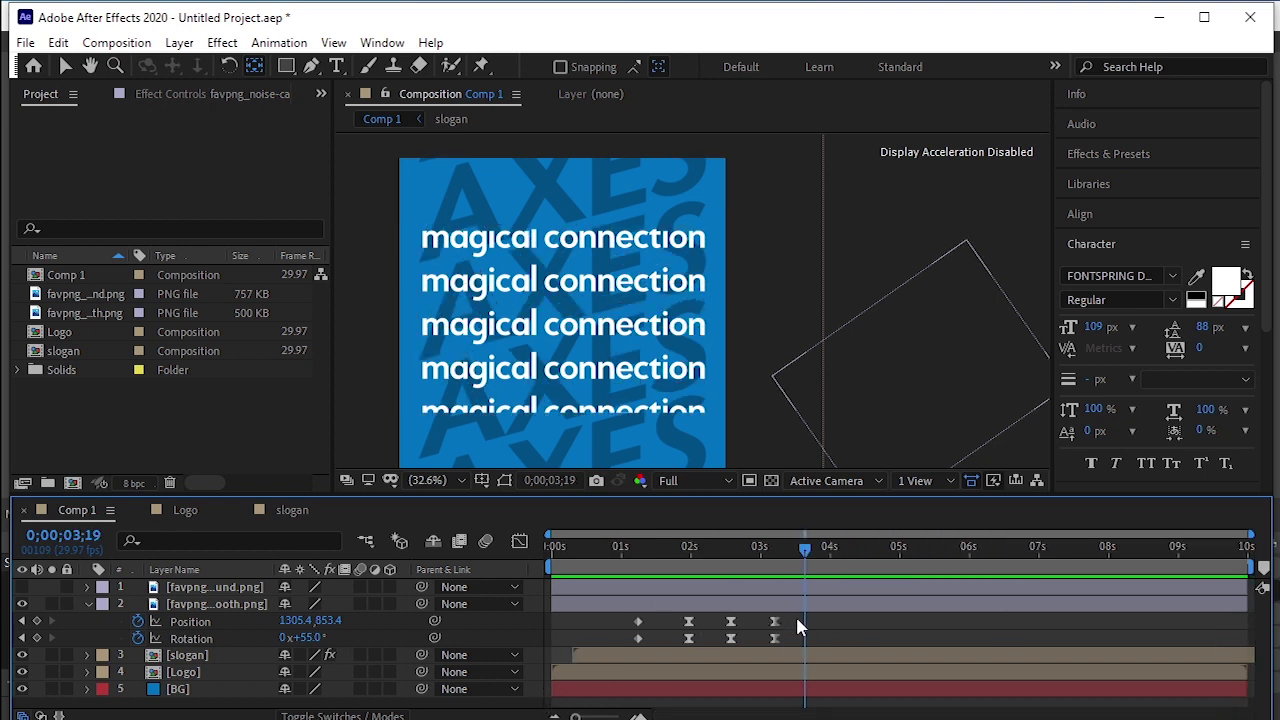
Copy the blue headphones' swing keyframes onto the unhidden brown headphones layer and preview from the start.
drag(787, 613, 620, 652)
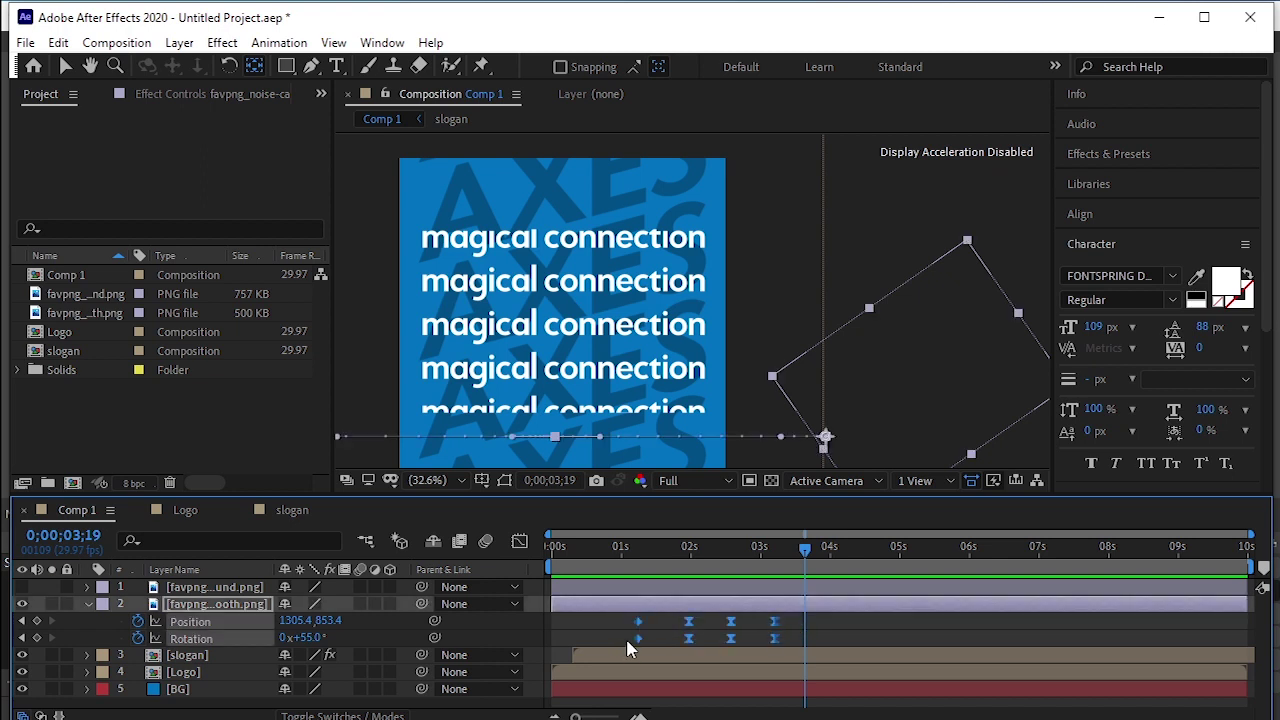
click(88, 605)
click(176, 588)
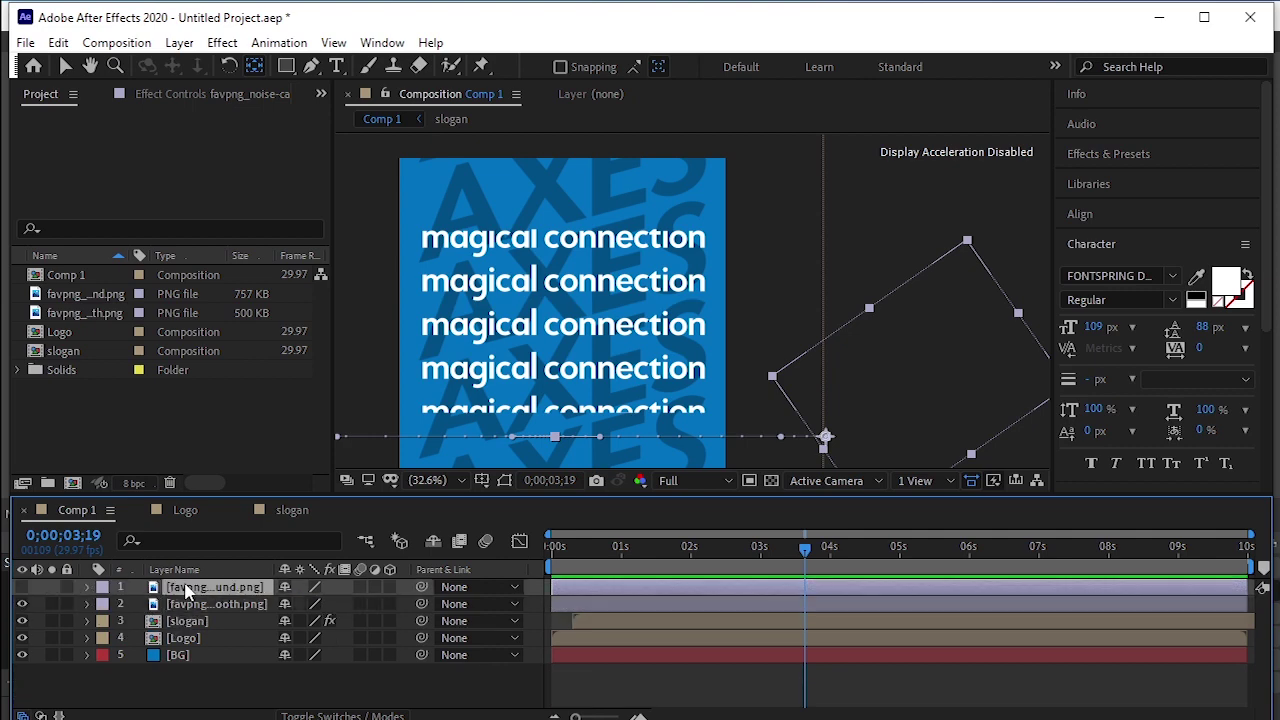
click(23, 588)
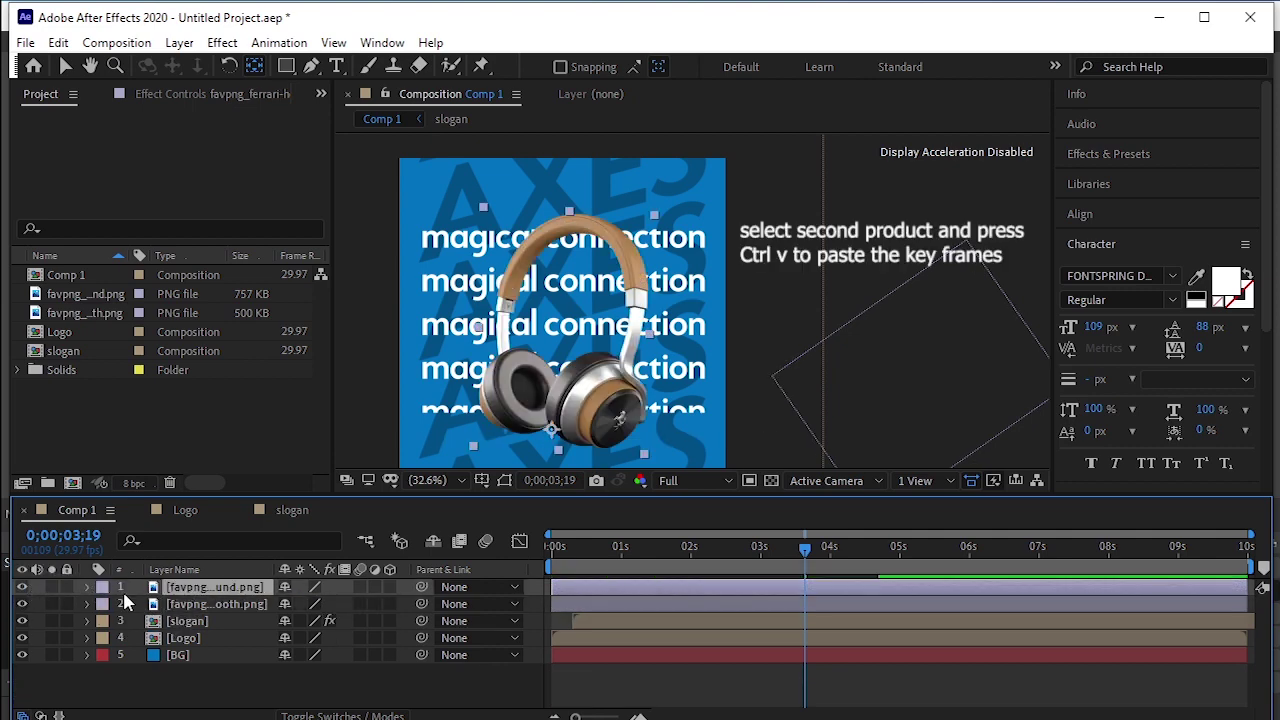
key(Home)
key(space)
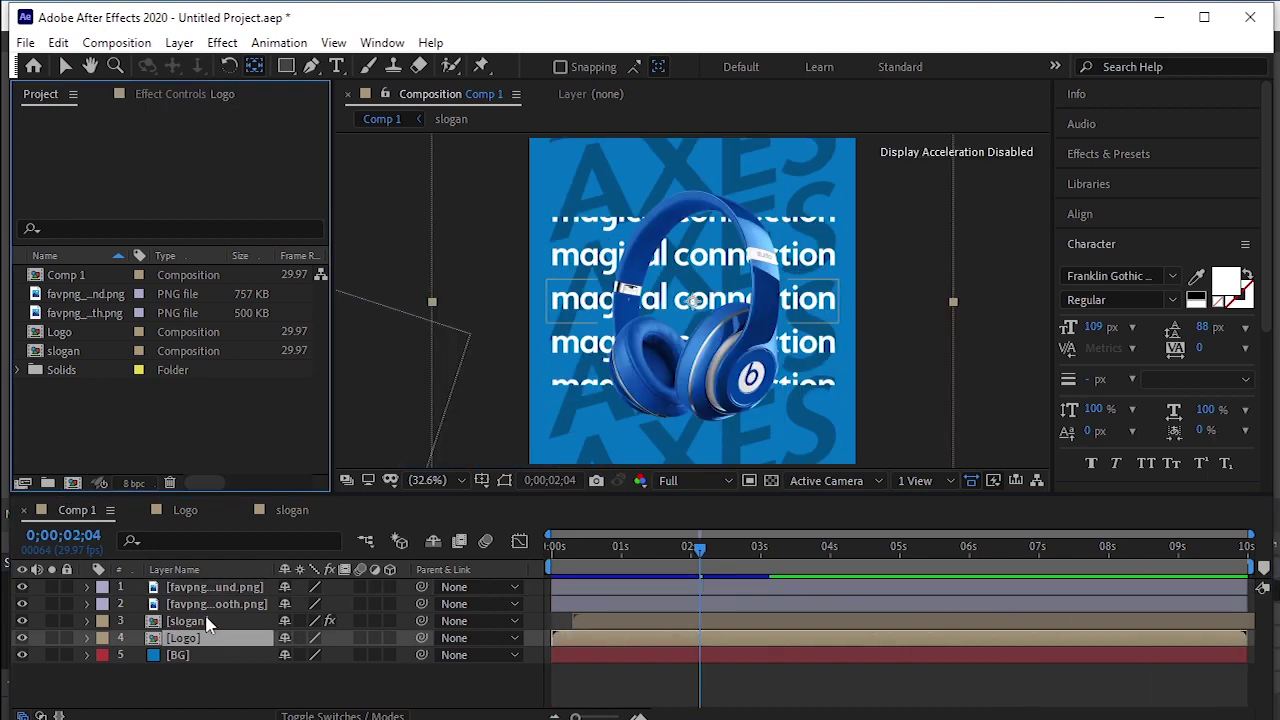
Duplicate the slogan layer to the top and replace its source with a duplicated slogan 2 comp.
click(212, 622)
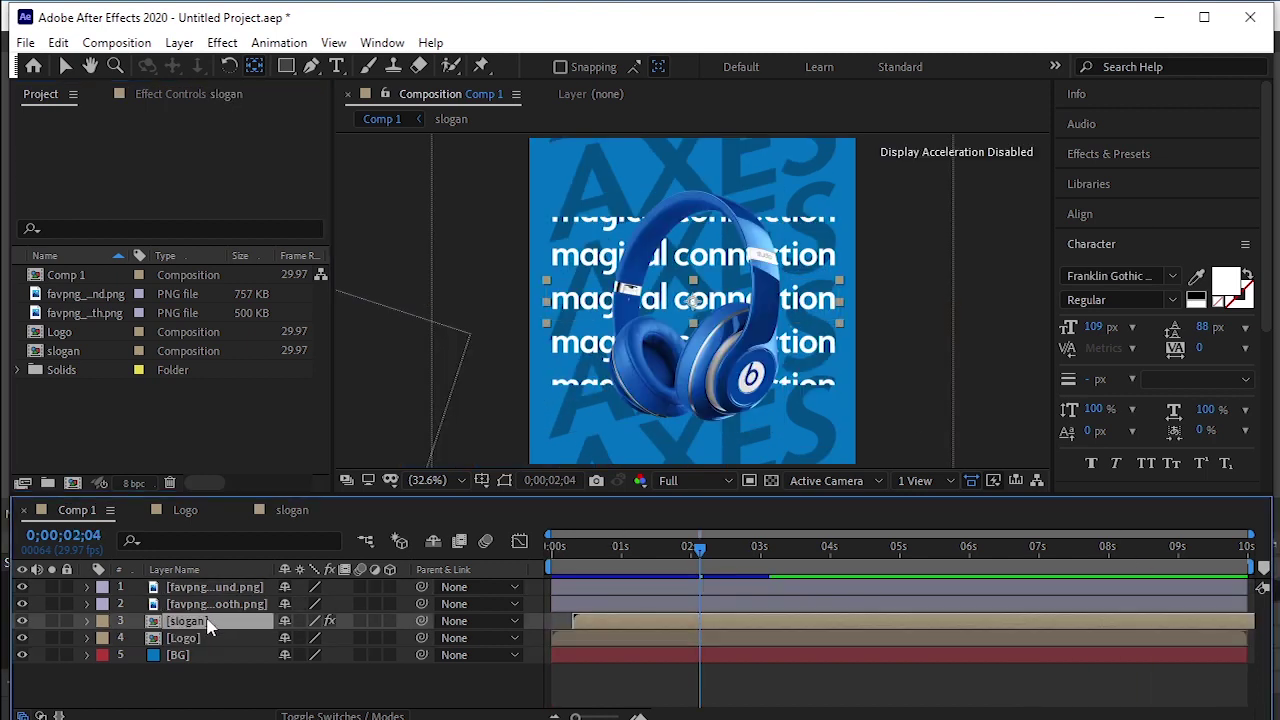
key(ctrl+d)
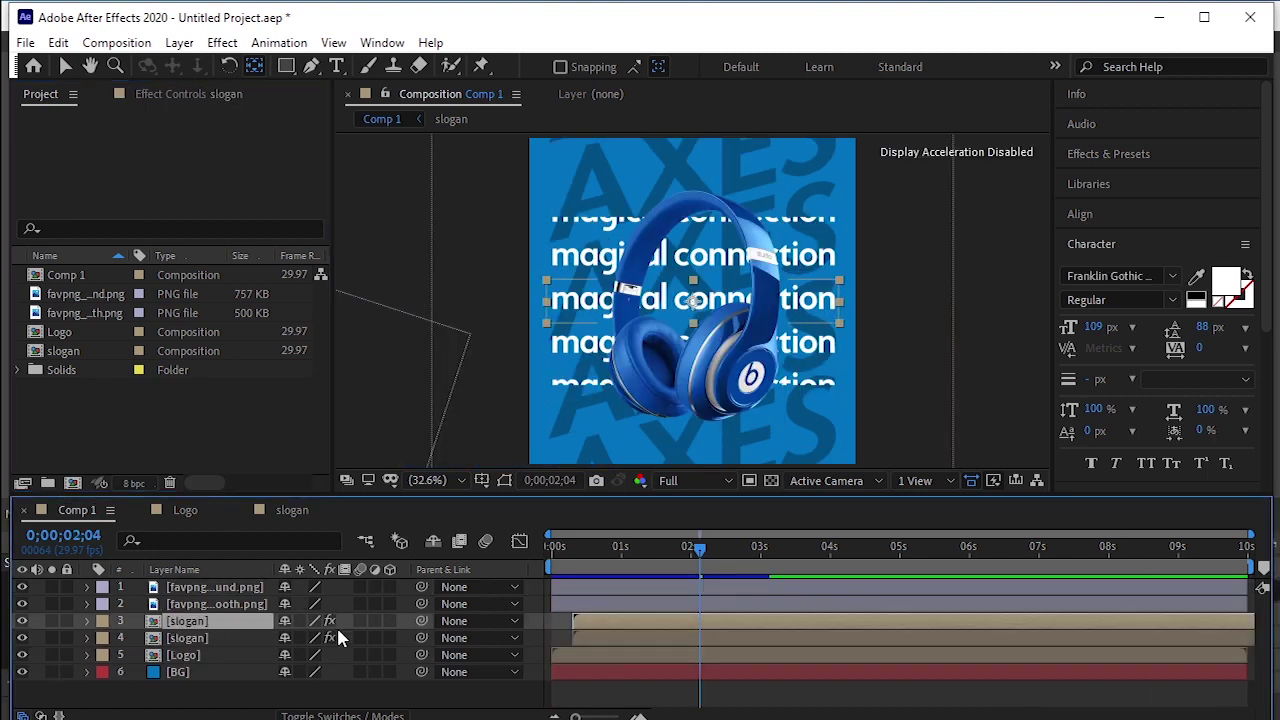
drag(202, 622, 201, 582)
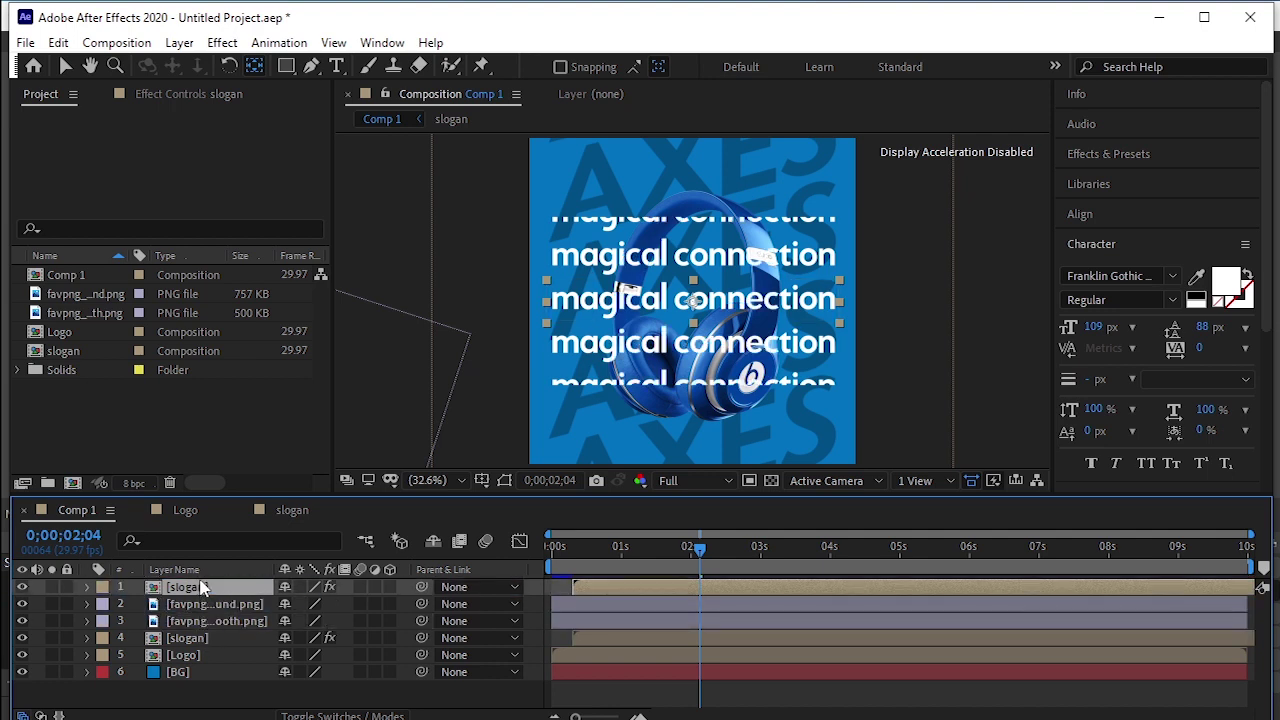
click(70, 352)
key(ctrl+d)
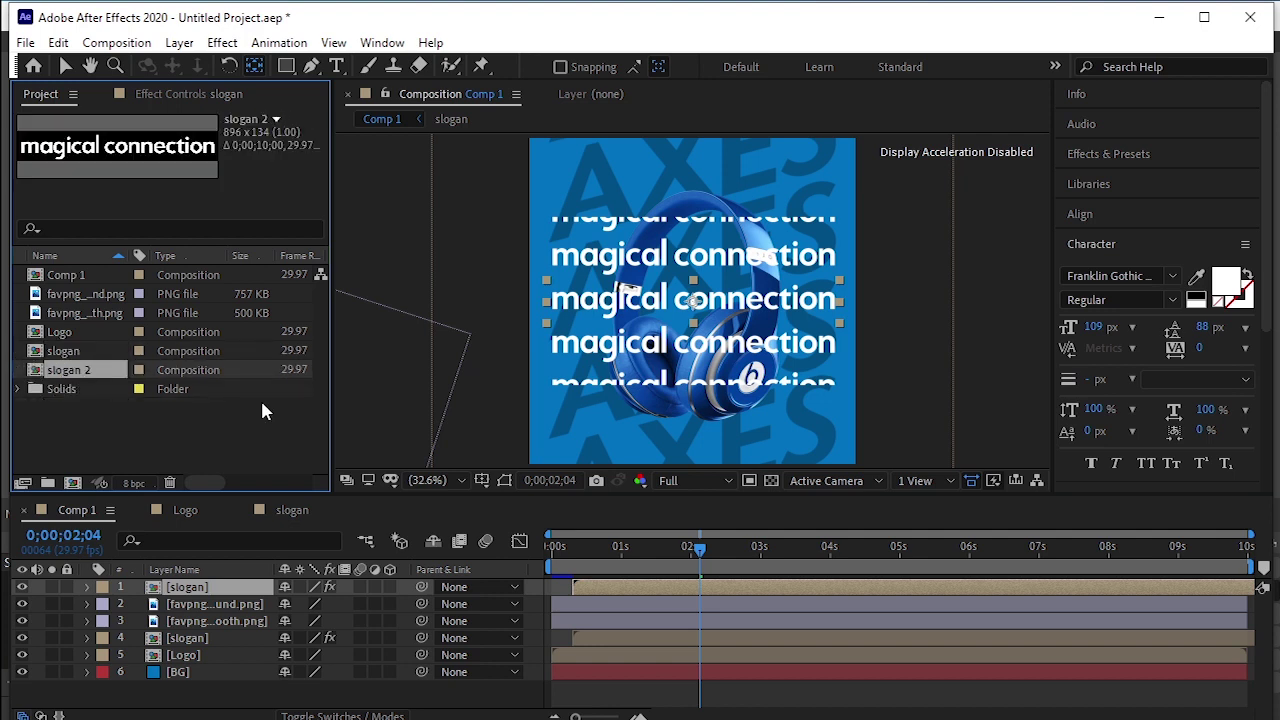
drag(70, 372, 705, 310)
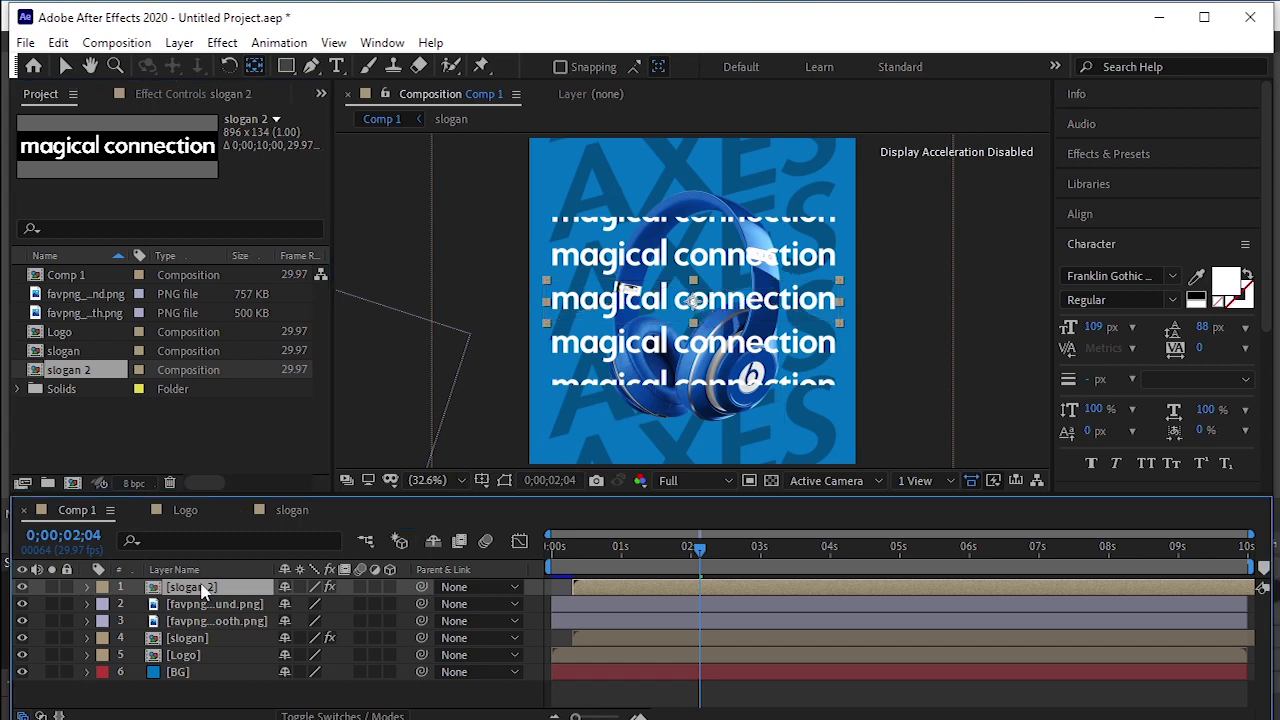
In slogan 2, swap the magical connection text's fill and stroke so it becomes a 1 px outline.
double_click(110, 586)
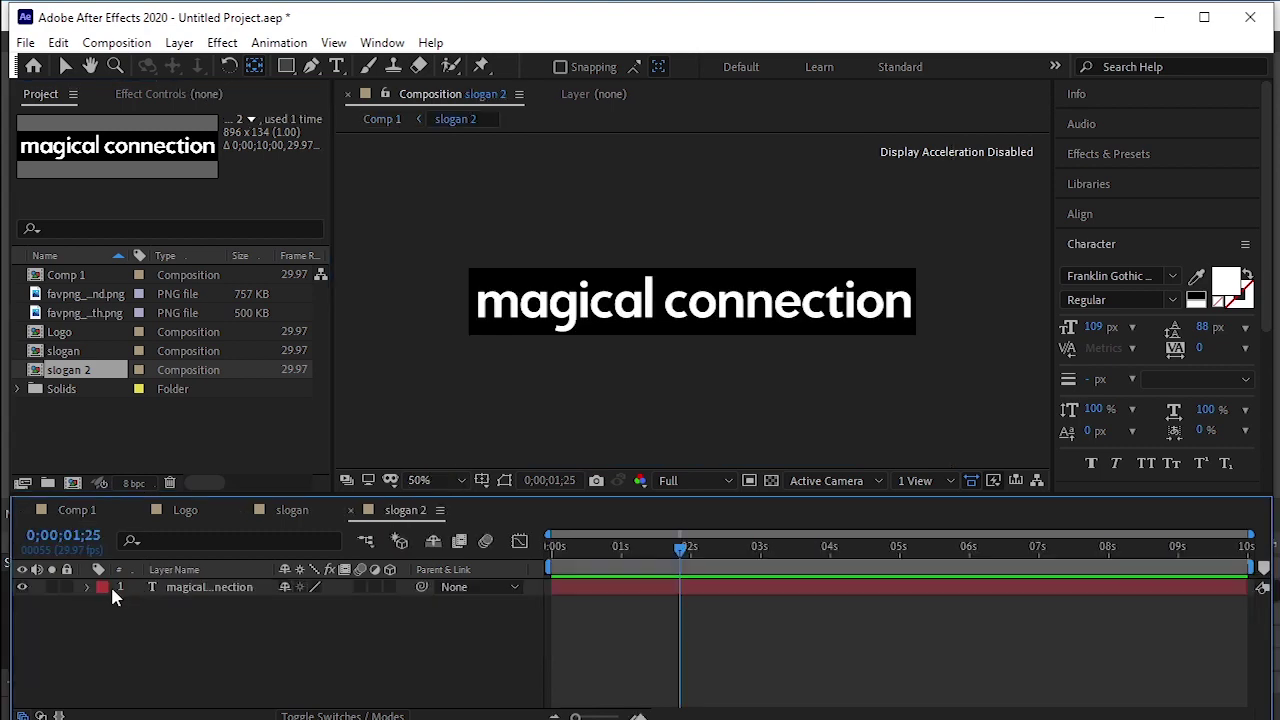
click(182, 590)
click(336, 66)
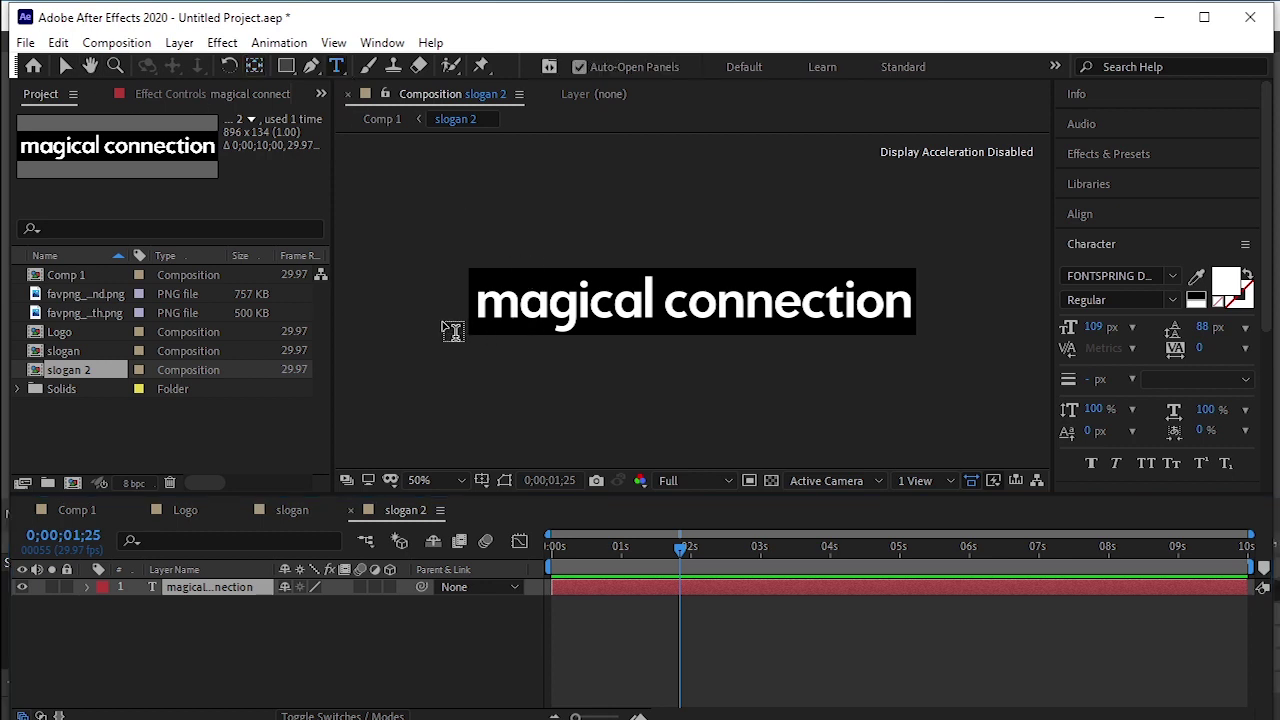
drag(478, 300, 1274, 298)
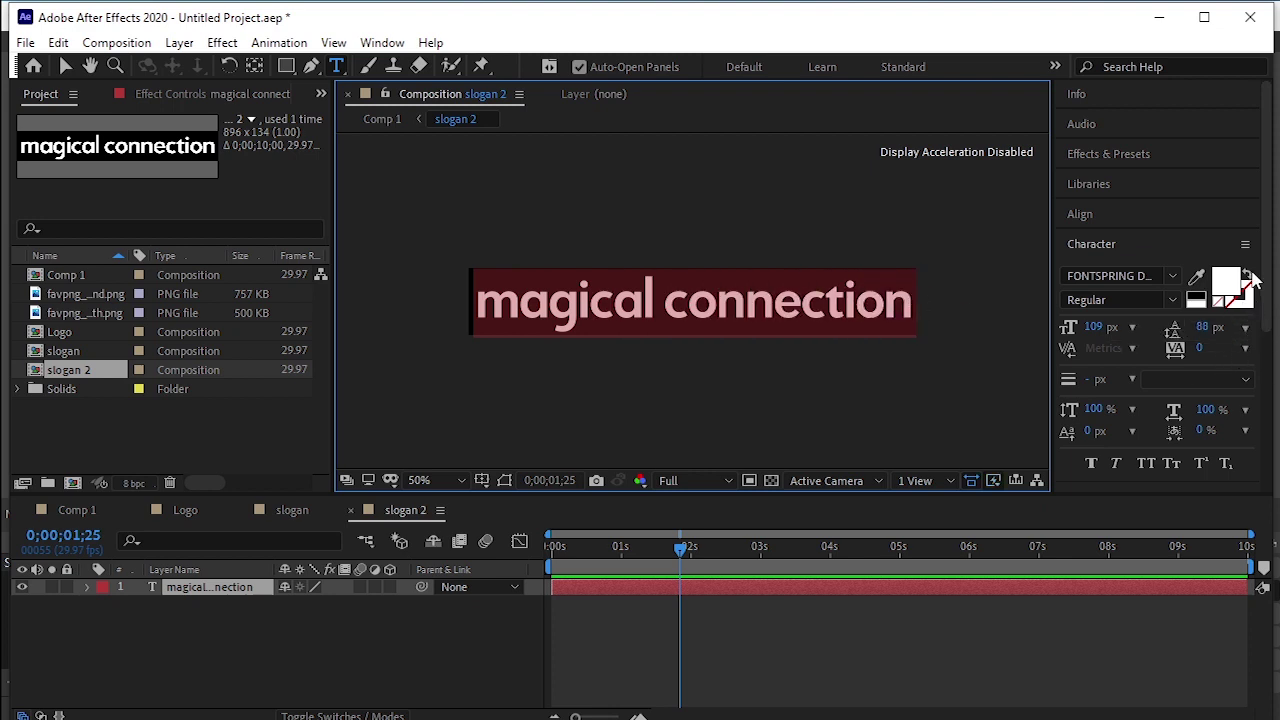
click(1247, 276)
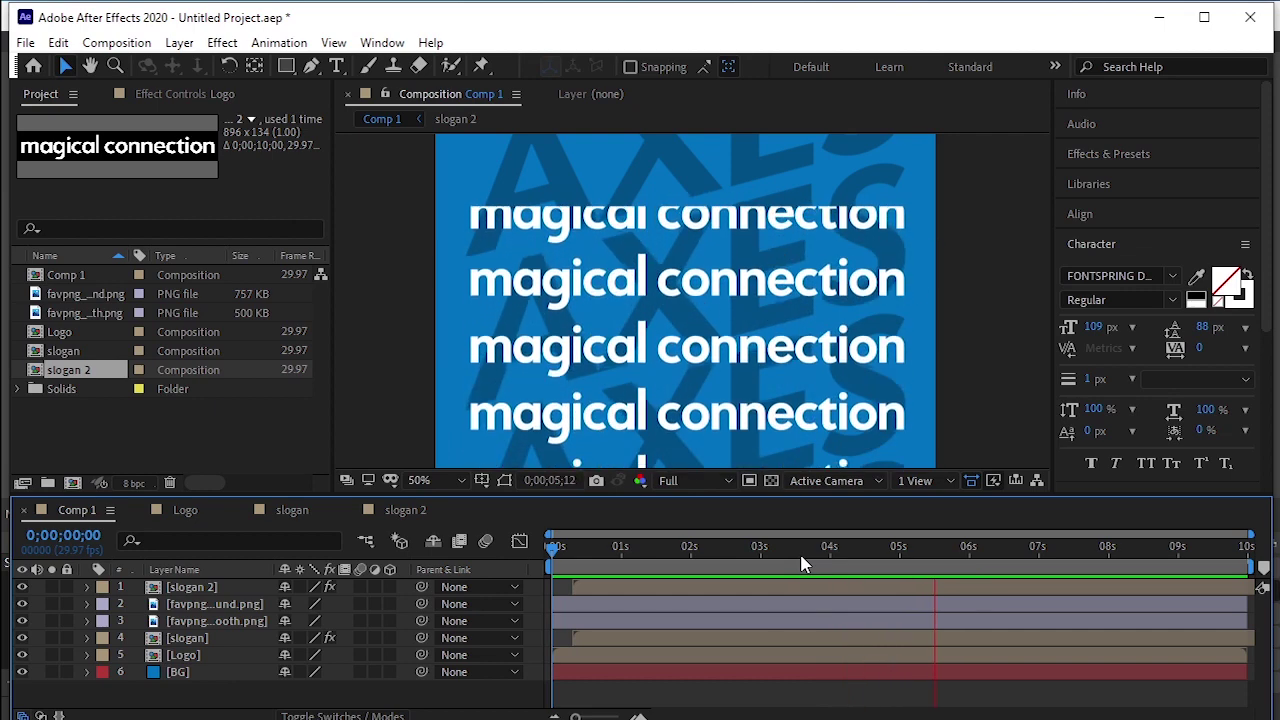
Stop playback, set the viewer magnification to Fit, and move the playhead to 0;00;03;10.
key(space)
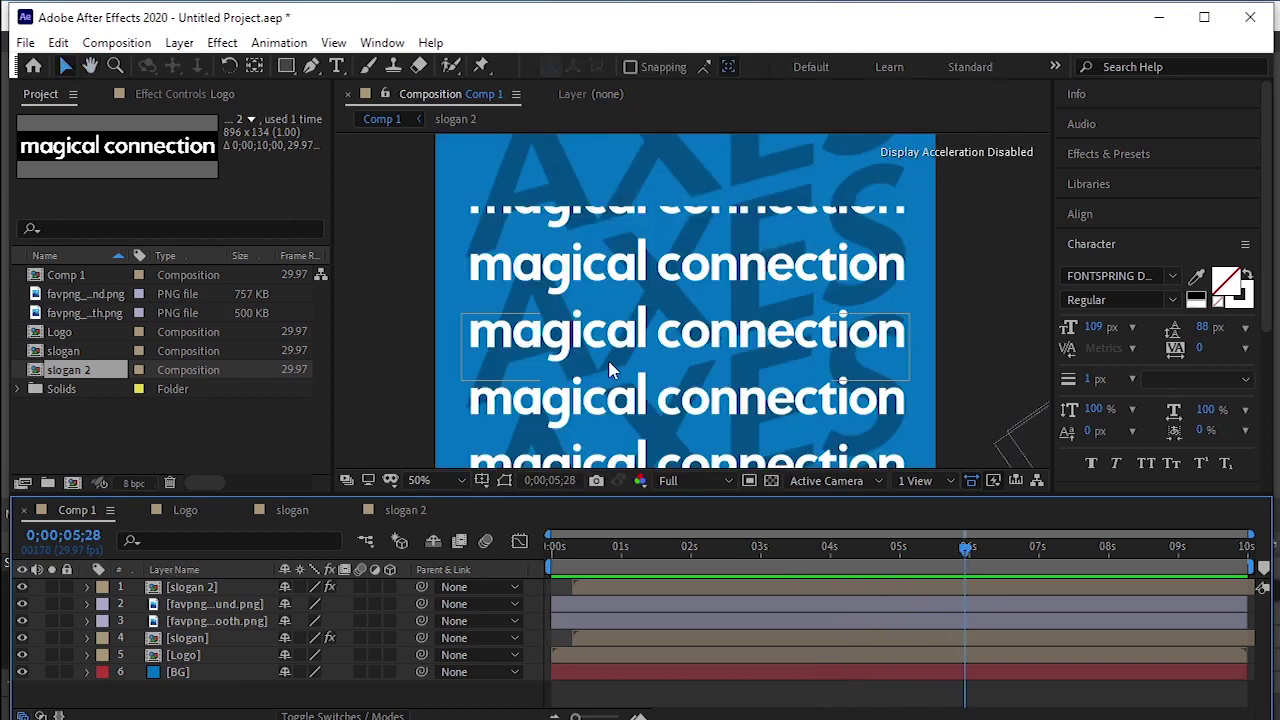
click(459, 481)
click(458, 421)
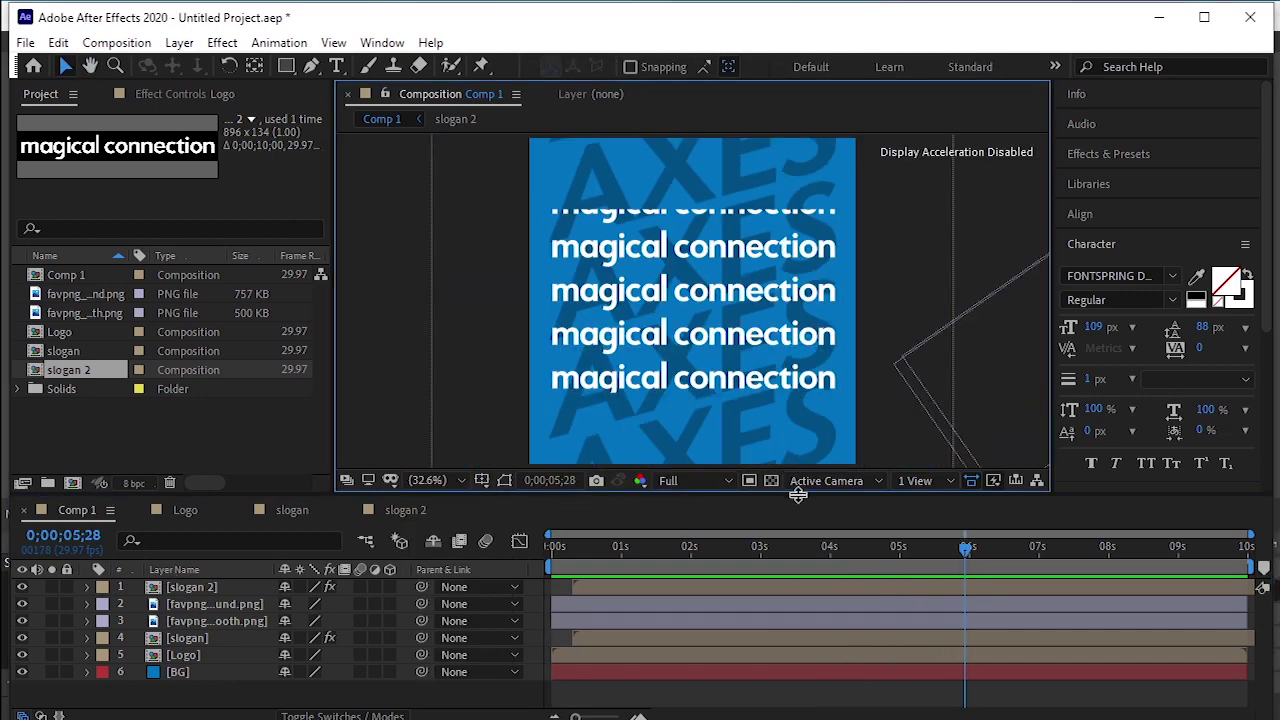
drag(830, 546, 784, 606)
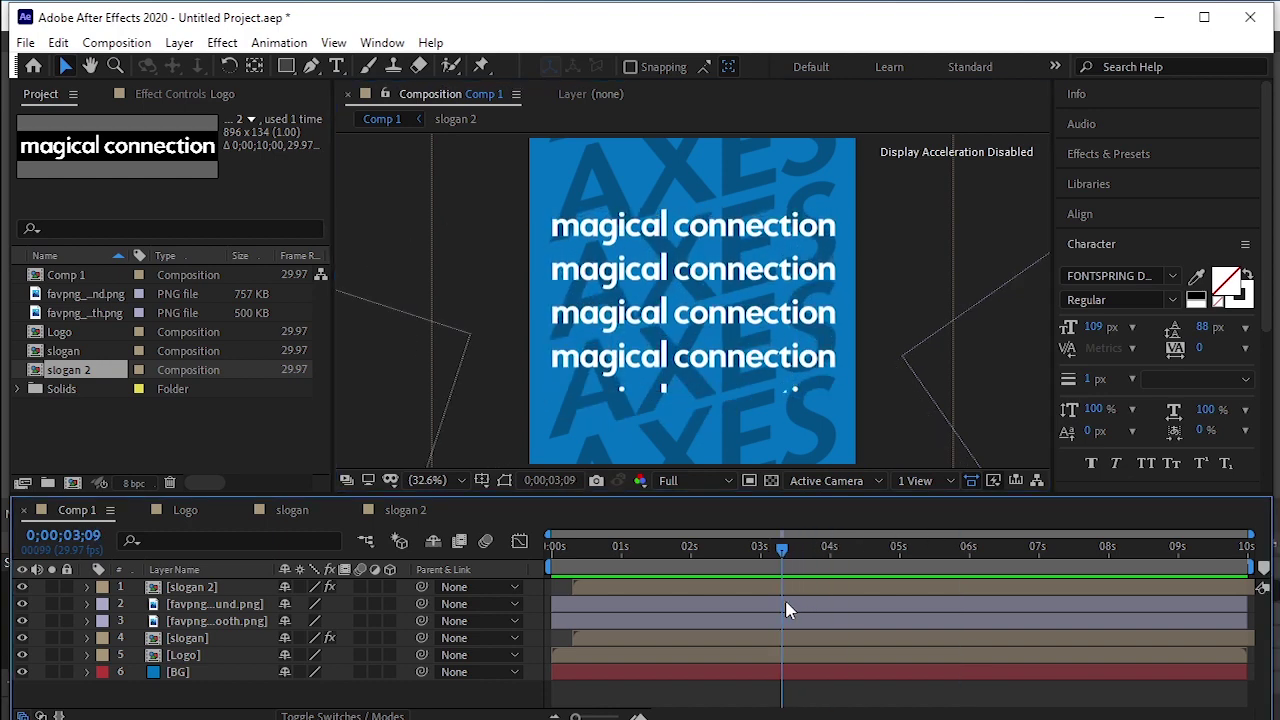
Search Effects & Presets for 'gradient' and apply 4-Color Gradient to the BG layer.
click(1117, 155)
click(1182, 177)
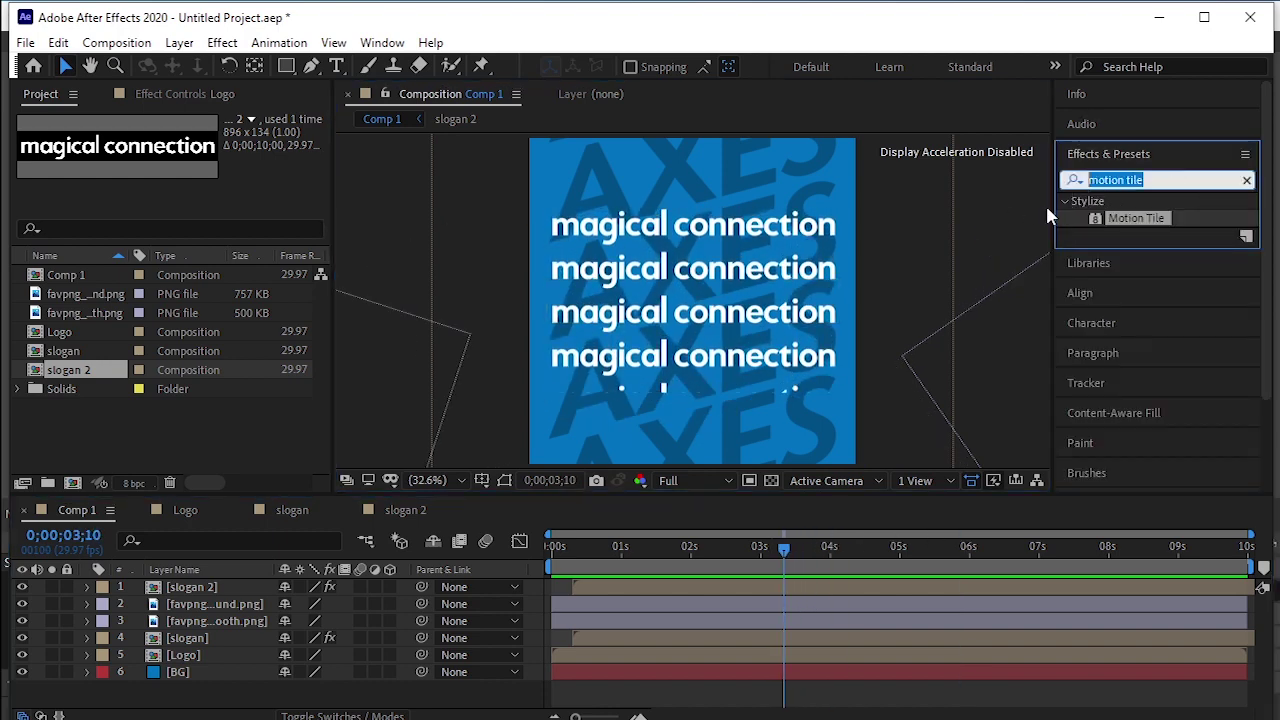
text(gra)
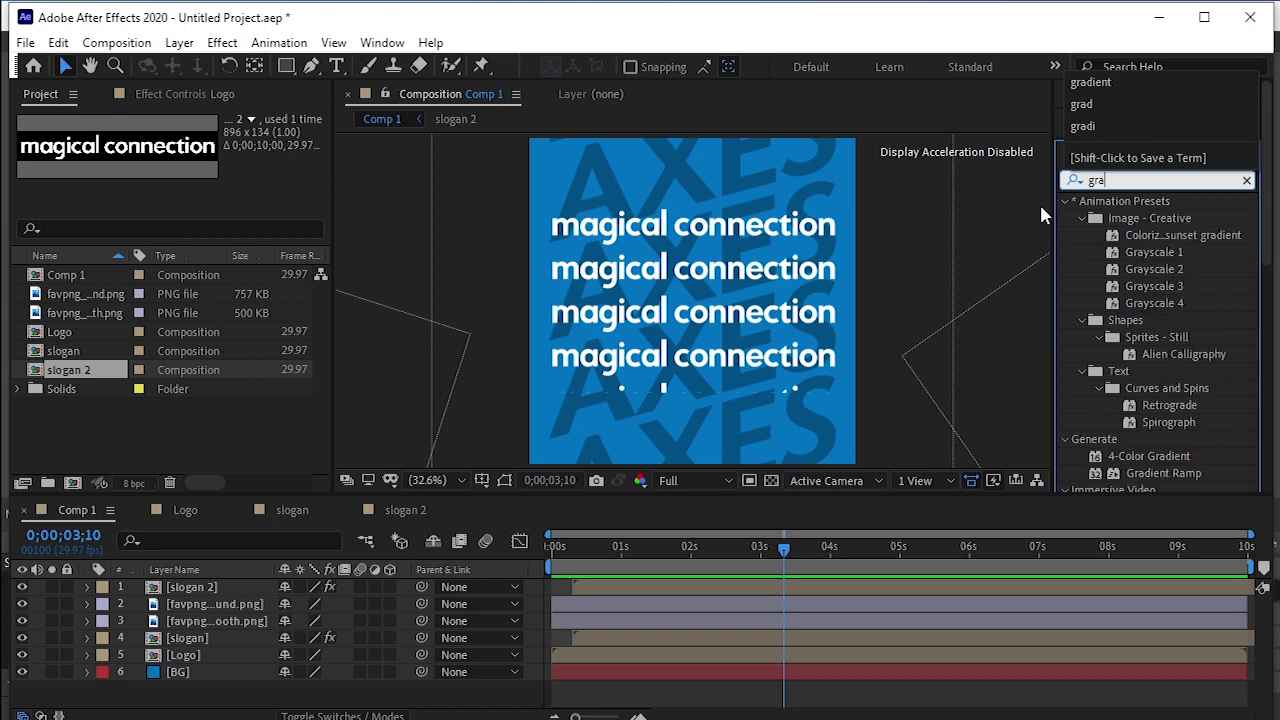
text(dient)
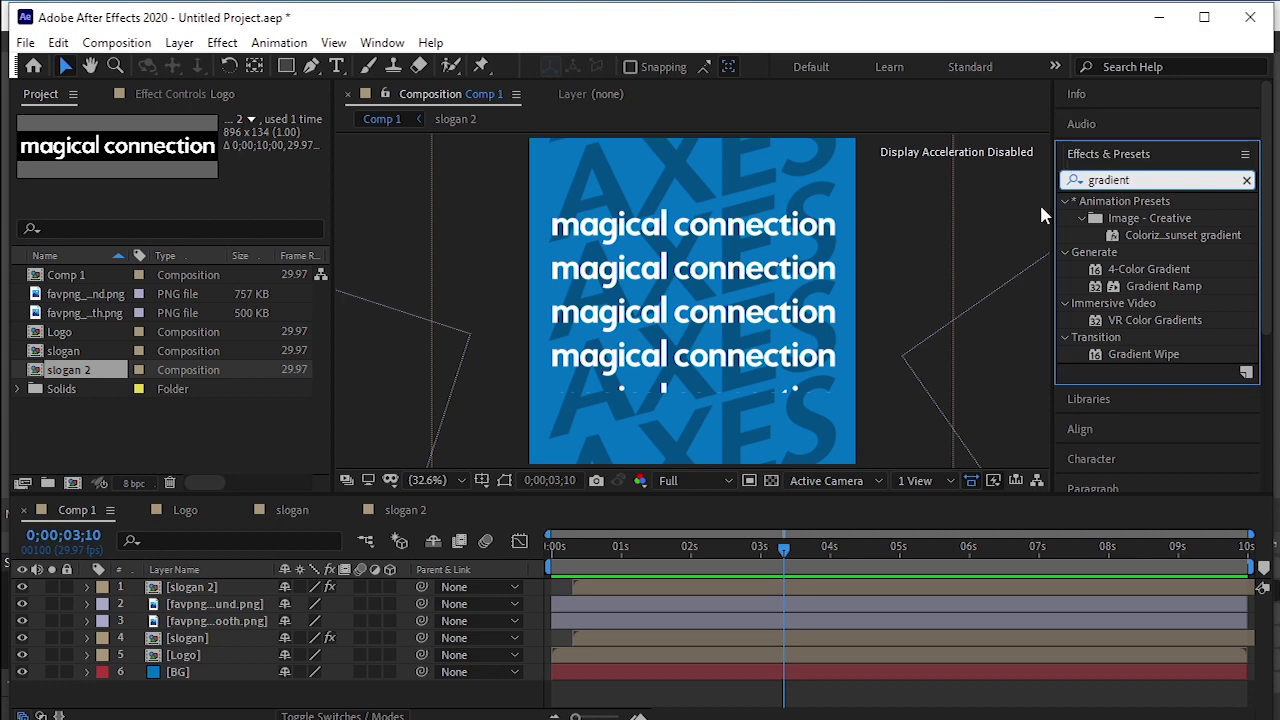
drag(1148, 269, 202, 682)
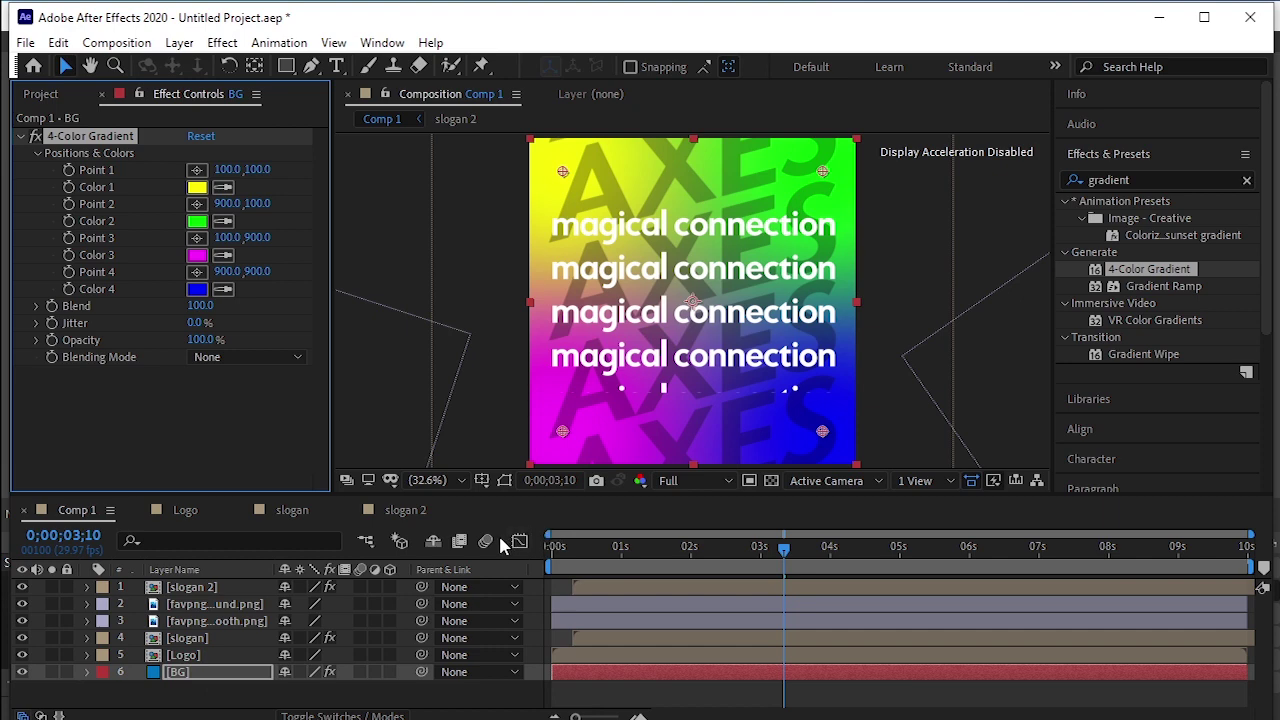
At 0;00;02;12, set the gradient's Colors 1–4 to the blue sampled from the headphones.
drag(784, 558, 722, 567)
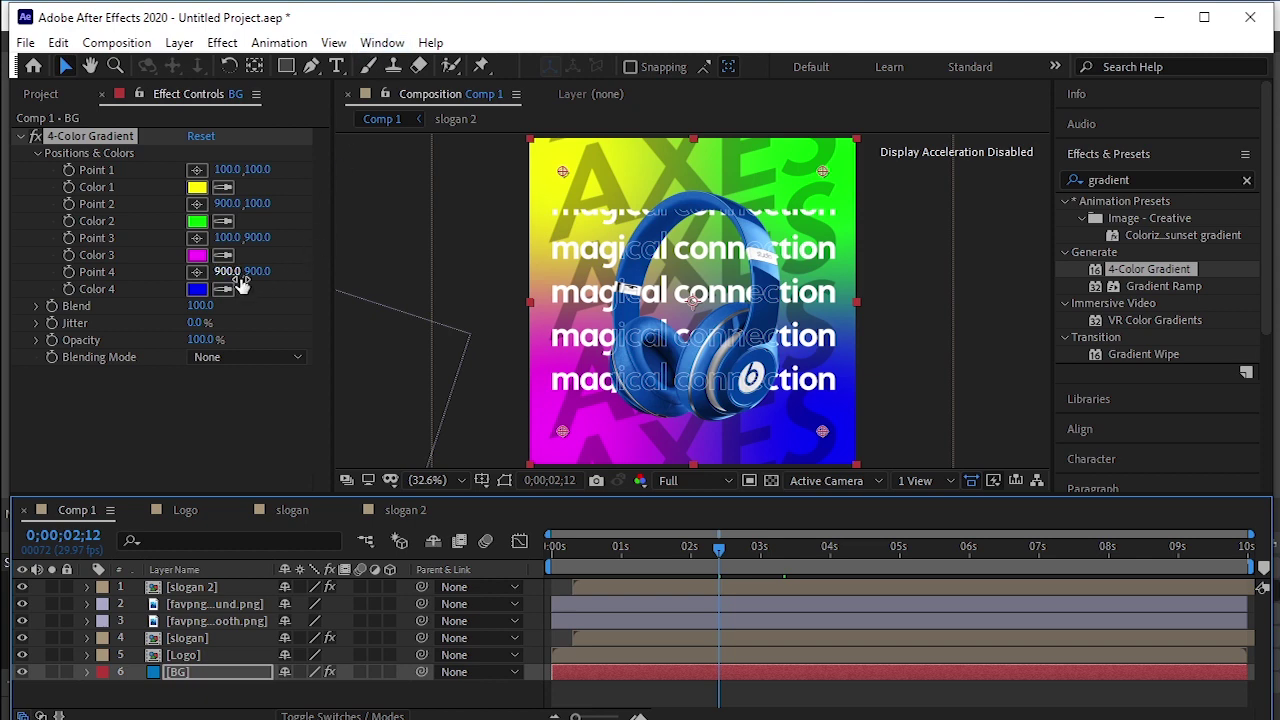
click(222, 187)
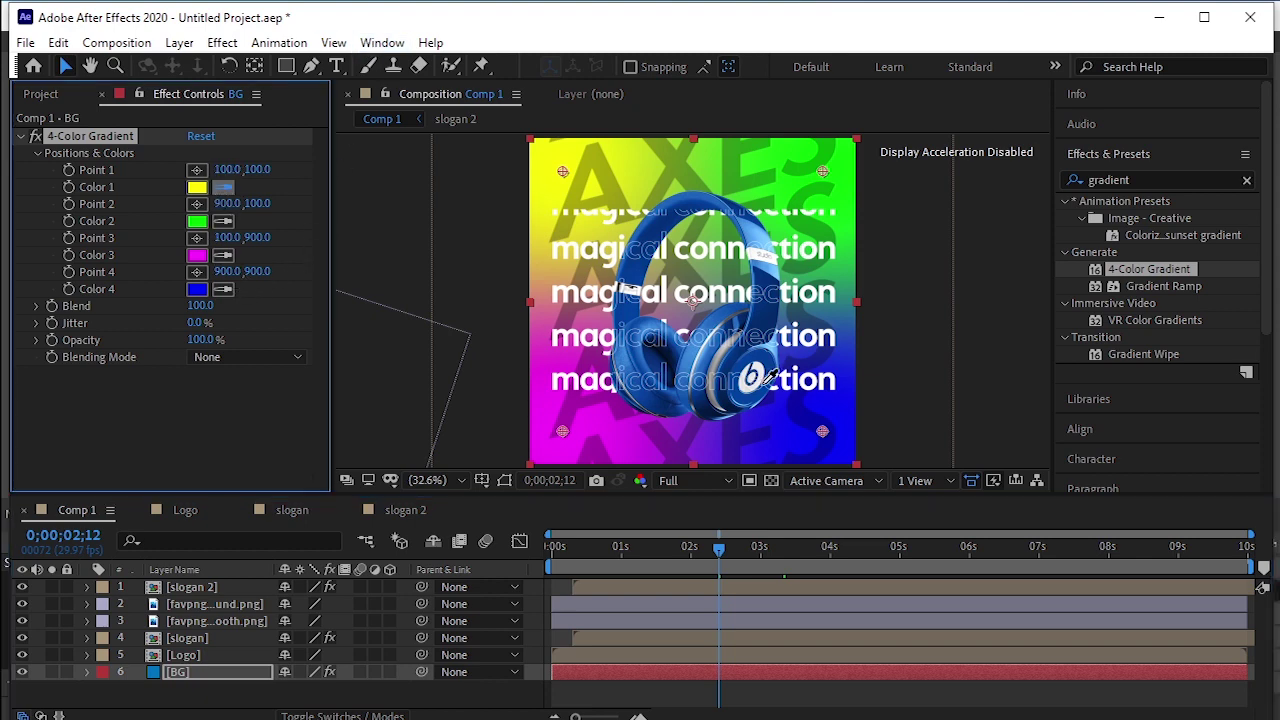
click(772, 369)
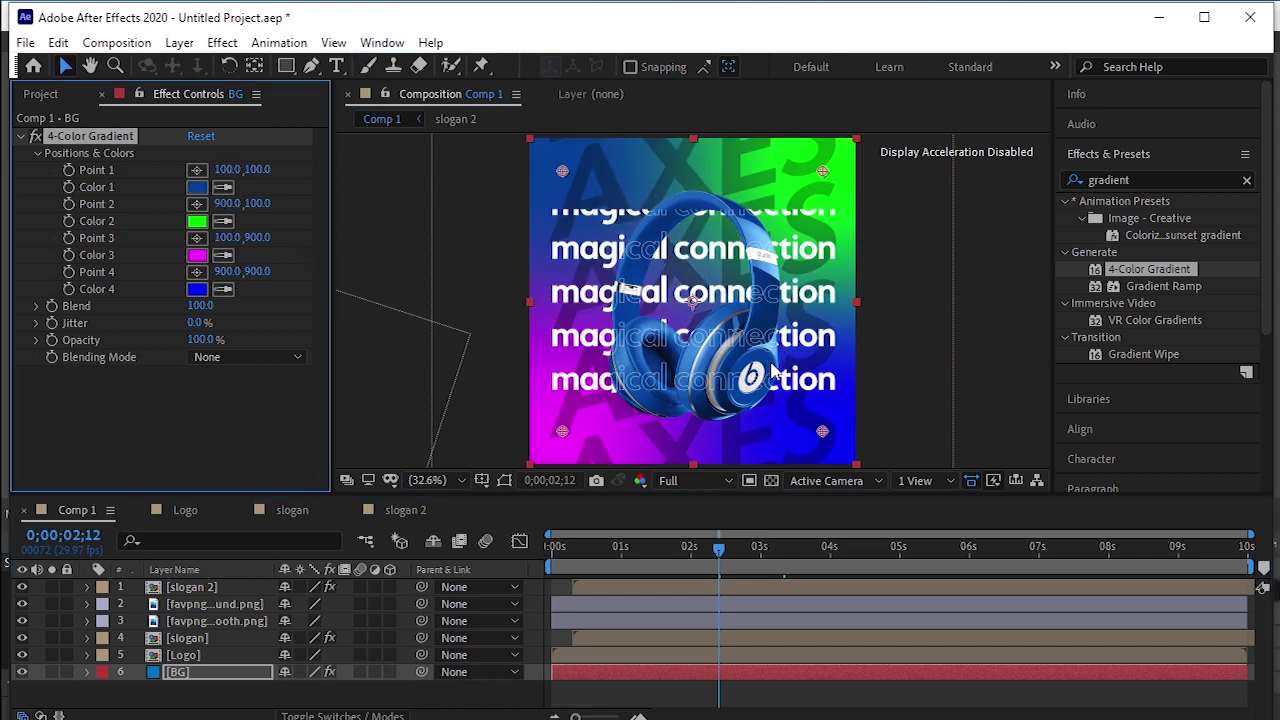
click(223, 221)
click(776, 362)
click(222, 255)
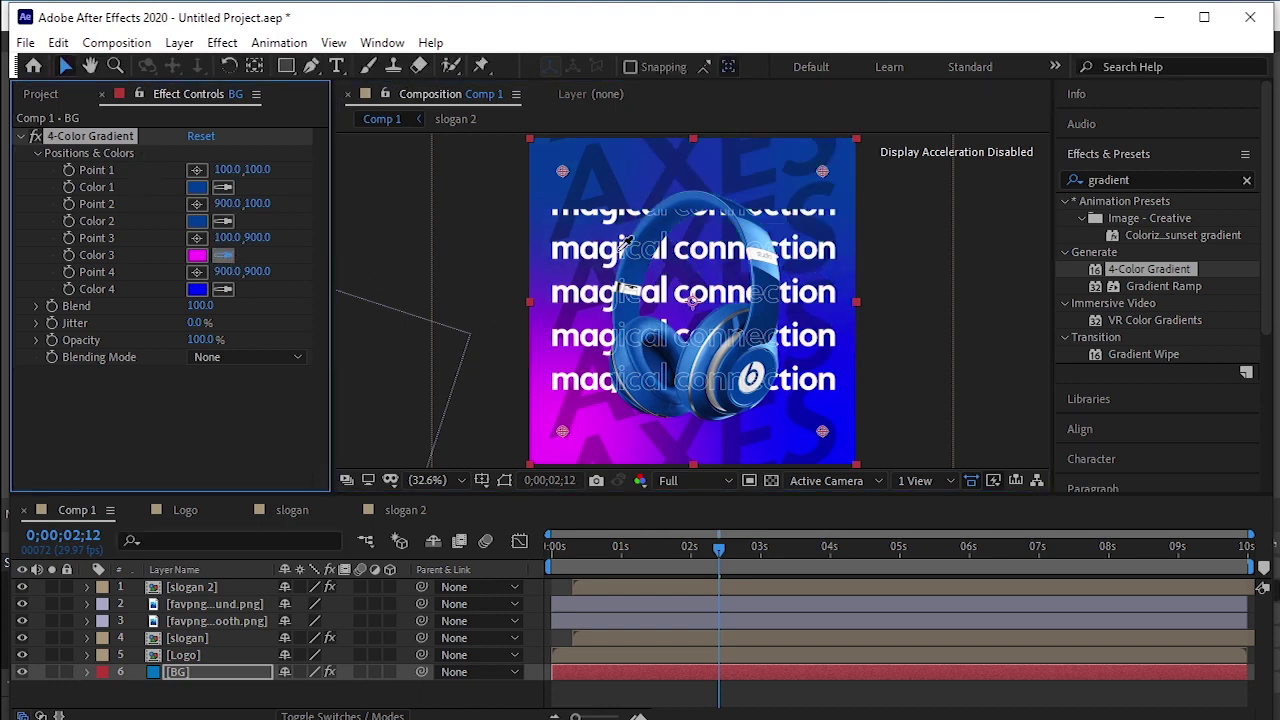
click(770, 370)
click(222, 289)
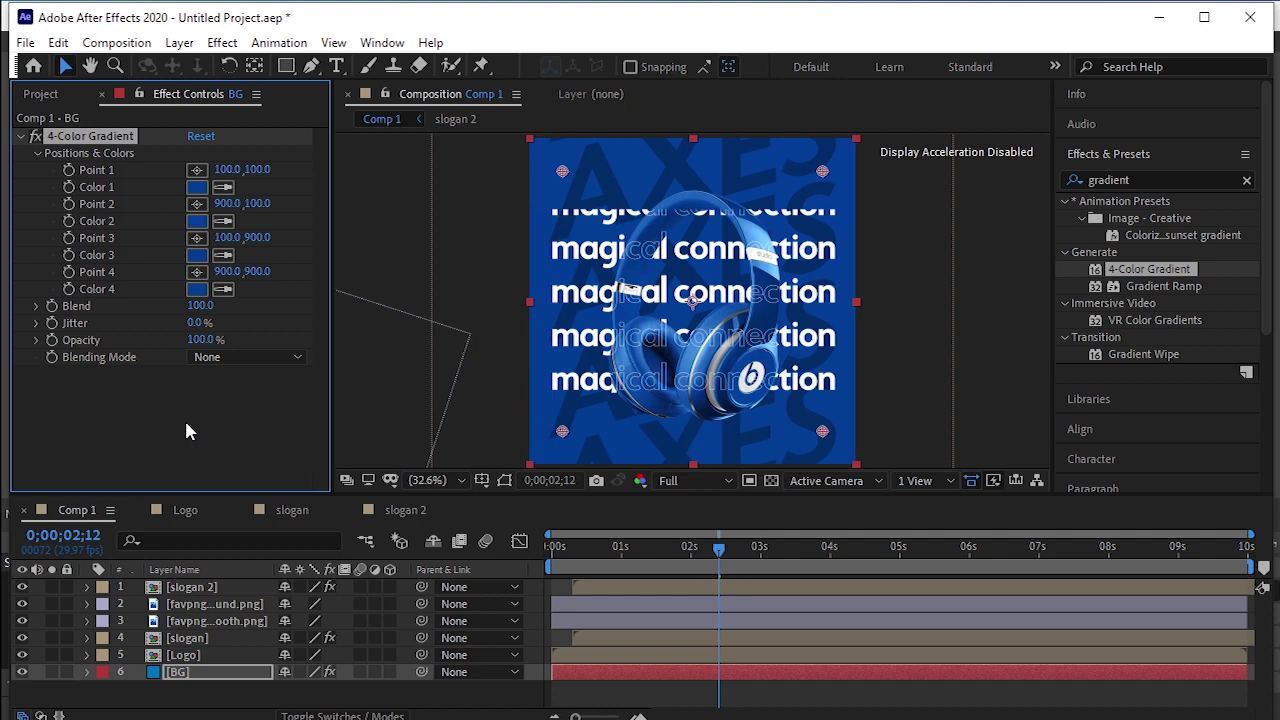
Reveal the headphones' keyframes, go to 0;00;01;07, and open BG's 4-Color Gradient in the Layer viewer.
click(200, 621)
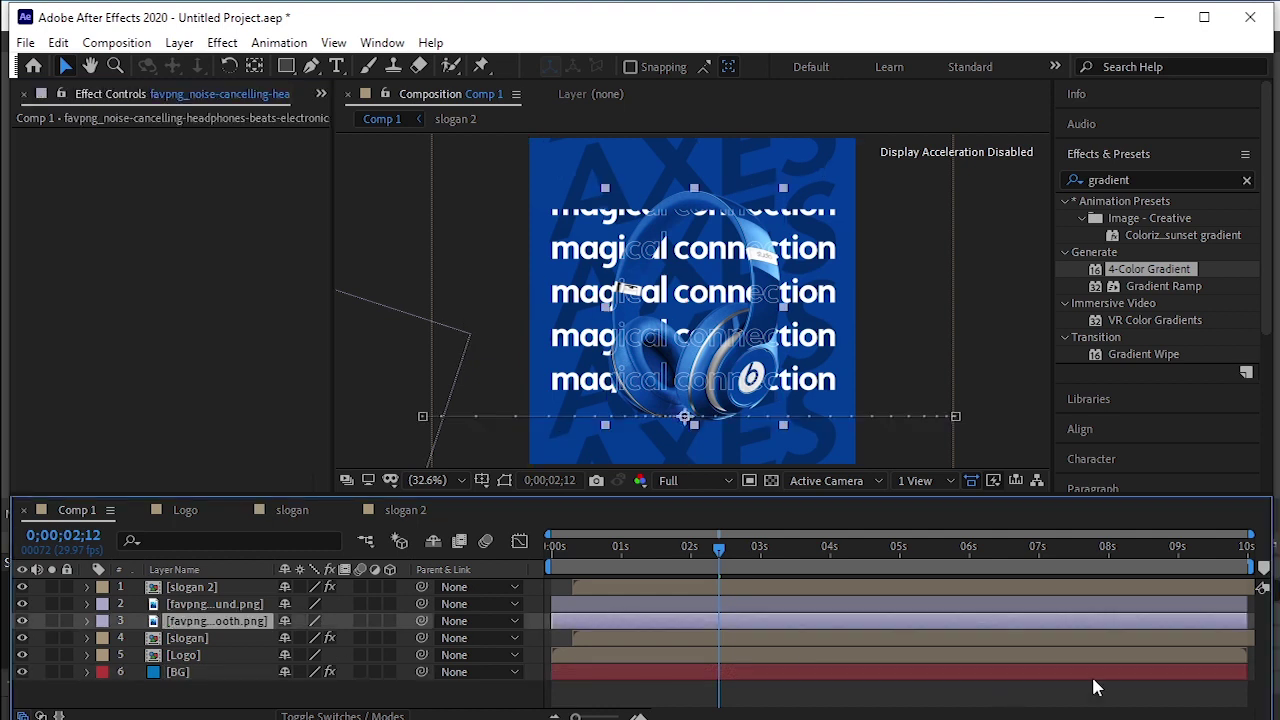
key(u)
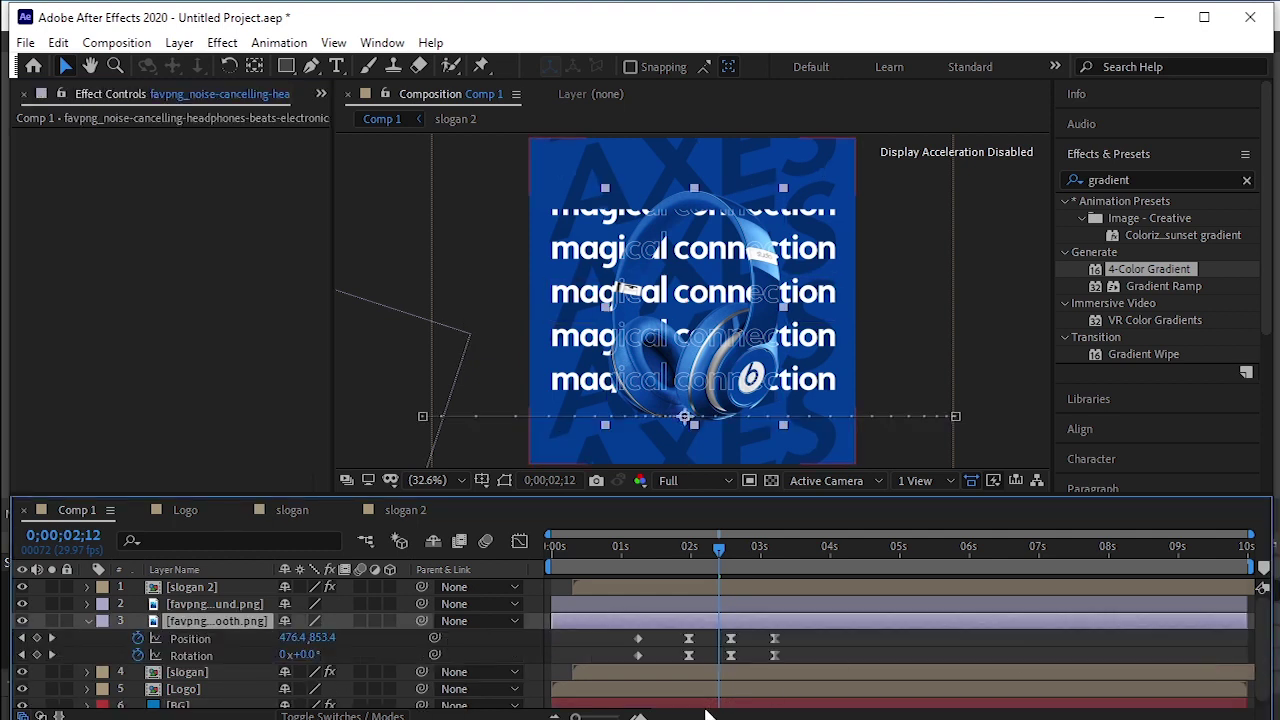
drag(719, 550, 638, 585)
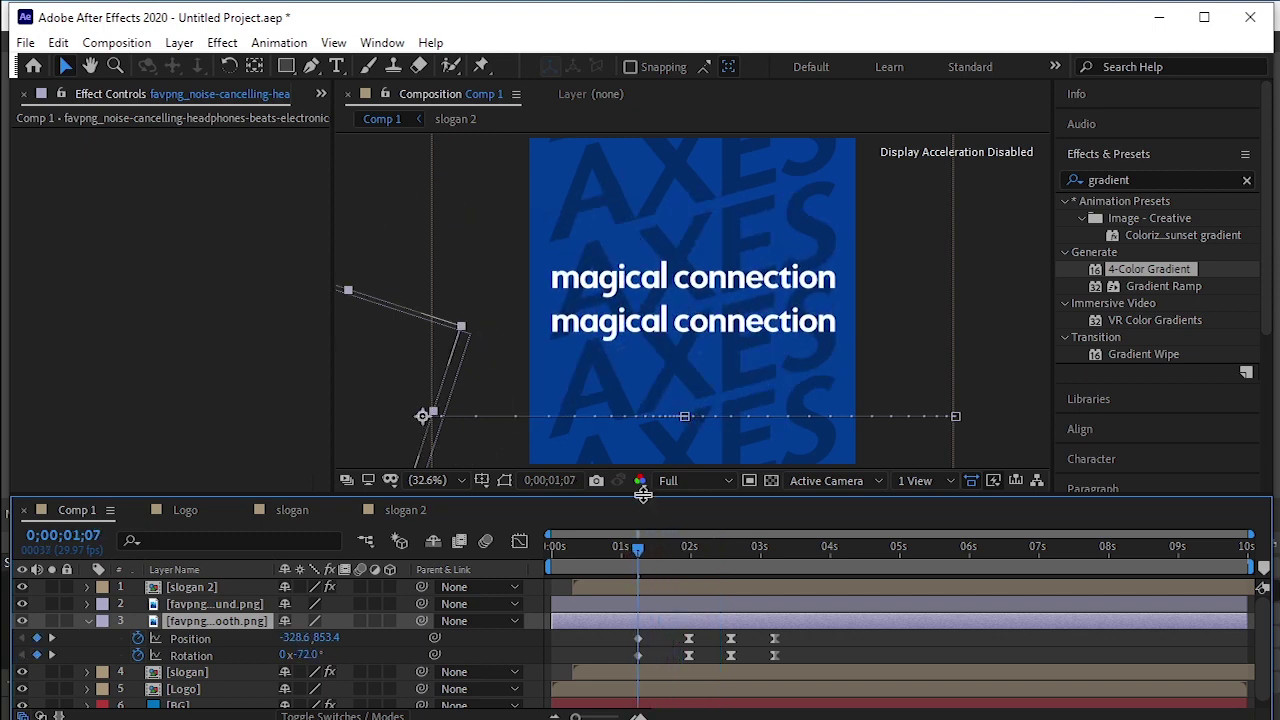
drag(644, 489, 644, 390)
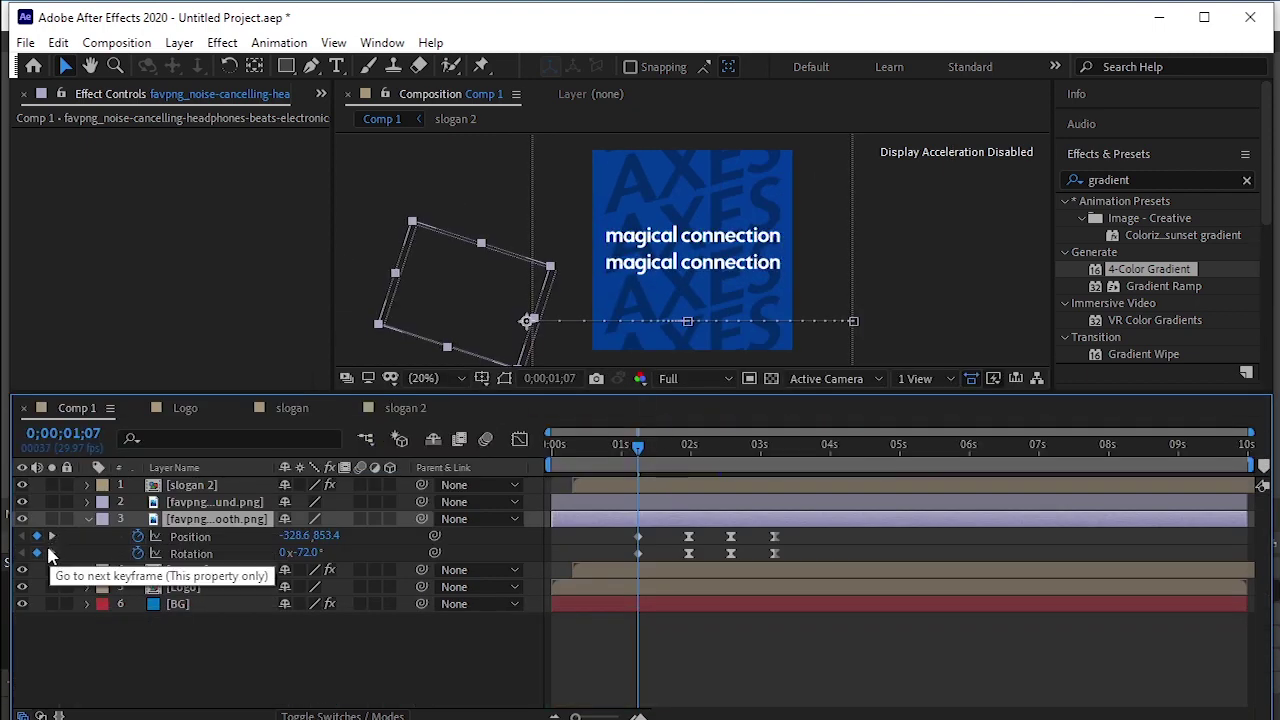
double_click(194, 603)
click(64, 193)
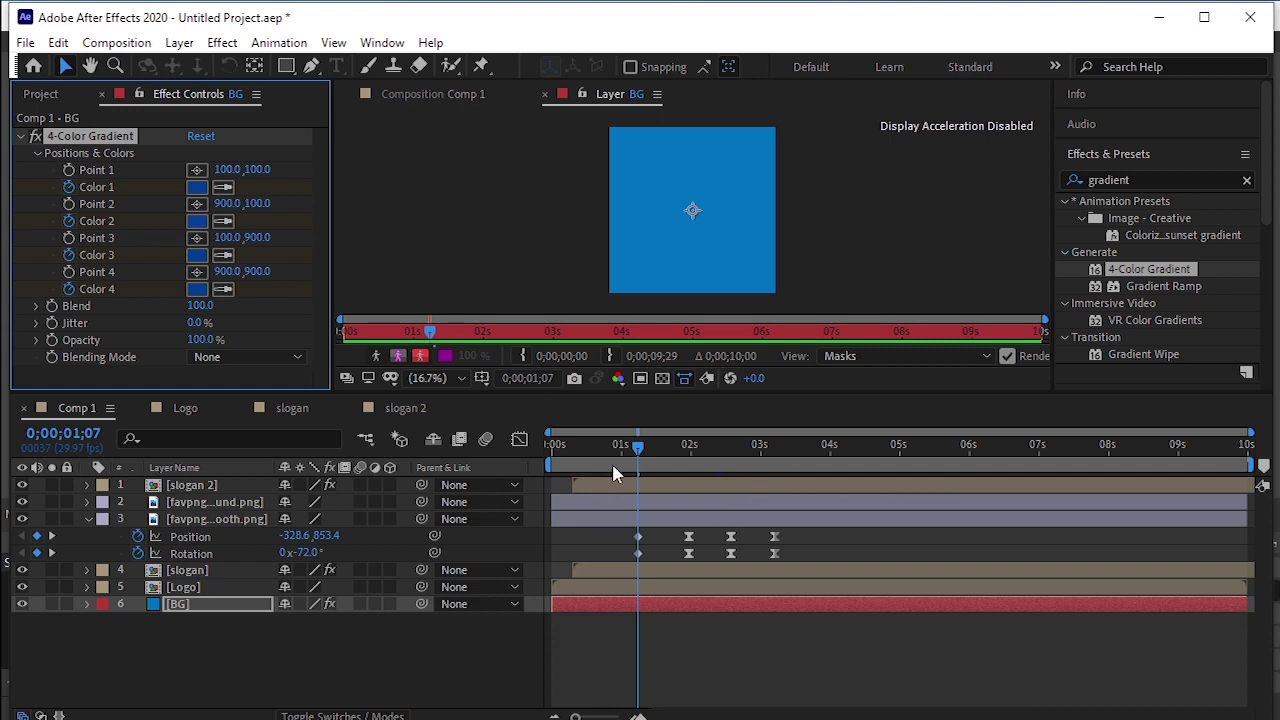
Show the second headphone layer's keyframes, go to its first key at 0;00;03;19, then select BG.
drag(641, 455, 784, 491)
click(208, 508)
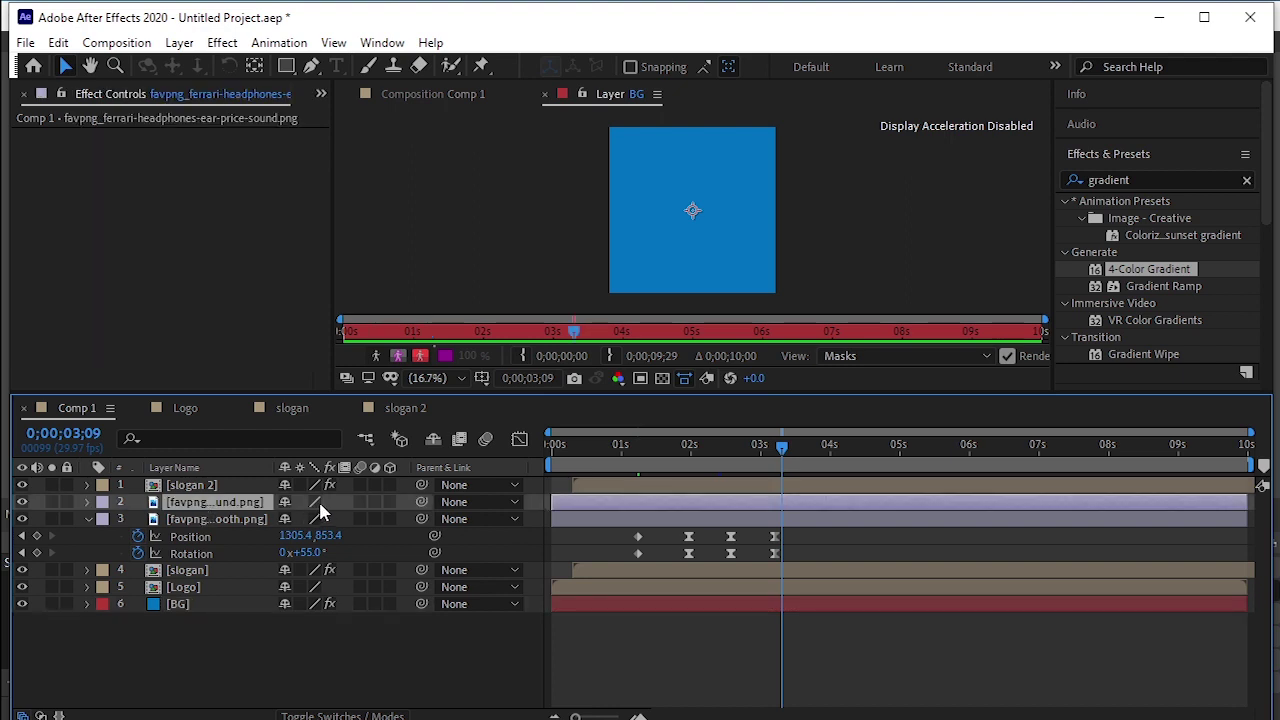
key(u)
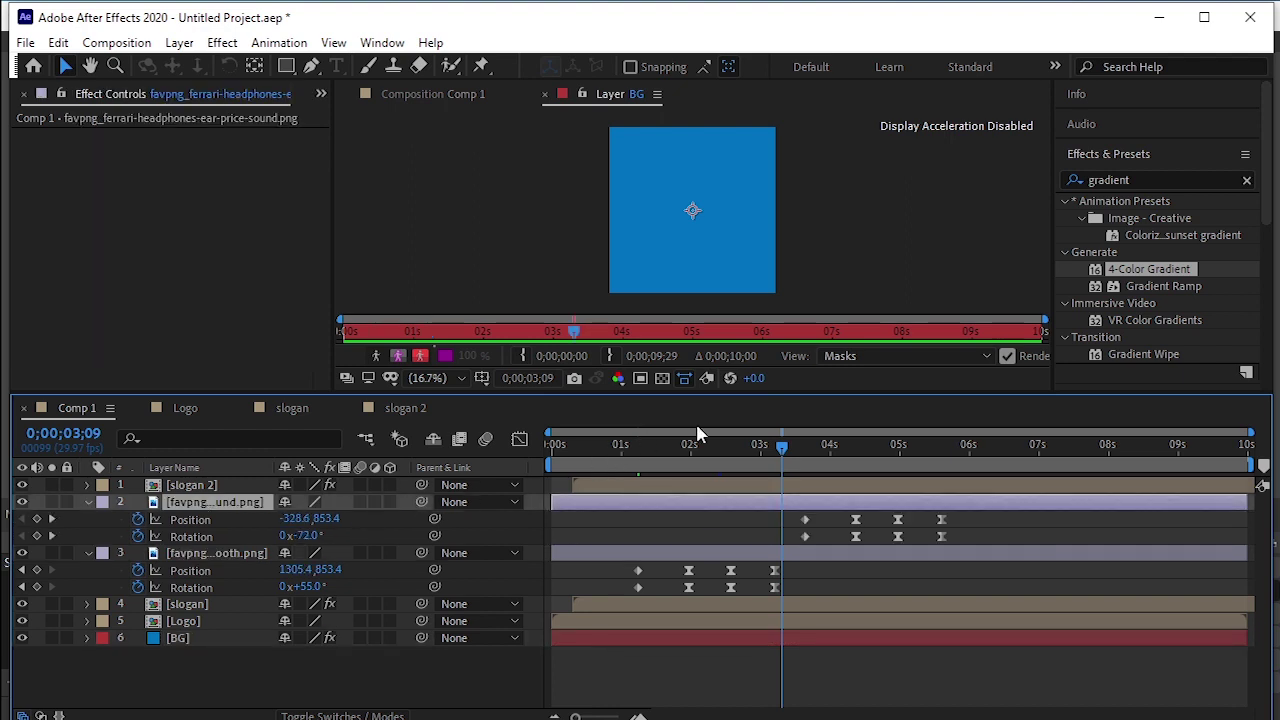
drag(778, 447, 803, 472)
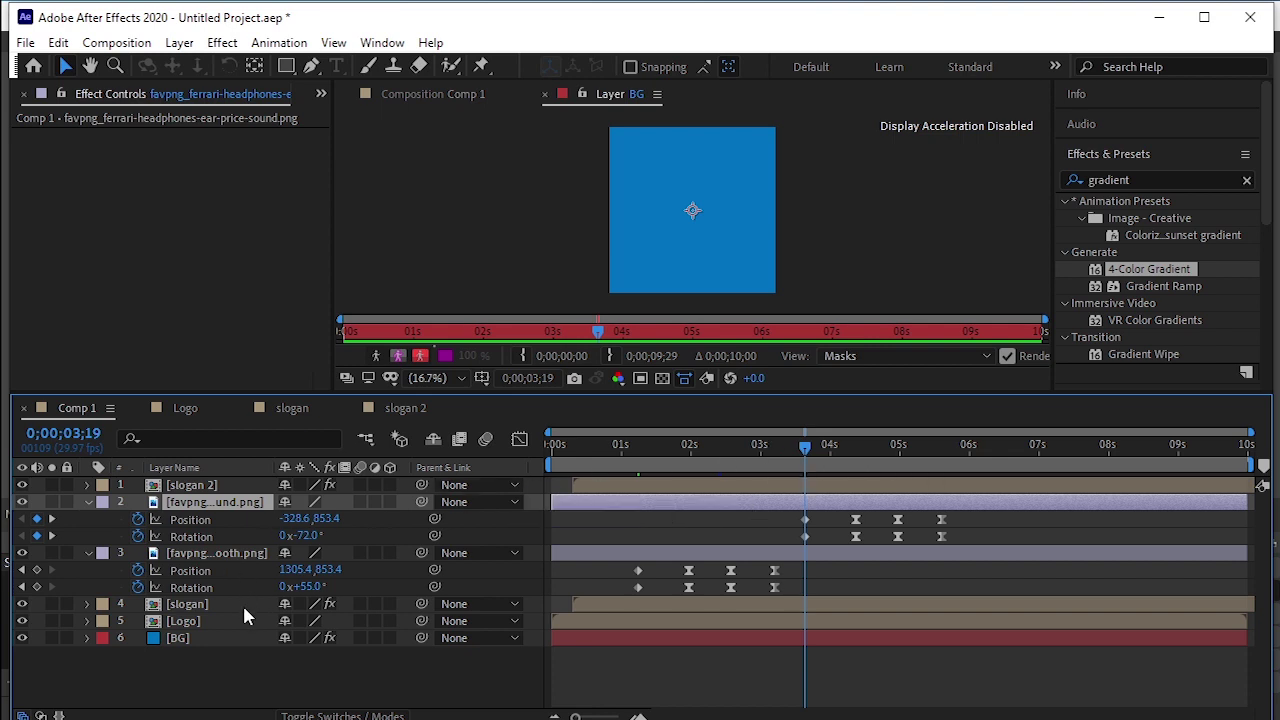
click(222, 641)
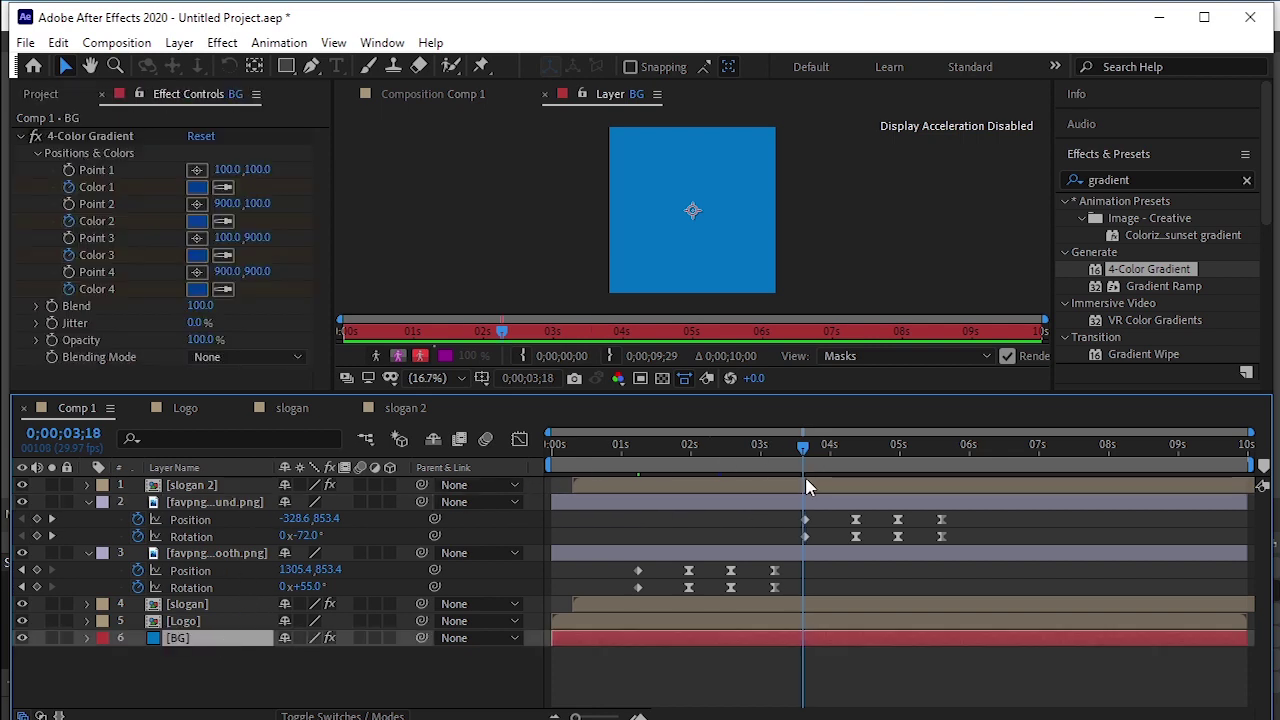
Return to the Composition view and move the current time to 0;00;04;12.
click(430, 94)
drag(809, 447, 840, 455)
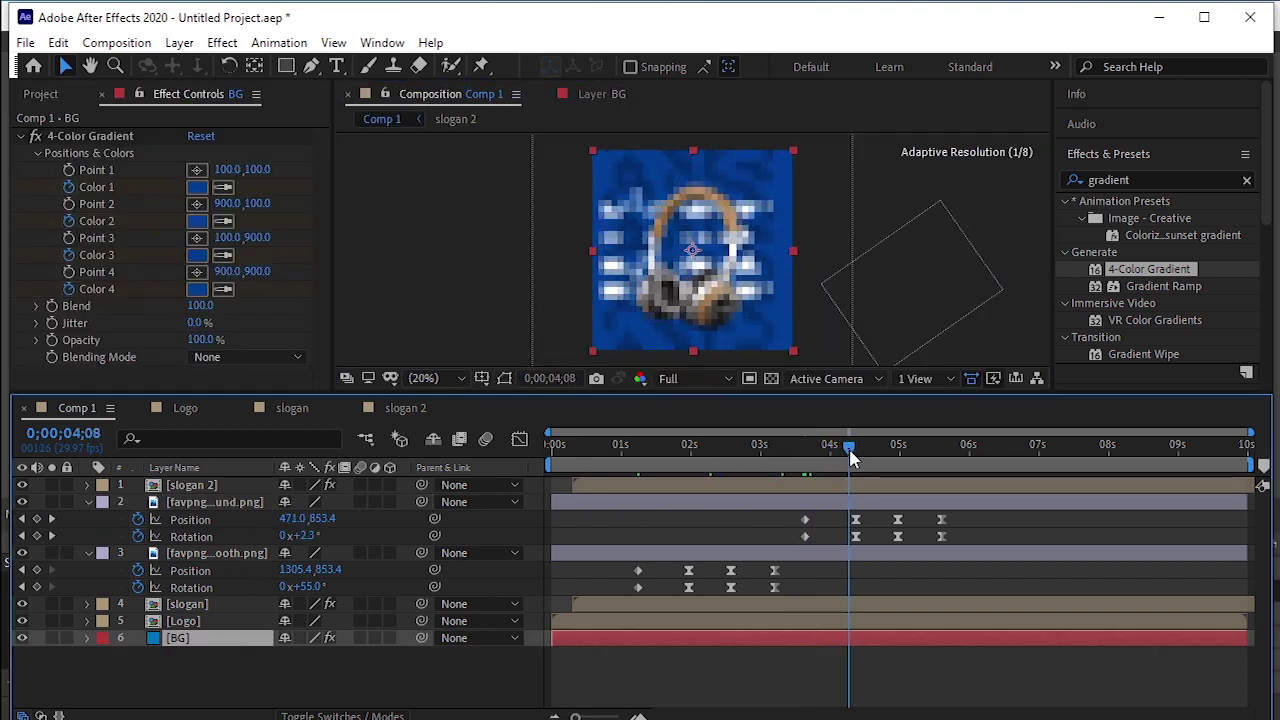
drag(851, 457, 861, 458)
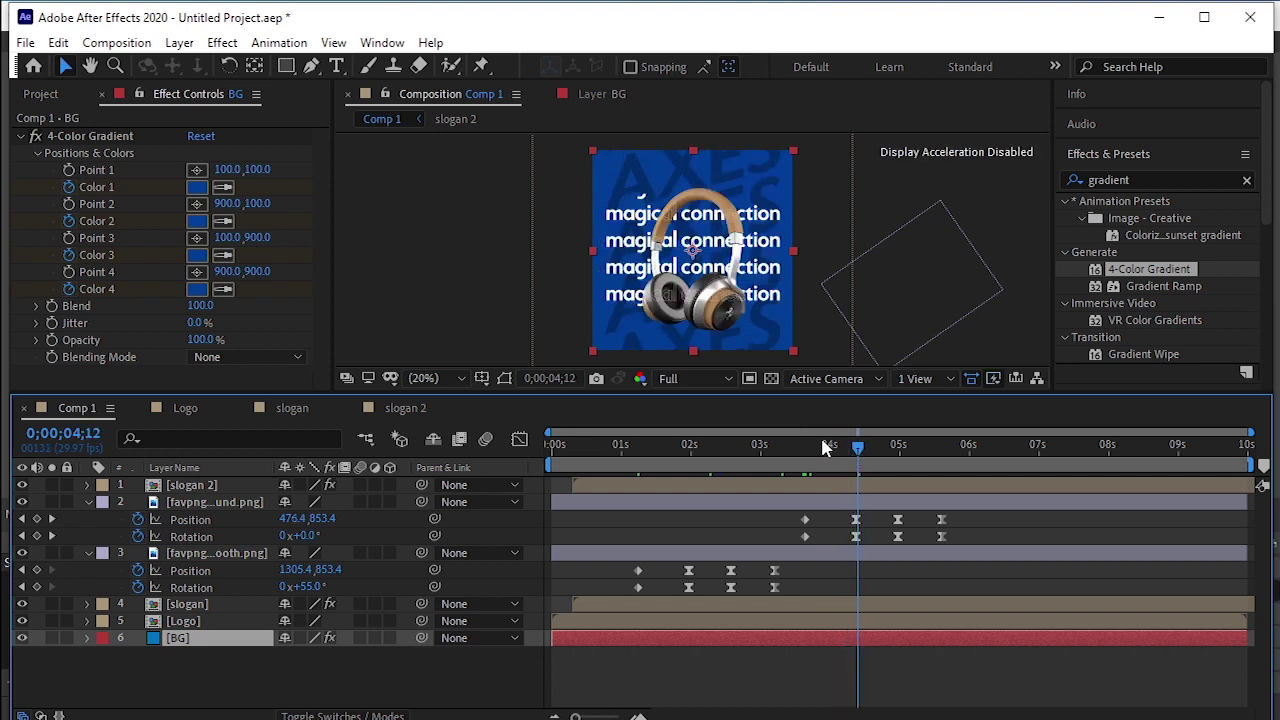
Eyedropper the headband's tan into BG gradient Colors 1, 2, 3 and 4.
click(224, 190)
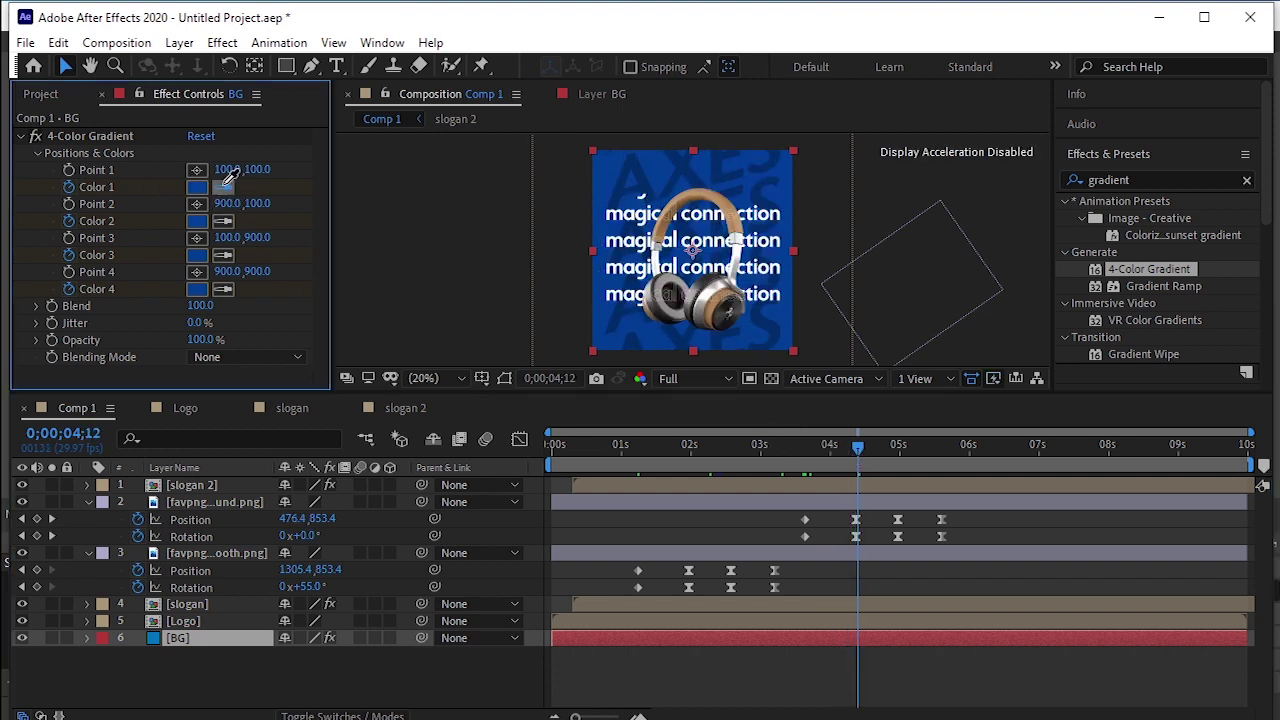
click(717, 194)
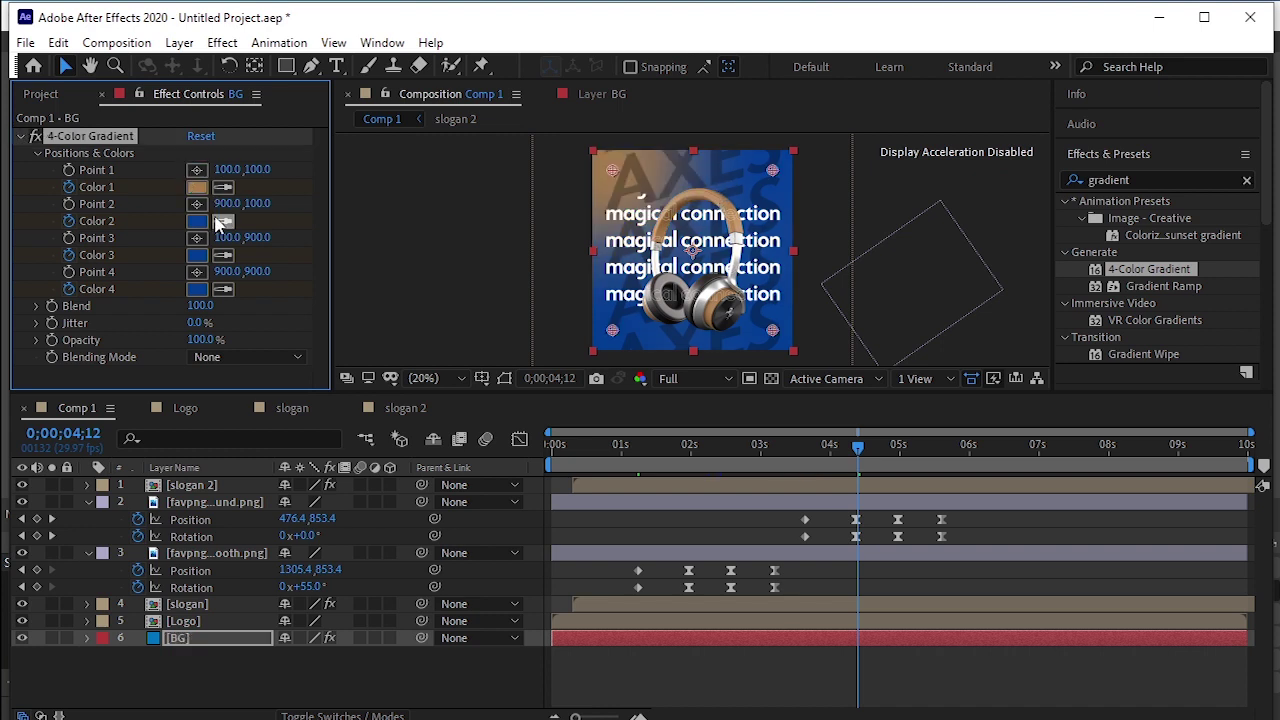
click(721, 200)
click(222, 255)
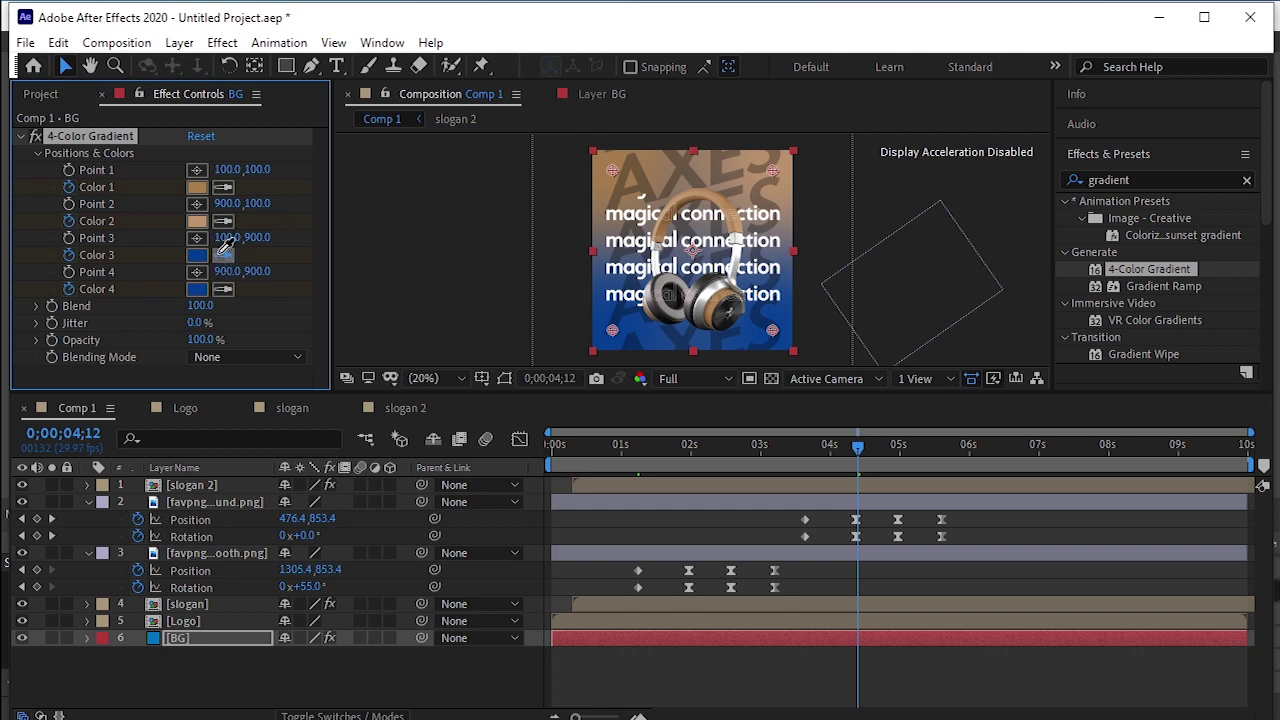
click(733, 208)
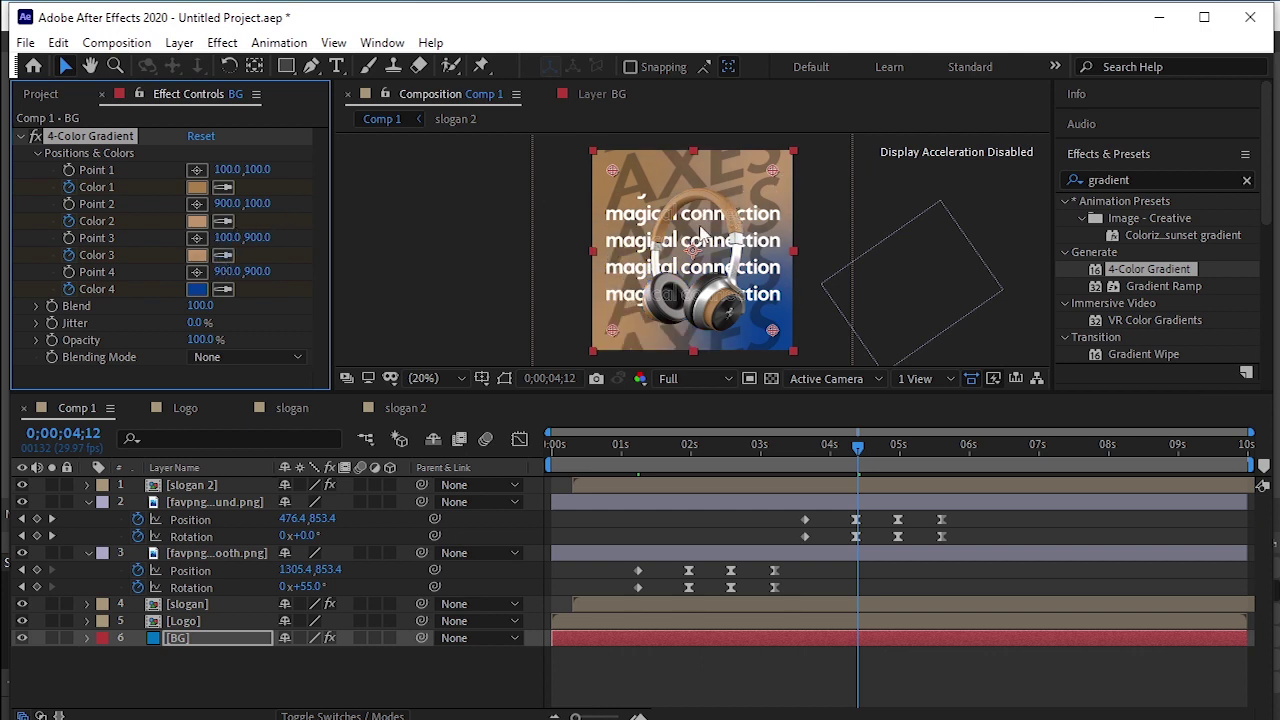
click(222, 290)
click(714, 205)
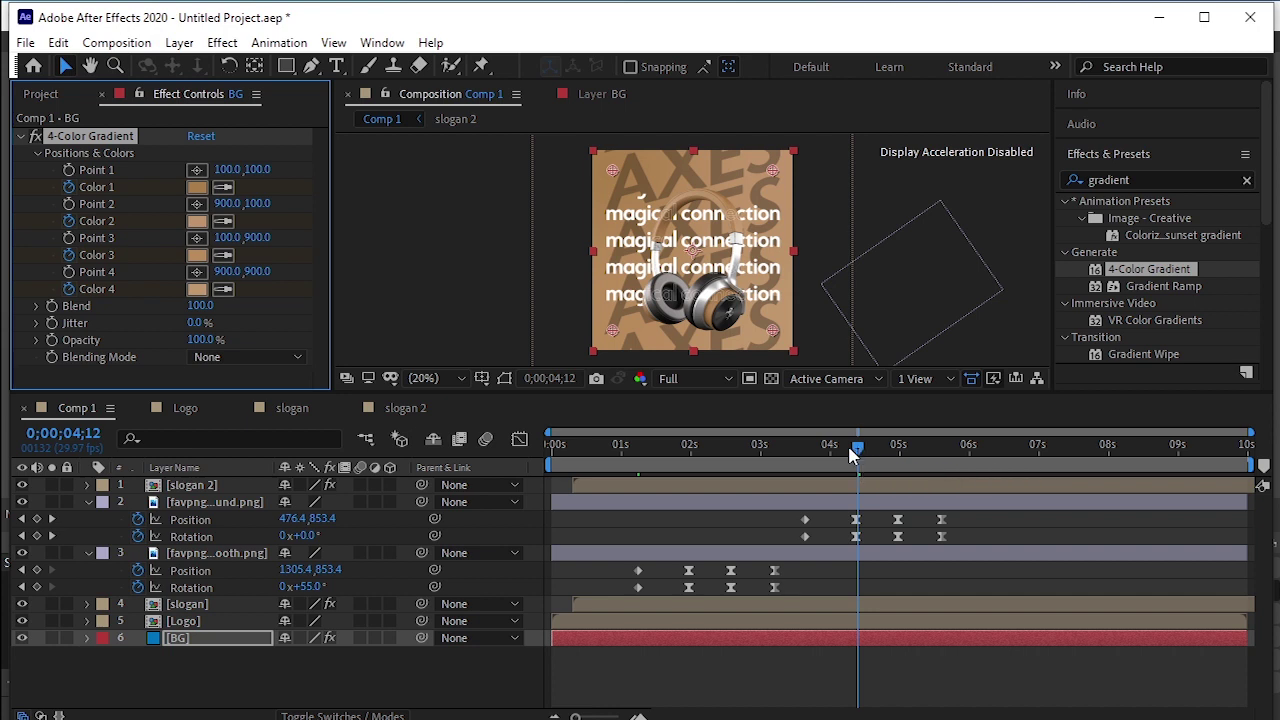
Reveal the BG layer's Color 1–4 keyframes and enlarge the timeline panel.
click(245, 640)
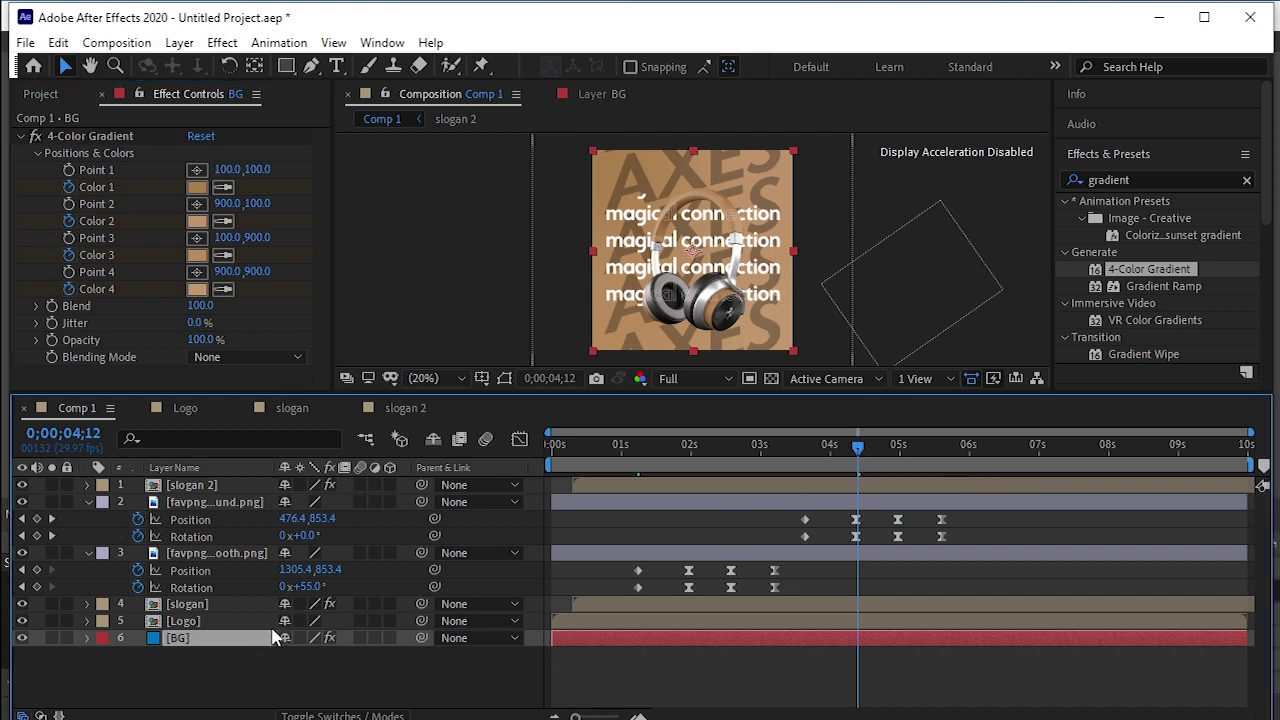
key(u)
scroll(857, 570, down, 3)
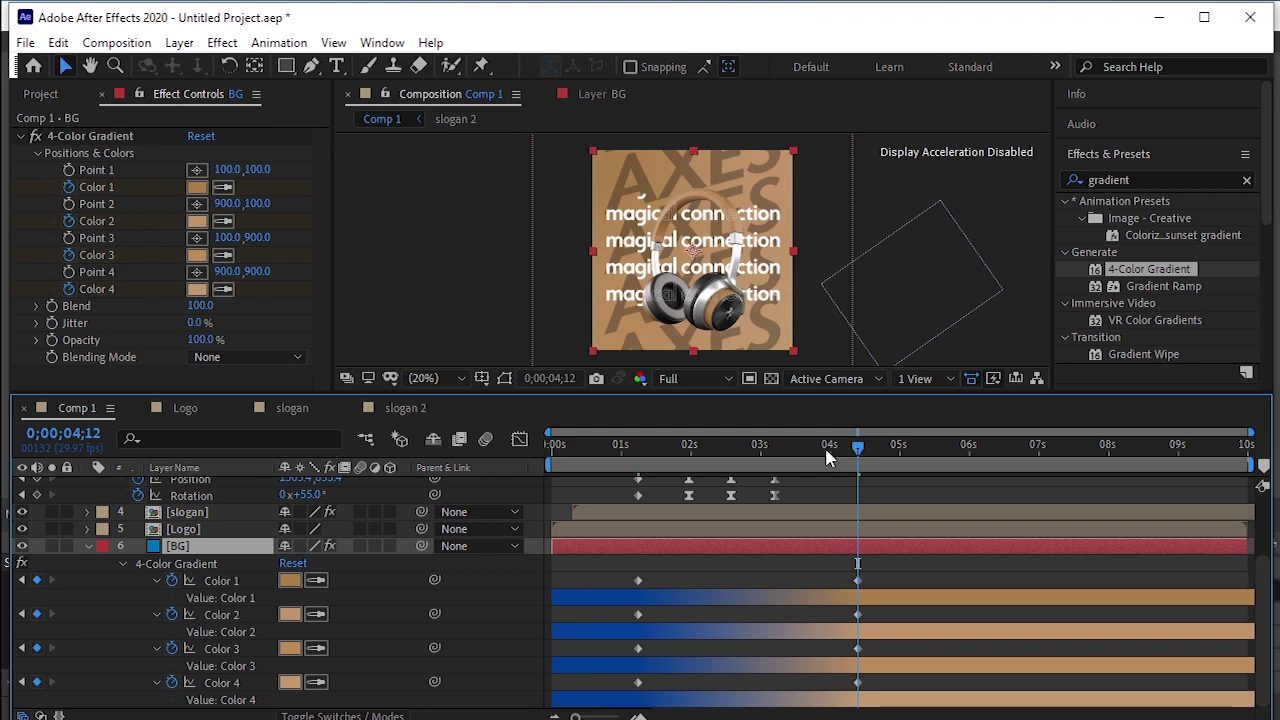
drag(815, 393, 825, 267)
Slide the early blue colour keyframes right so they sit just before the tan ones.
drag(866, 529, 818, 660)
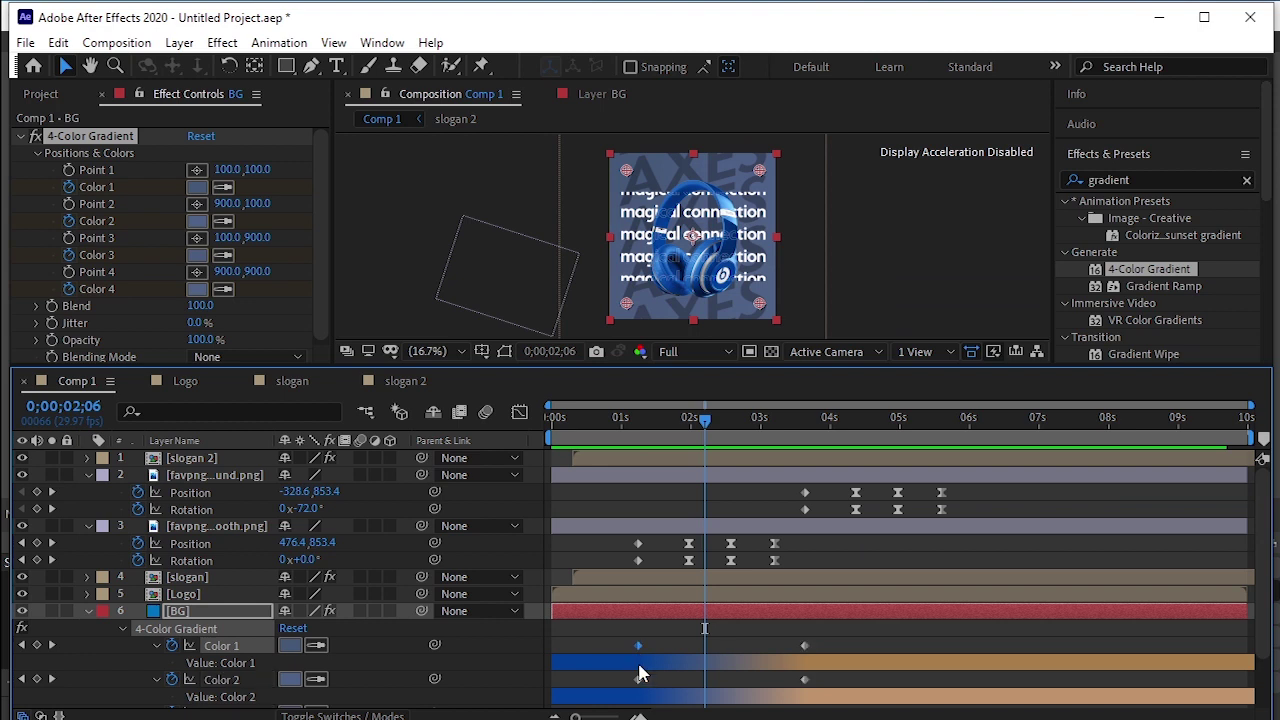
click(640, 684)
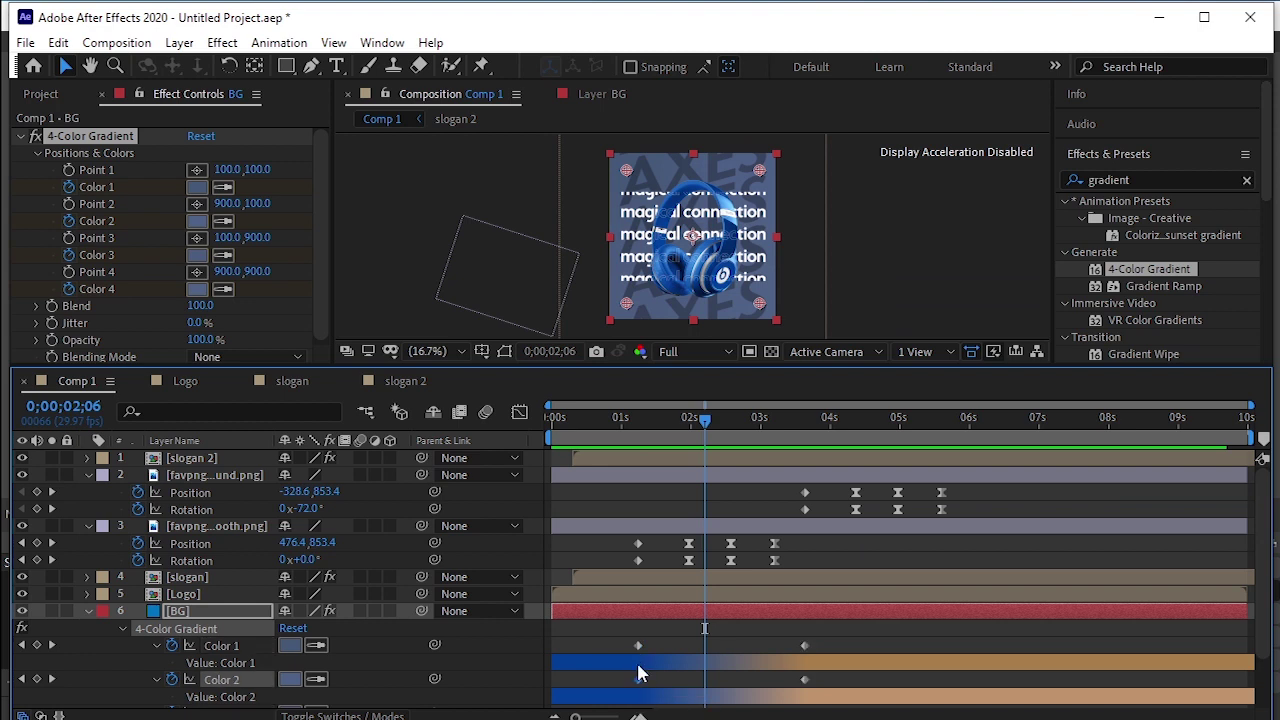
click(639, 648)
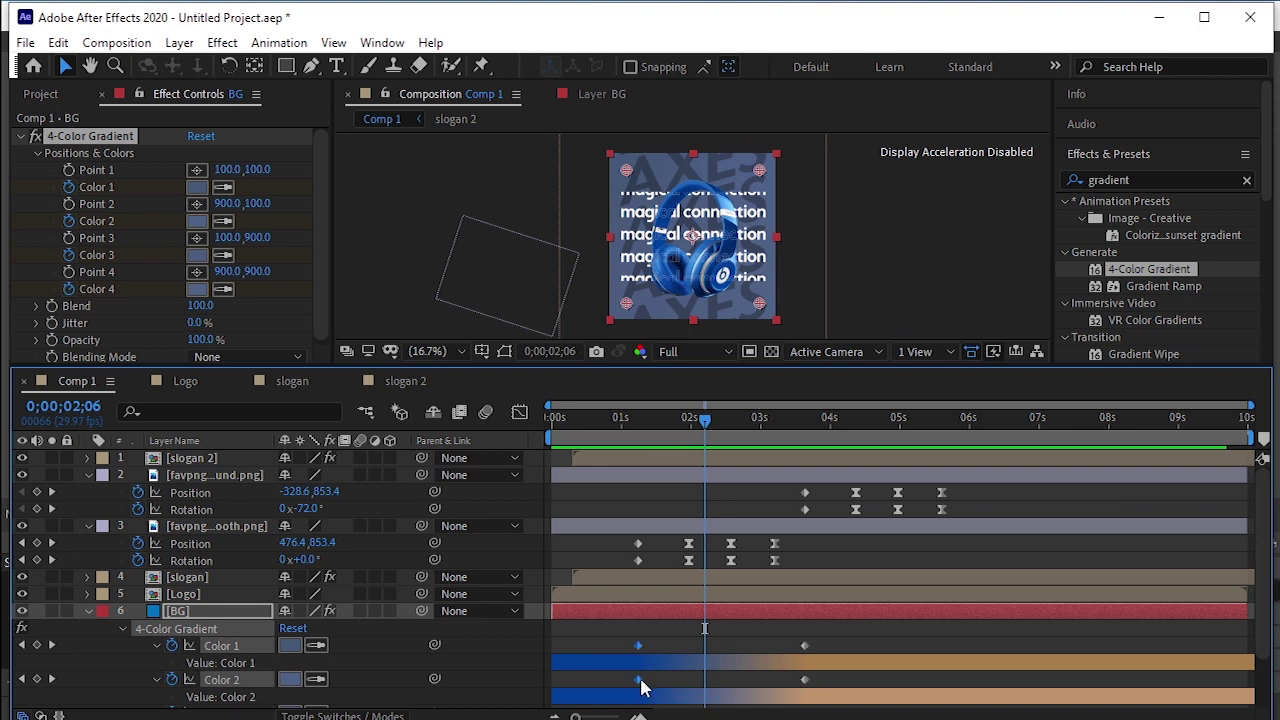
key(Caps_Lock)
drag(640, 680, 782, 697)
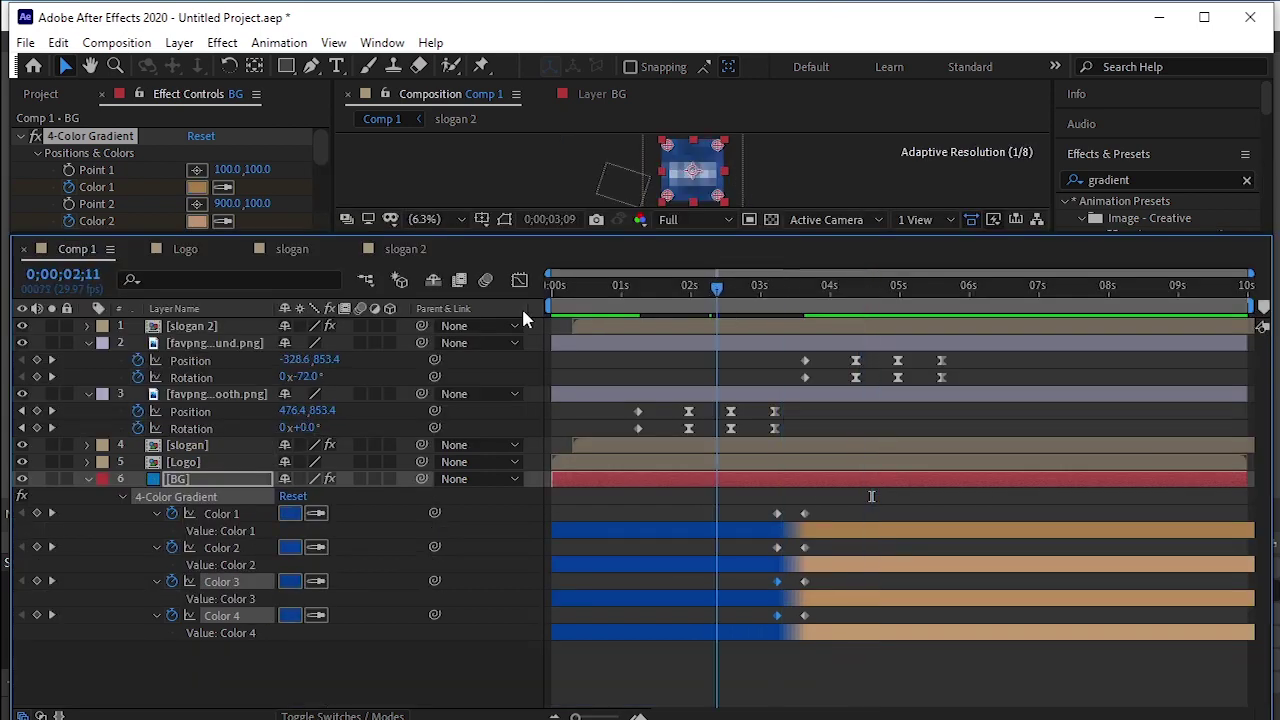
Return the current time to the start and enlarge the Composition viewer.
drag(867, 280, 521, 306)
drag(524, 236, 463, 592)
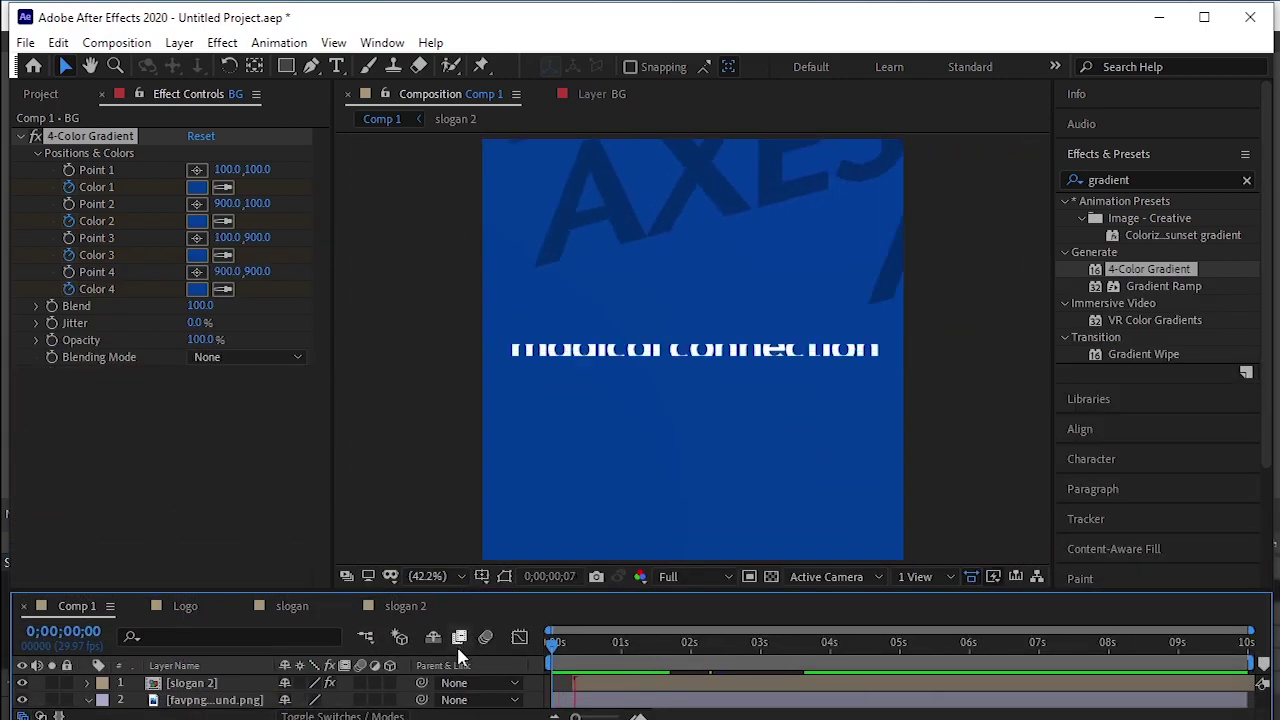